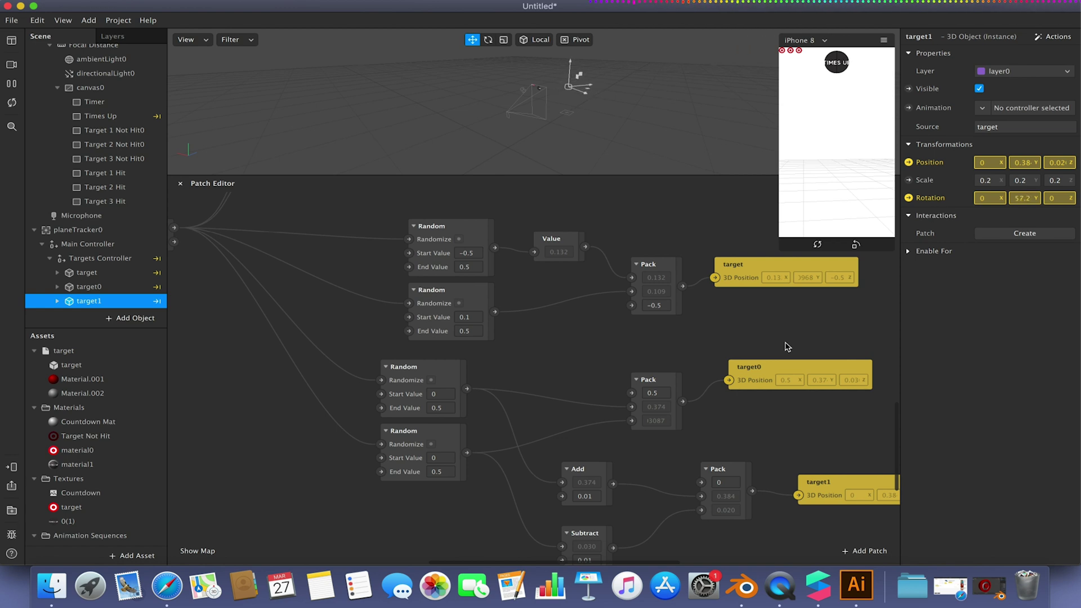
Step: Search the AR Library for "random rotation"
click(859, 157)
scroll(548, 369, right, 5)
scroll(547, 369, down, 4)
scroll(648, 360, right, 10)
scroll(647, 360, up, 4)
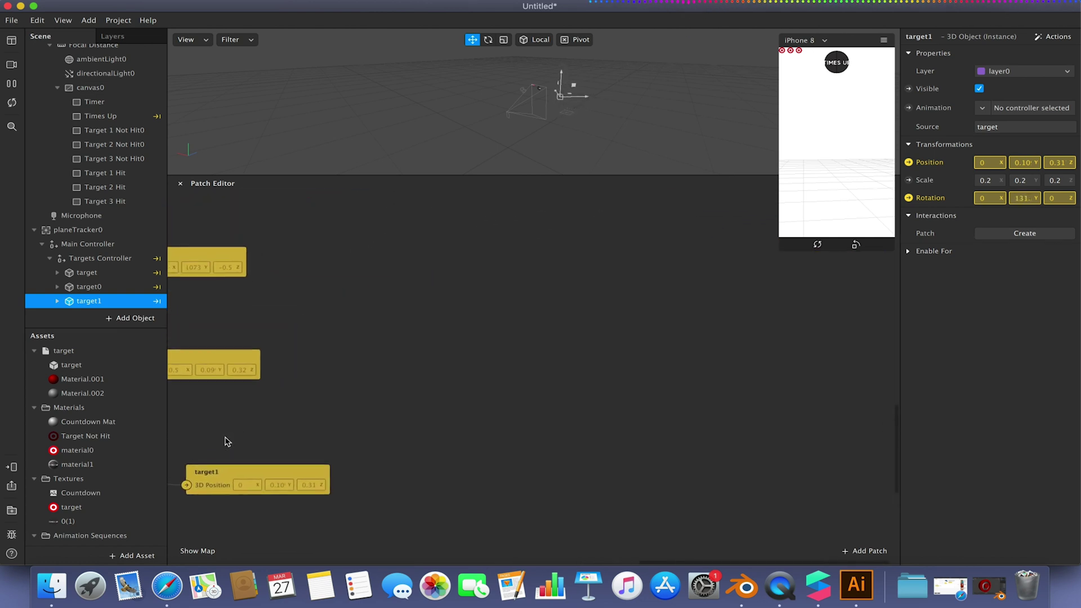
scroll(470, 392, up, 5)
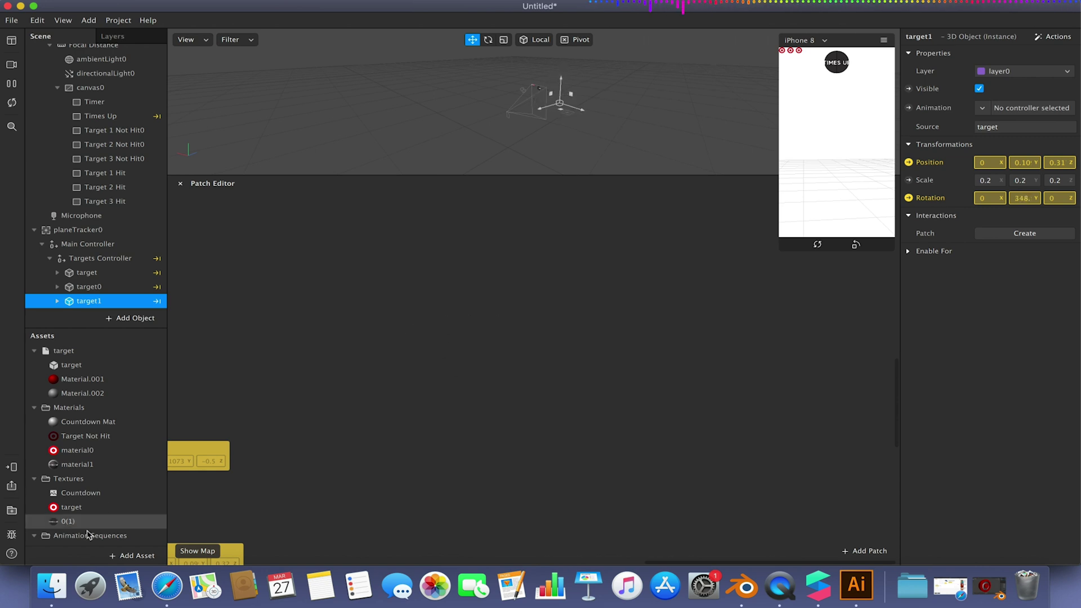
click(134, 556)
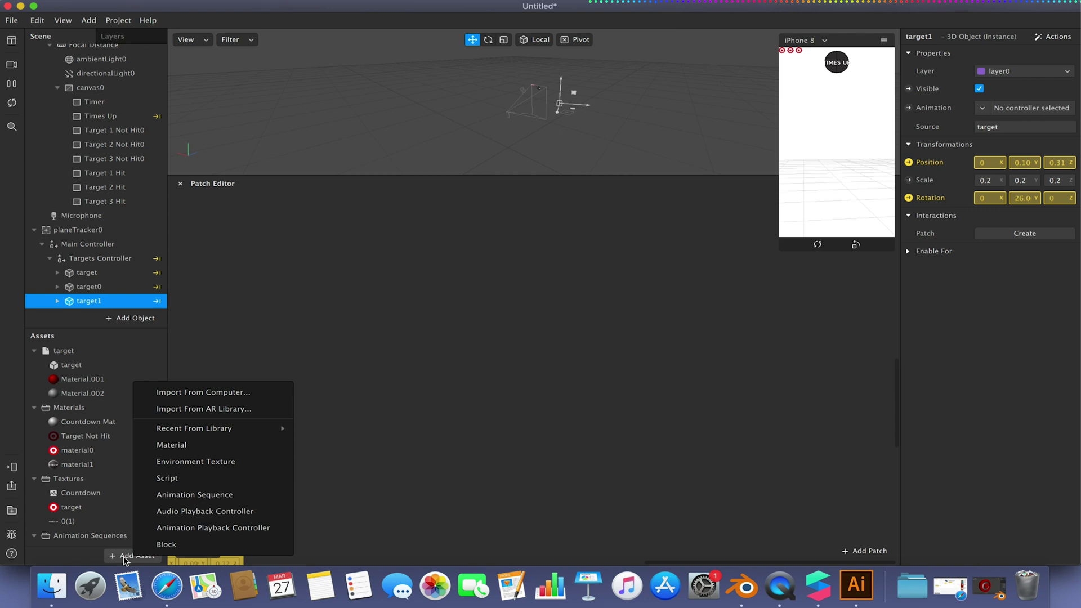
click(209, 409)
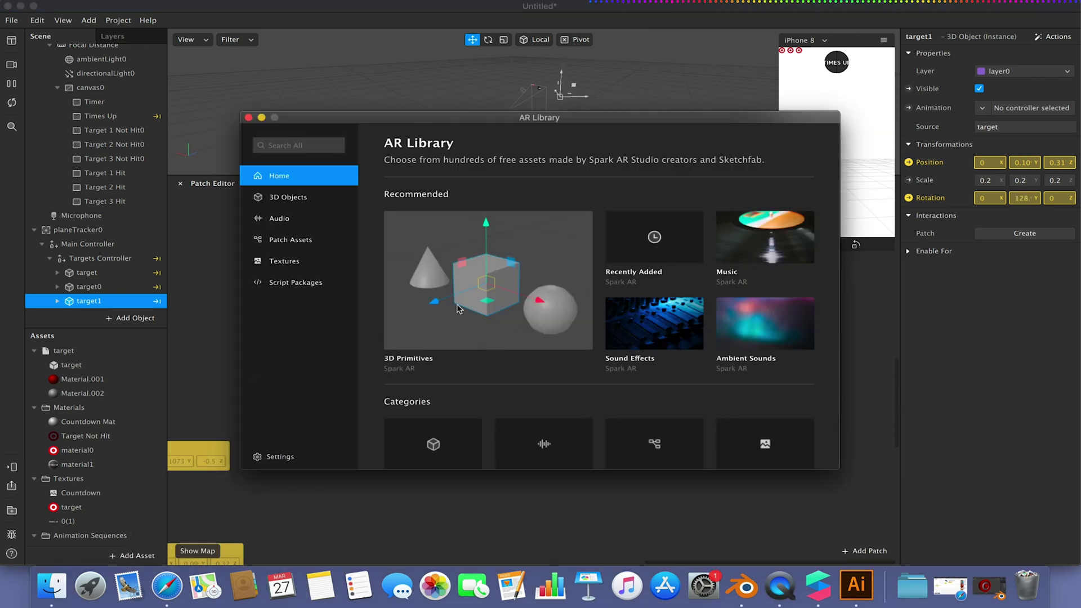
click(290, 142)
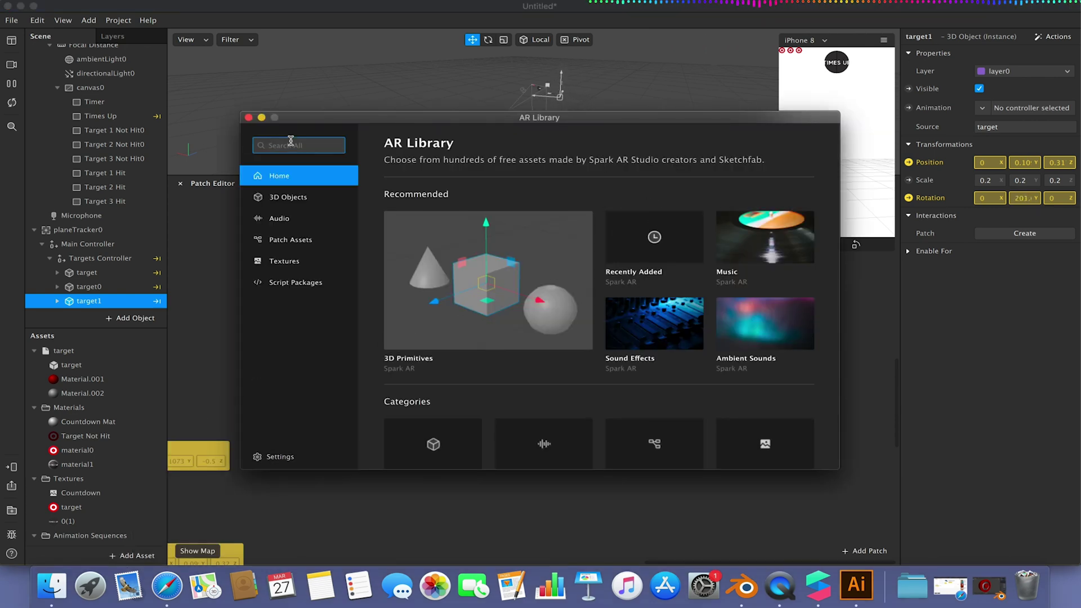
text(random rotation)
key(Return)
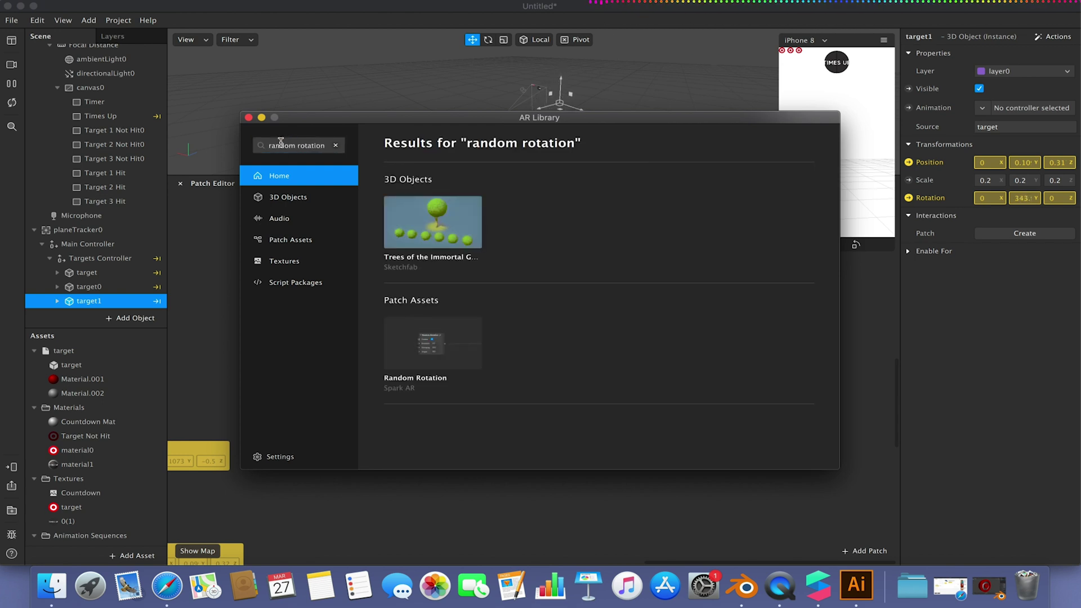
Step: Import the Random Rotation patch asset into the Untitled project and place it in an empty area of the patch graph
click(439, 339)
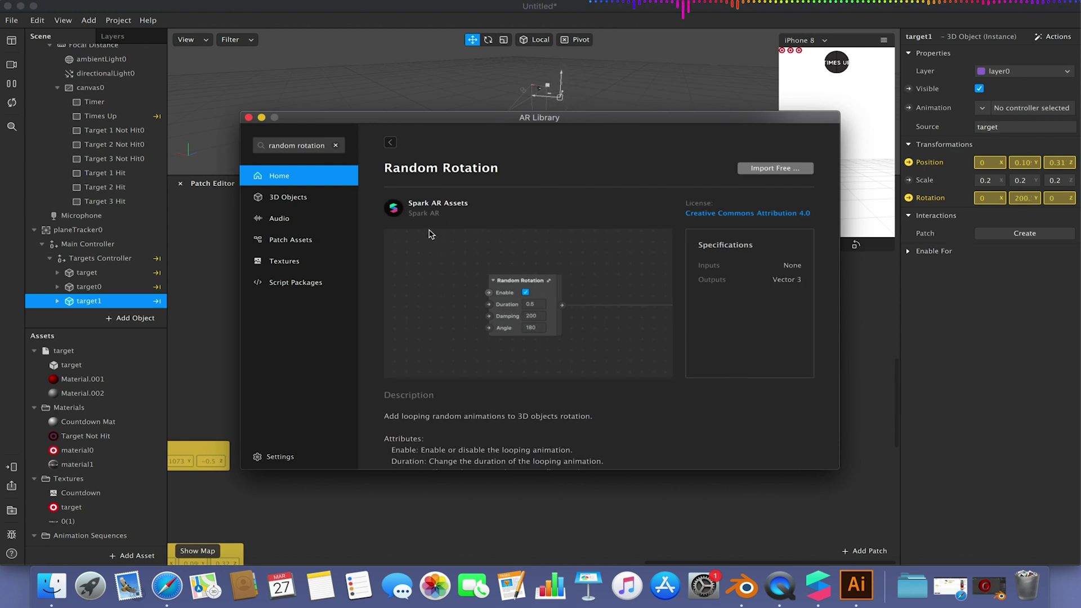
click(748, 172)
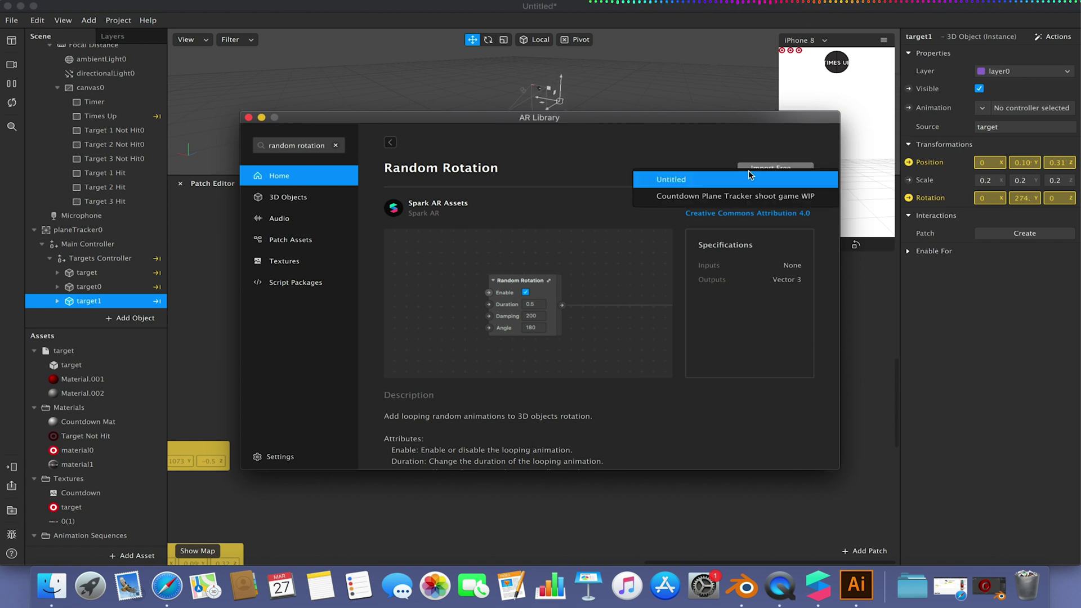
click(728, 181)
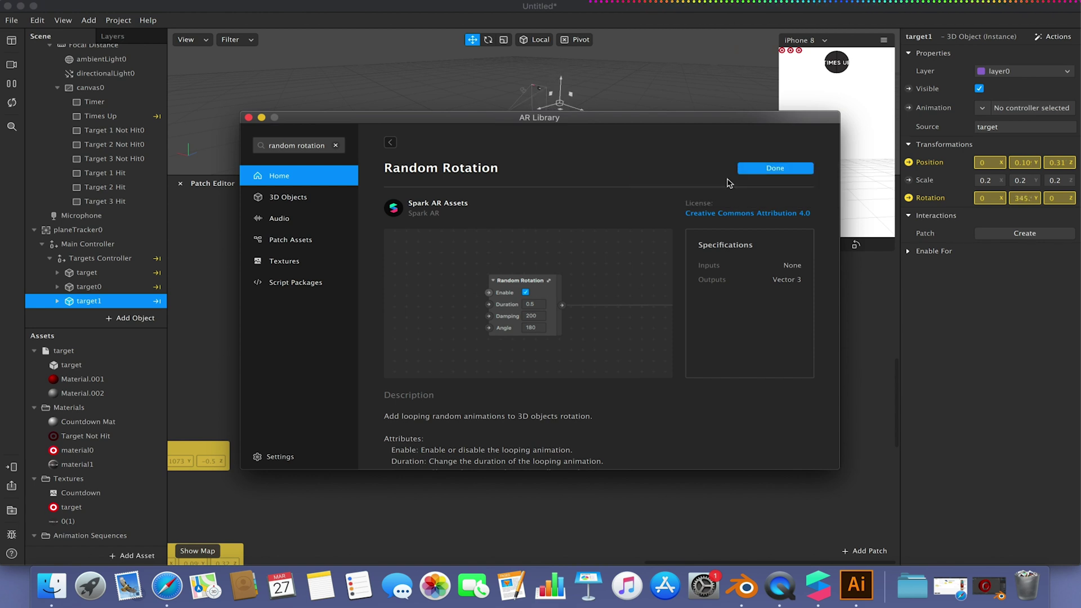
scroll(137, 500, down, 2)
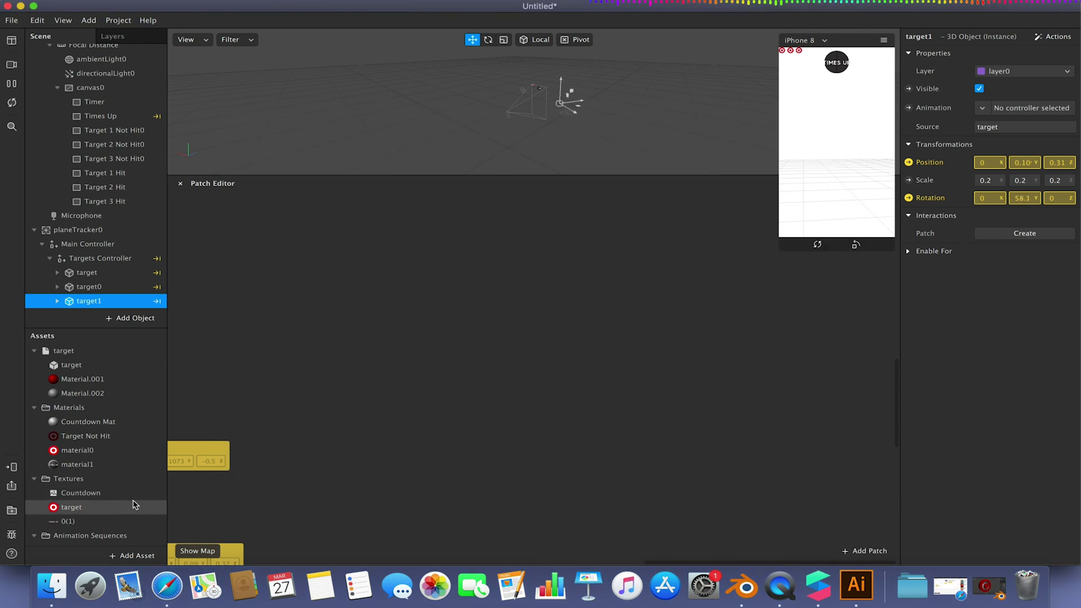
drag(90, 538, 472, 295)
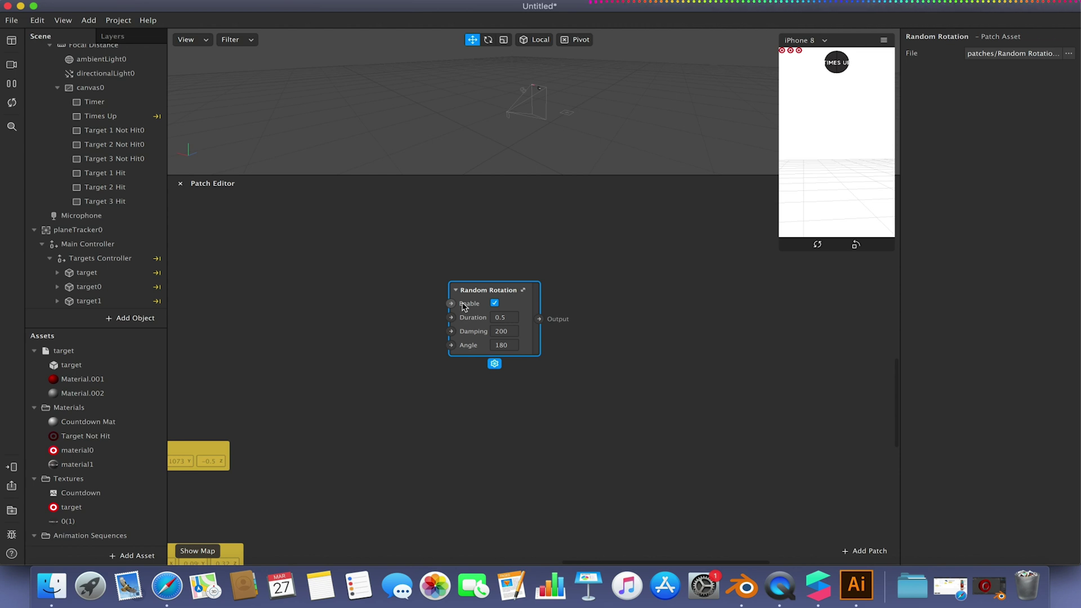
Step: Add an Unpack patch fed by the Random Rotation output and arrange the two patches side by side
drag(538, 319, 576, 327)
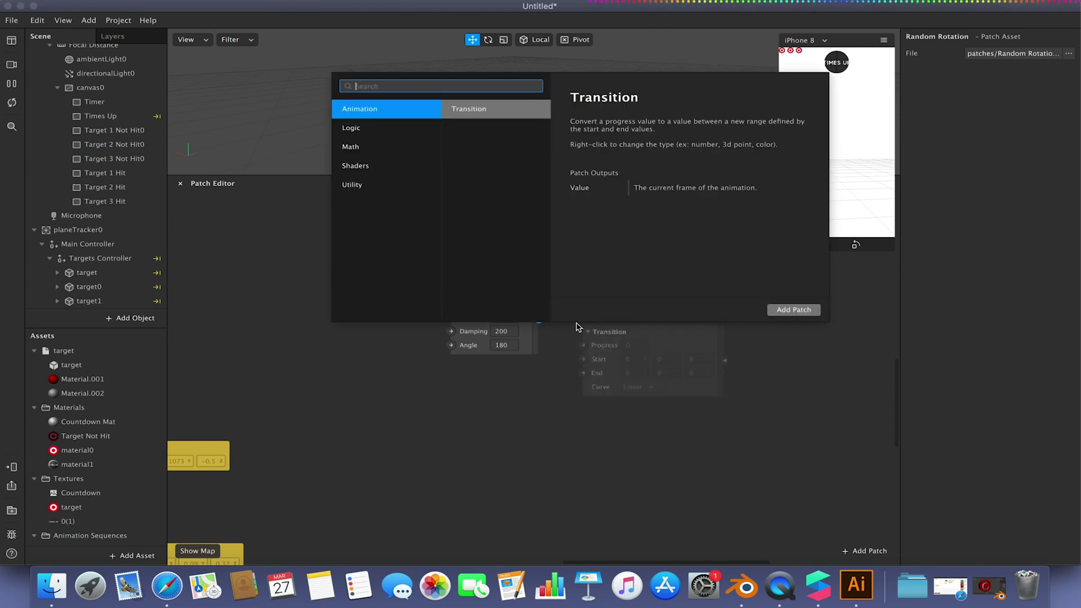
text(unpack)
key(Return)
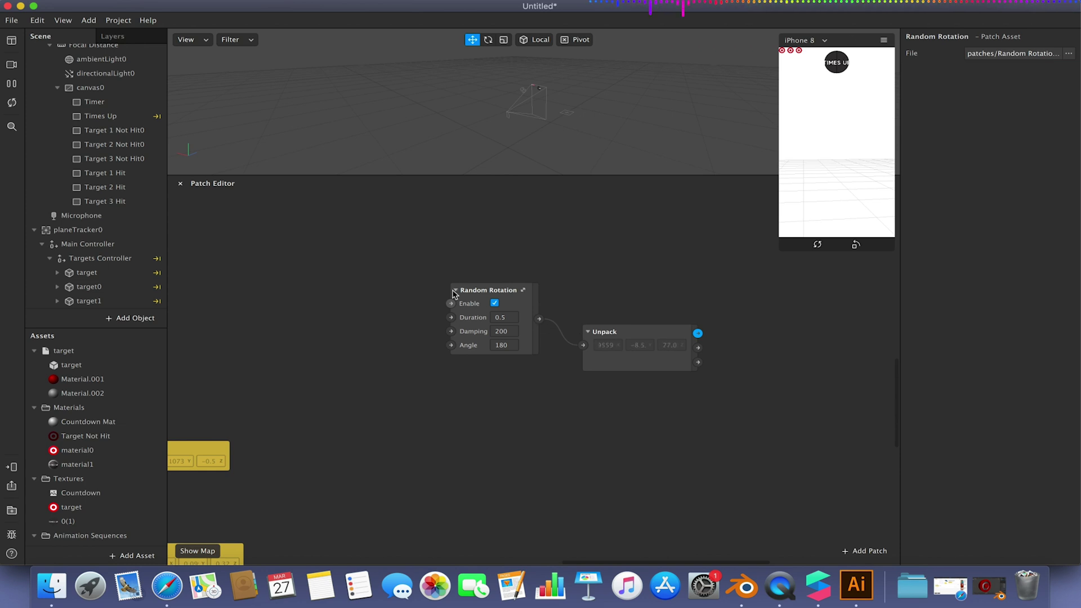
drag(486, 297, 387, 291)
drag(615, 328, 537, 294)
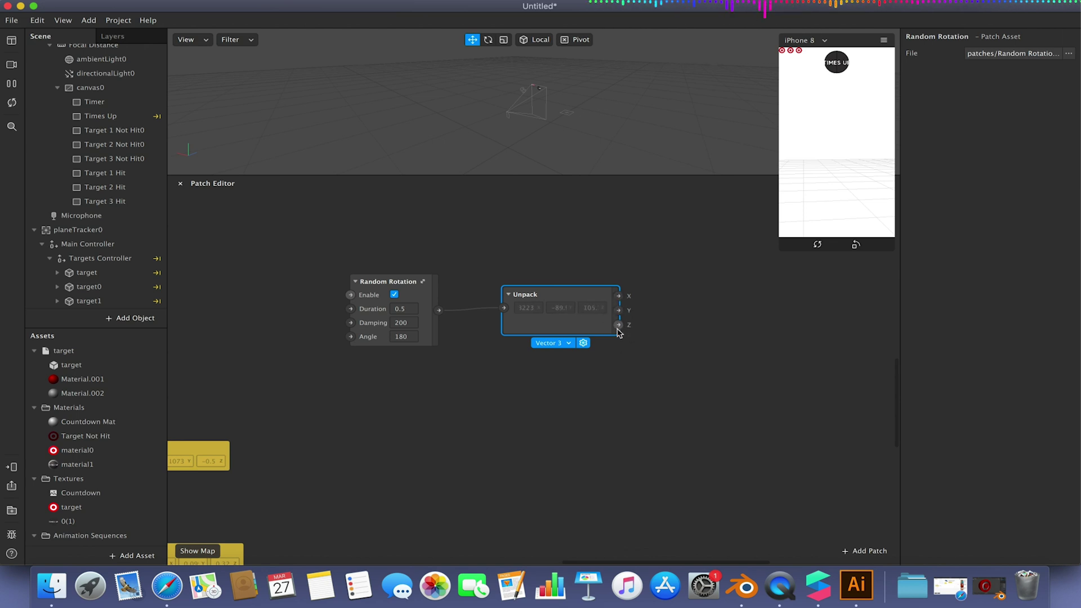
Step: Add a Pack patch beside Unpack and connect Unpack's Y output to Pack's second input
double_click(680, 316)
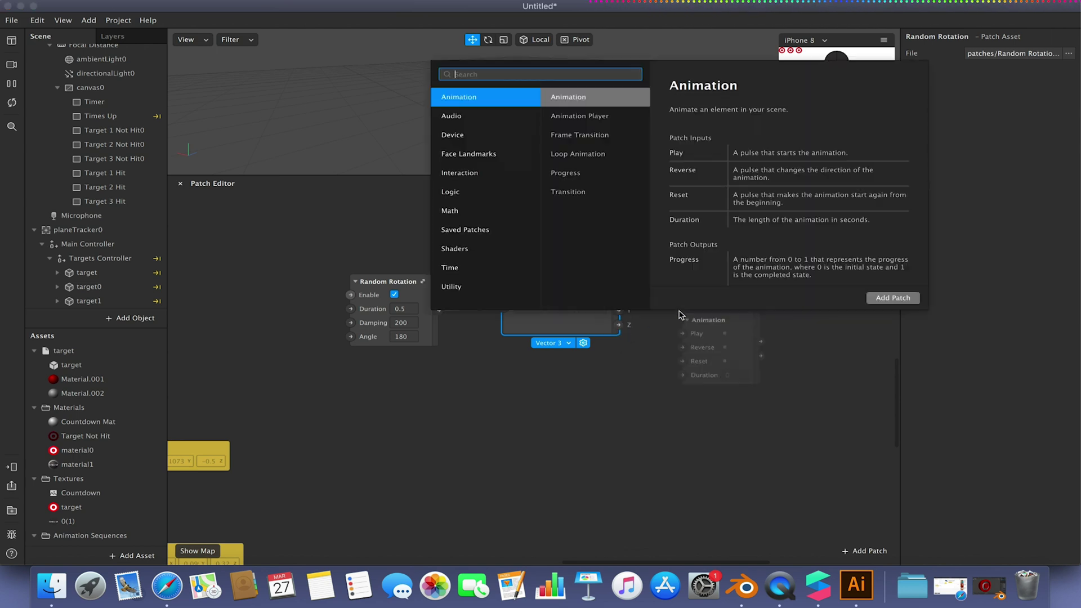
text(pack)
key(Return)
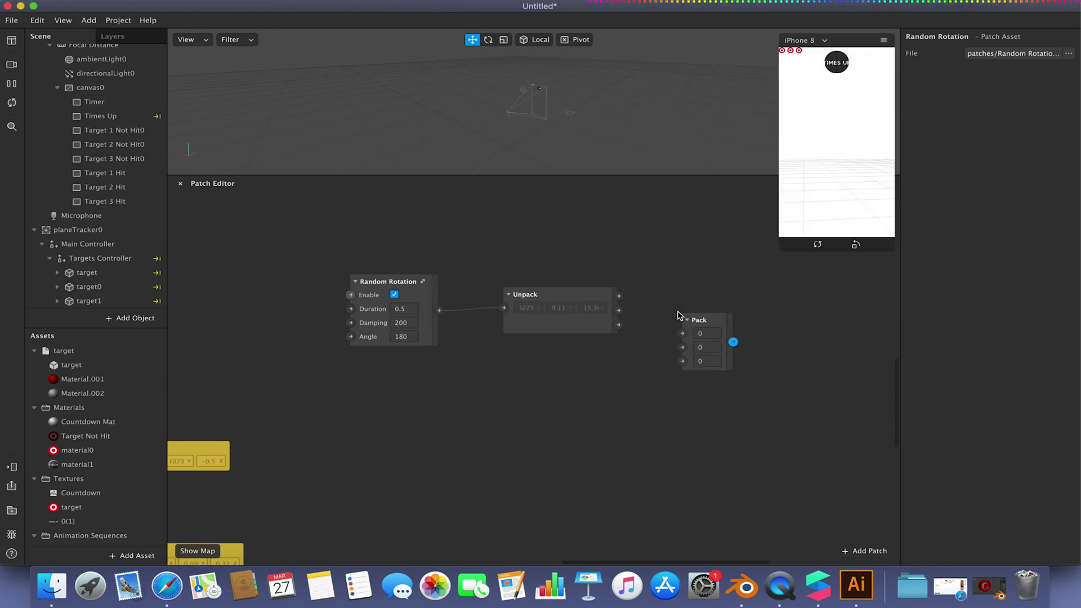
drag(618, 310, 694, 309)
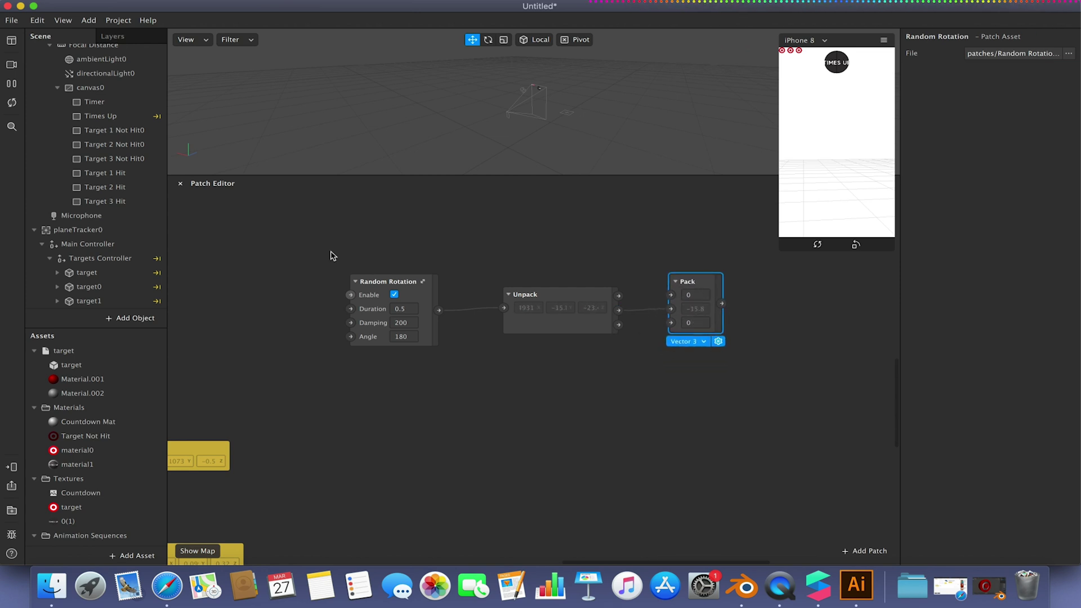
Step: Create a 3D Rotation patch for Targets Controller and connect the new Pack patch's output to it
click(105, 262)
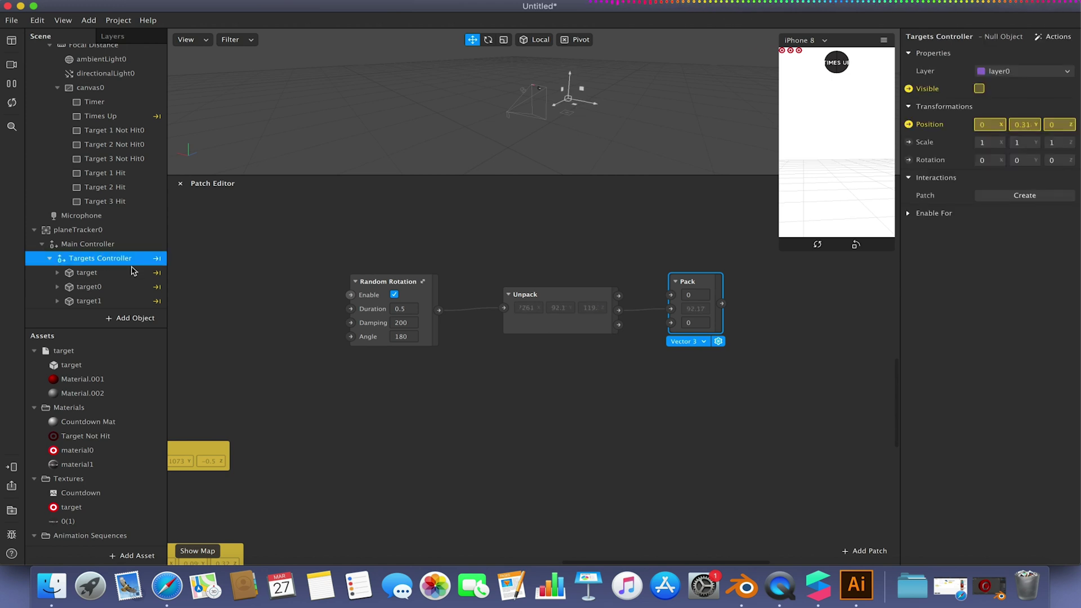
click(908, 160)
drag(607, 392, 830, 300)
drag(722, 304, 754, 308)
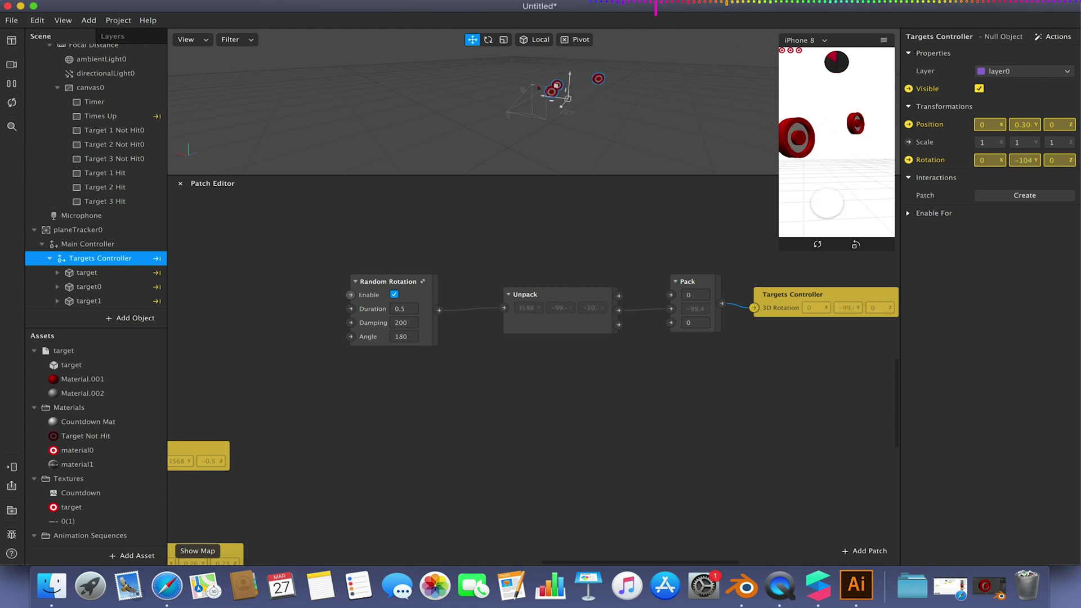
Step: Set the Random Rotation patch's Duration to 5, Damping to 400 and Angle to 90
click(403, 309)
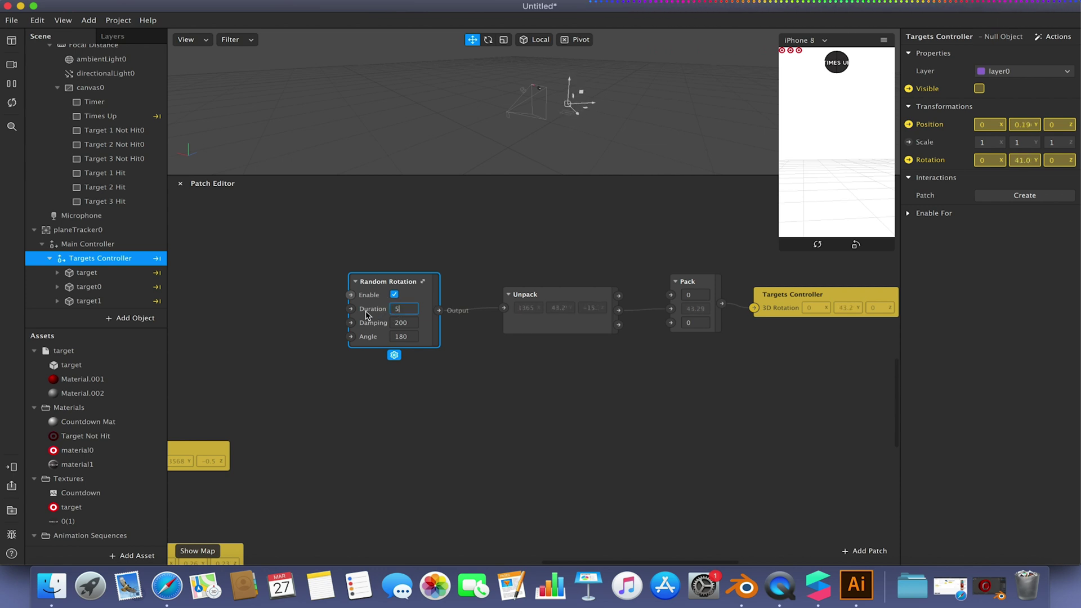
key(Return)
click(400, 321)
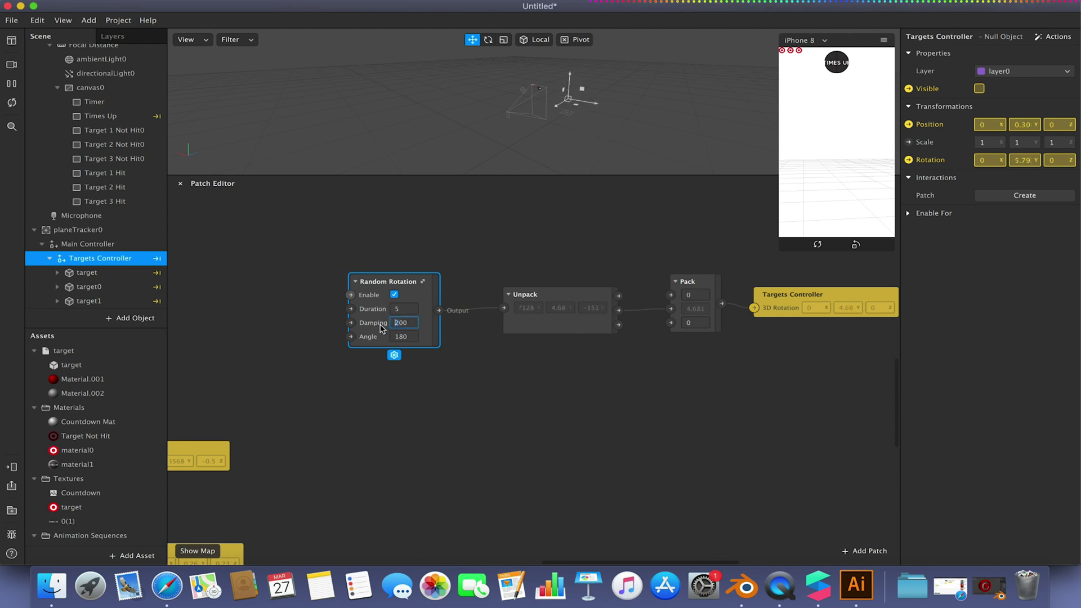
drag(412, 337, 381, 339)
text(90)
key(Return)
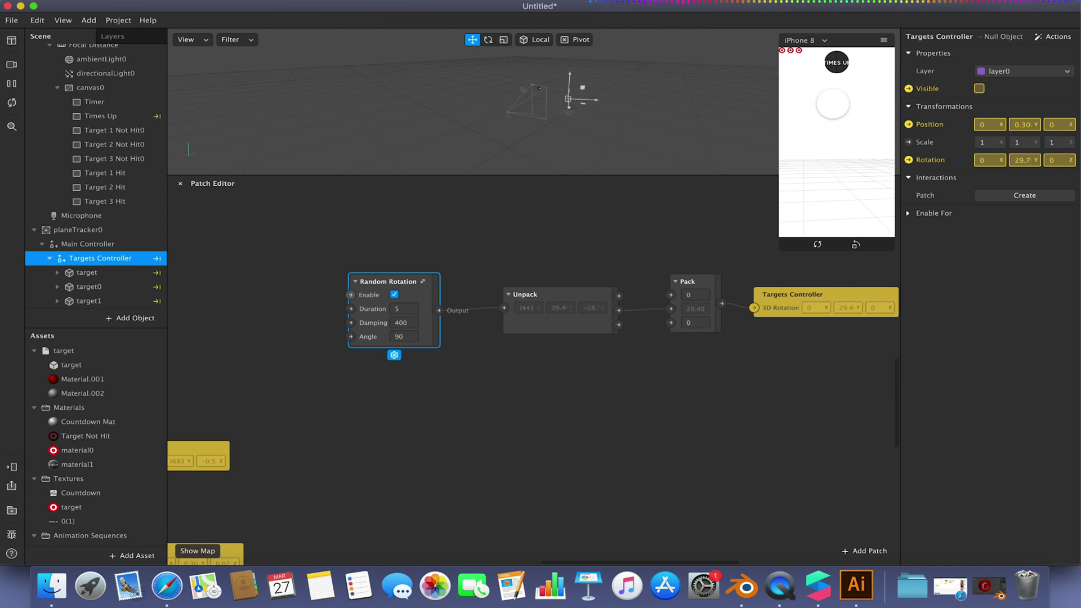
Step: Set the Countdown patch's Timer to 18
drag(388, 412, 798, 459)
scroll(798, 459, left, 10)
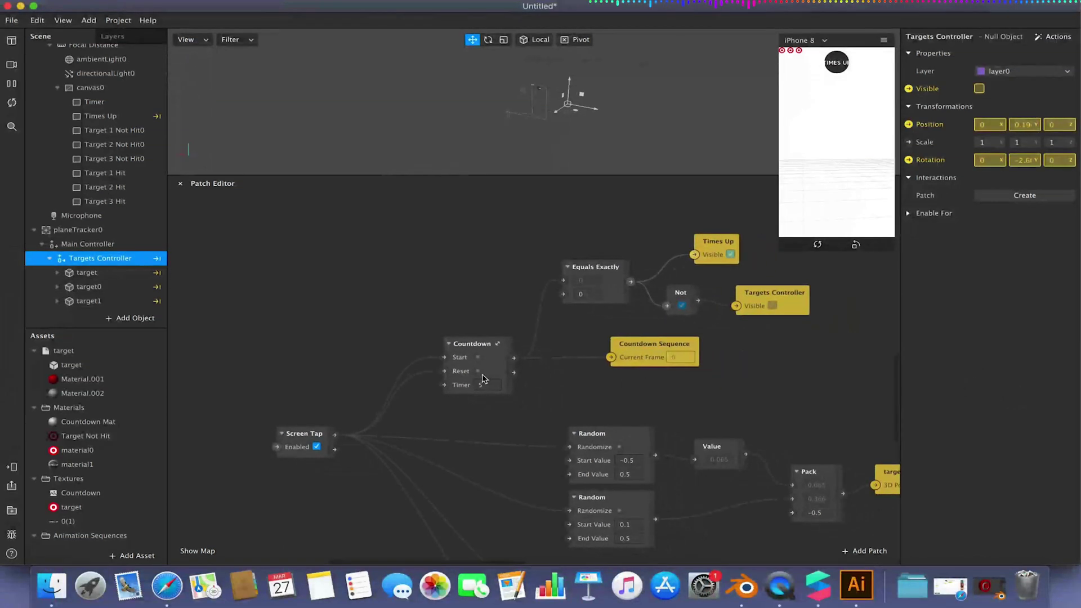
click(494, 385)
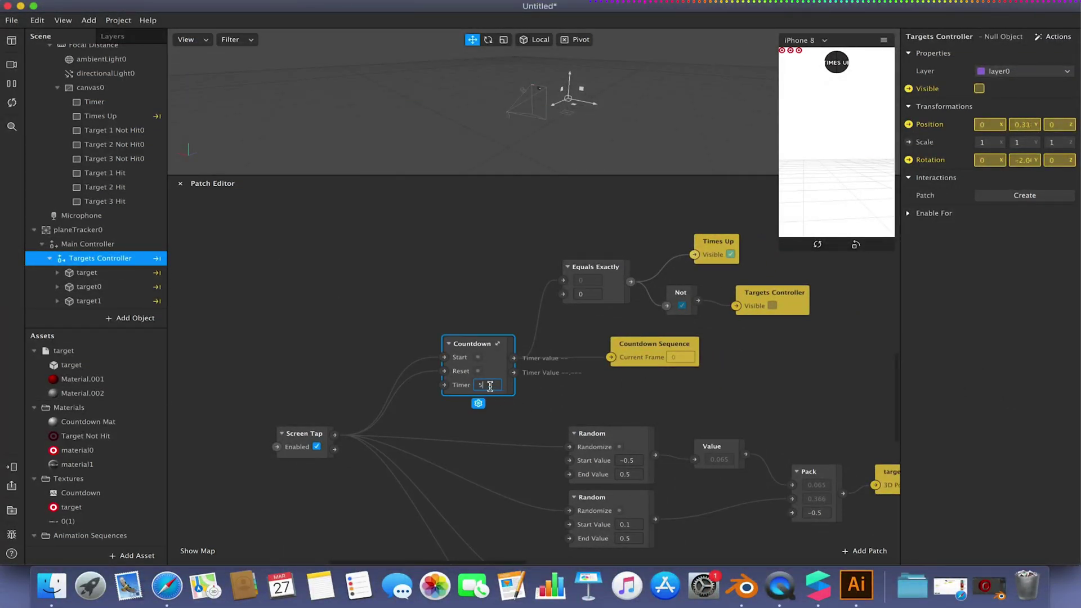
text(18)
key(Return)
Step: Start the game in the simulator preview to test the countdown and the rotating targets
click(819, 156)
click(377, 343)
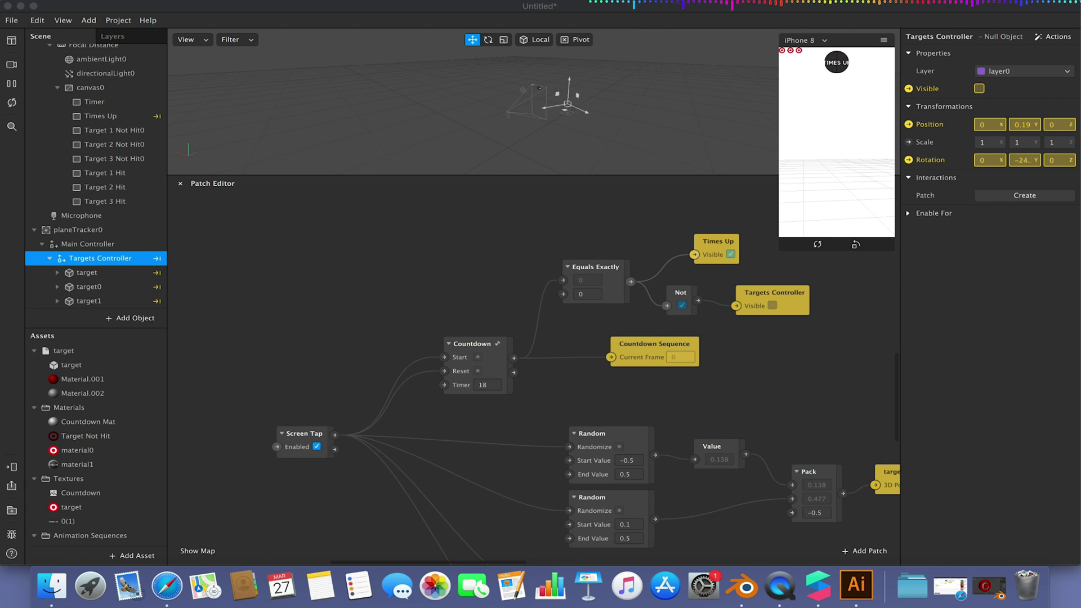
click(508, 423)
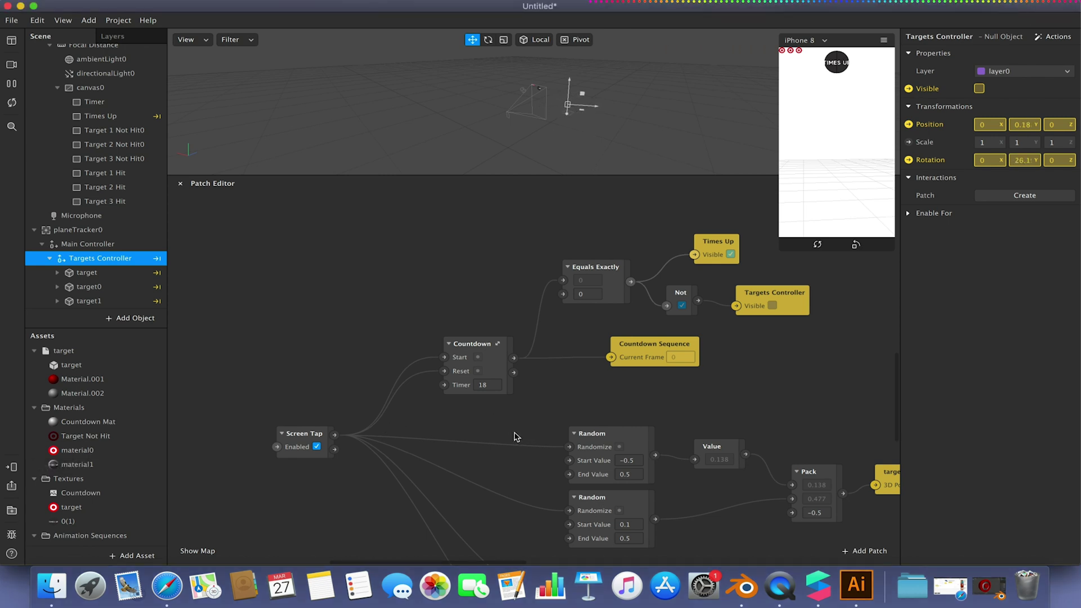
Step: Create an Object Tap interaction for the first target object and place both of its patches below the Random patches
drag(514, 437, 414, 177)
drag(517, 536, 639, 554)
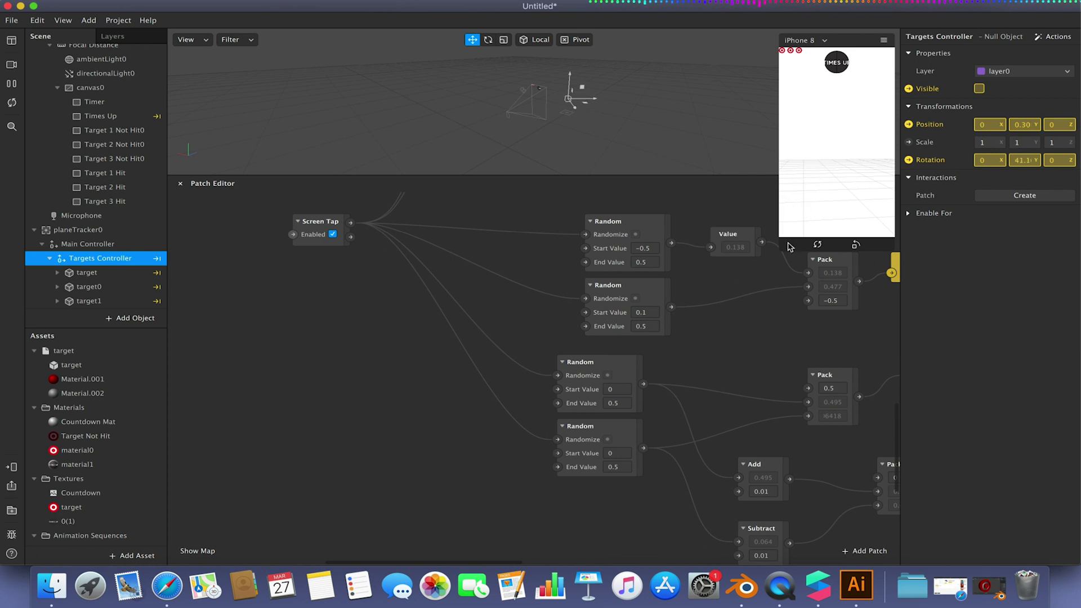
scroll(581, 298, down, 5)
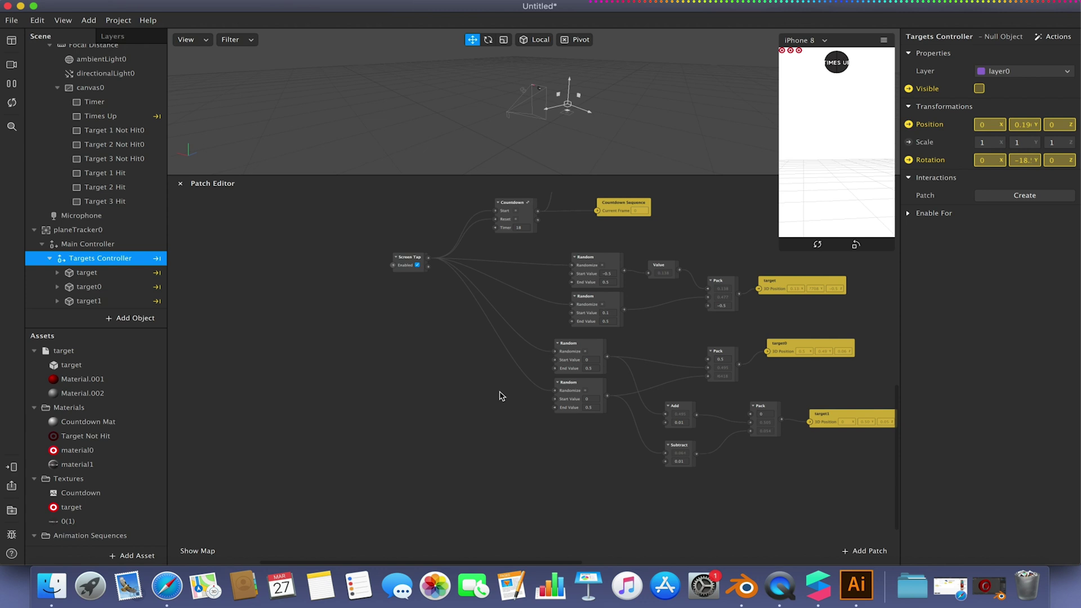
scroll(502, 393, right, 3)
scroll(355, 404, up, 3)
scroll(354, 404, right, 3)
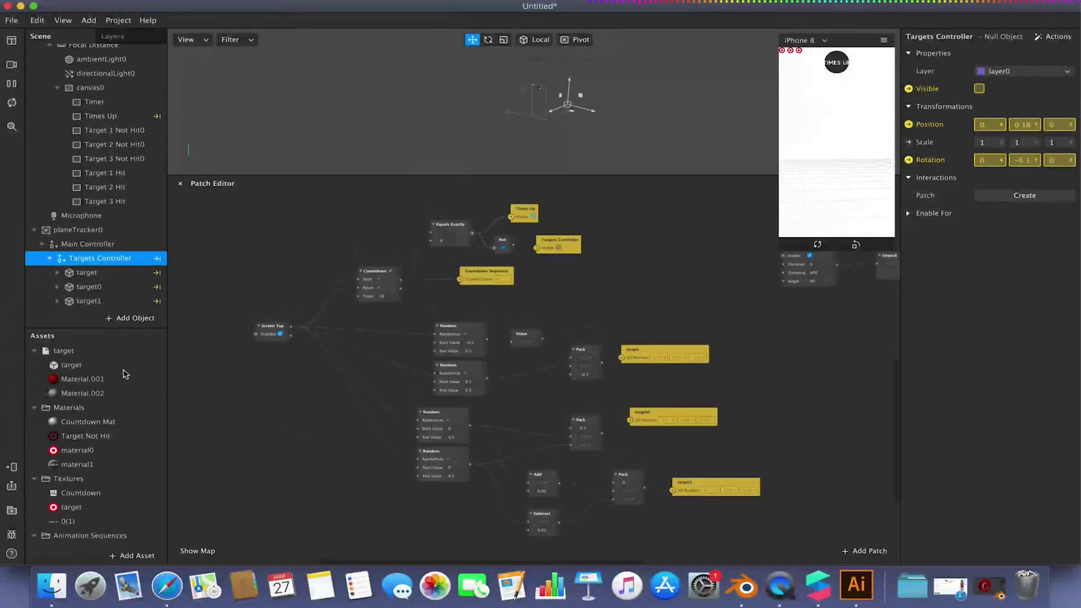
click(91, 274)
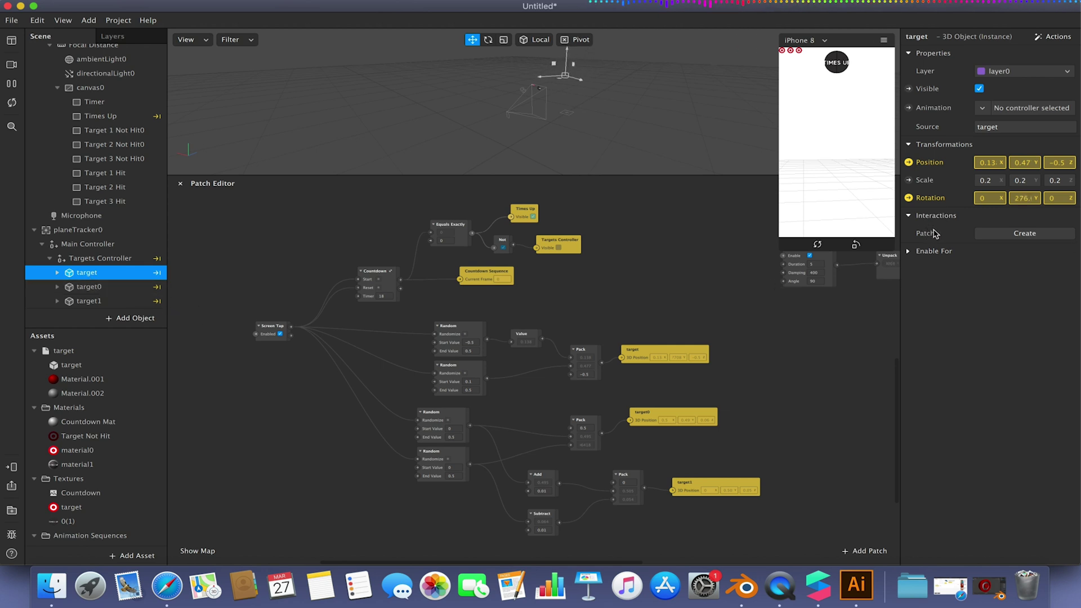
click(1013, 233)
click(941, 309)
drag(552, 376, 415, 544)
drag(473, 372, 251, 529)
drag(403, 539, 303, 523)
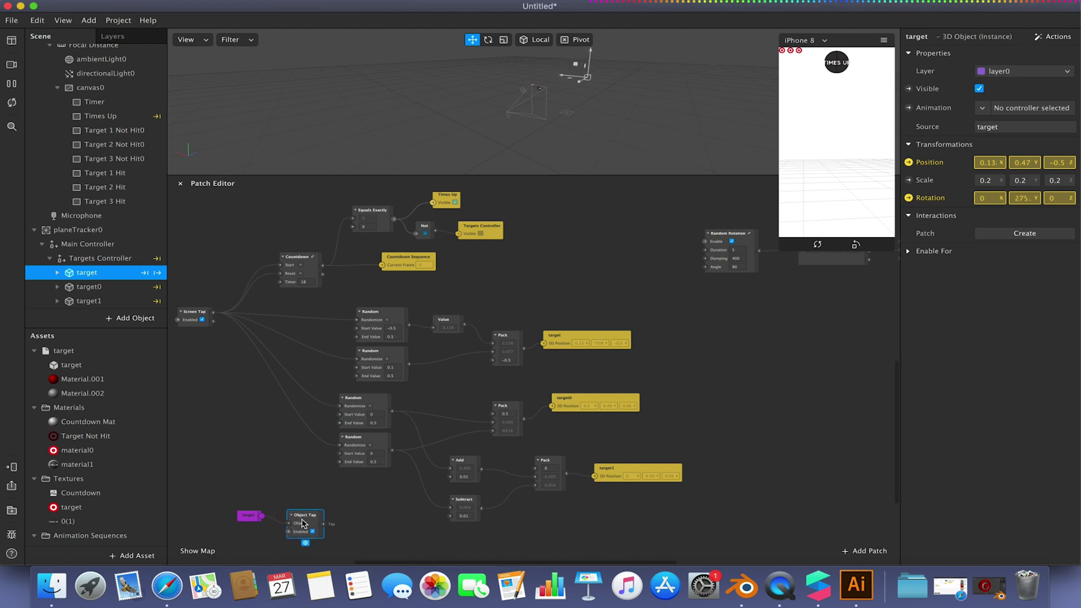
Step: Add a Switch patch driven by the target's Object Tap output
click(366, 518)
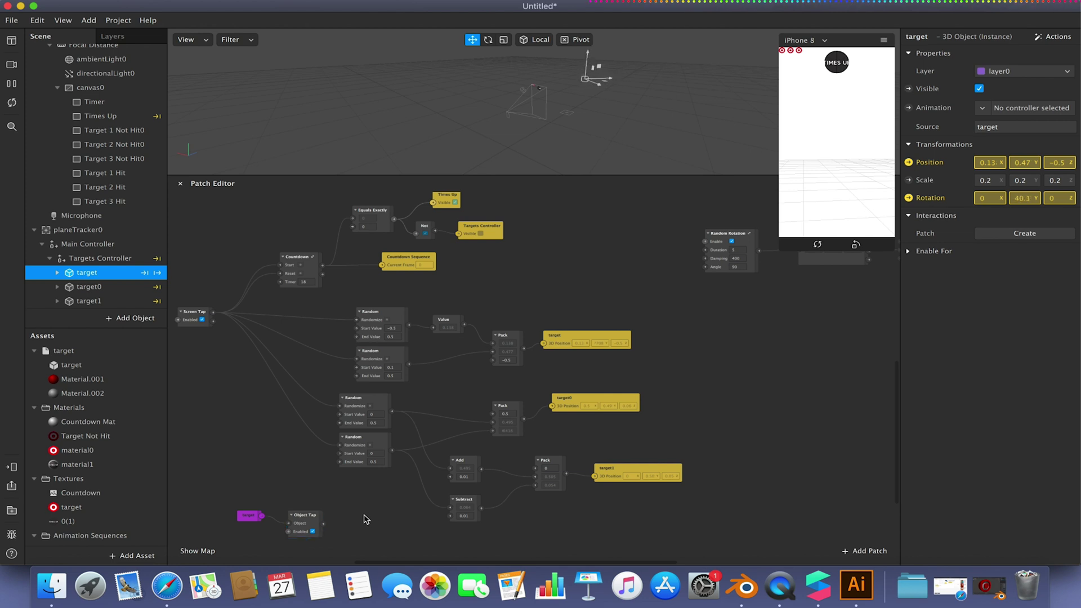
click(302, 522)
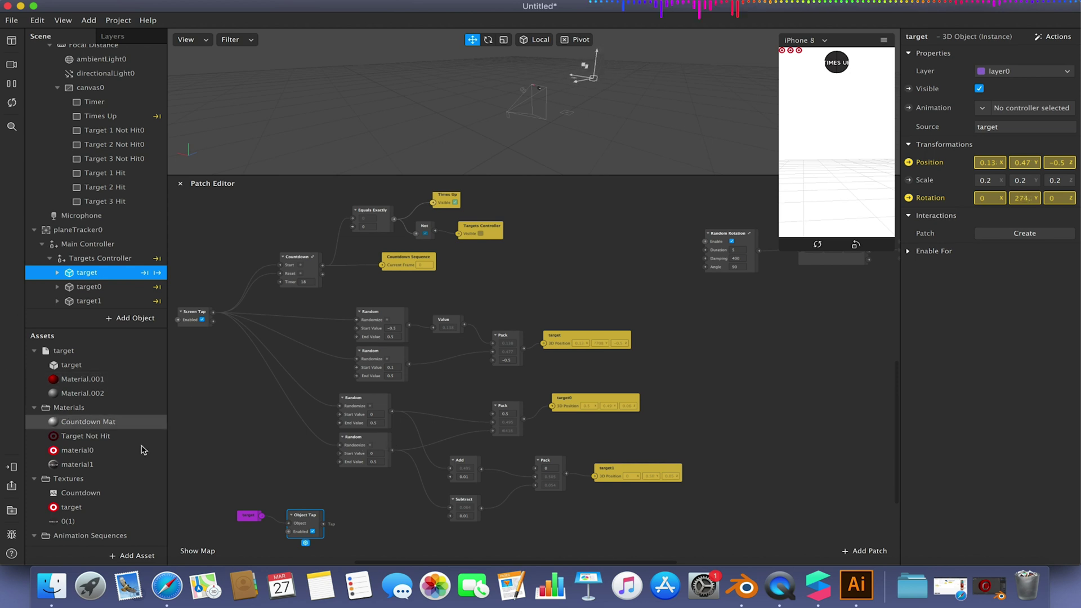
click(335, 530)
drag(335, 531, 370, 530)
text(switch)
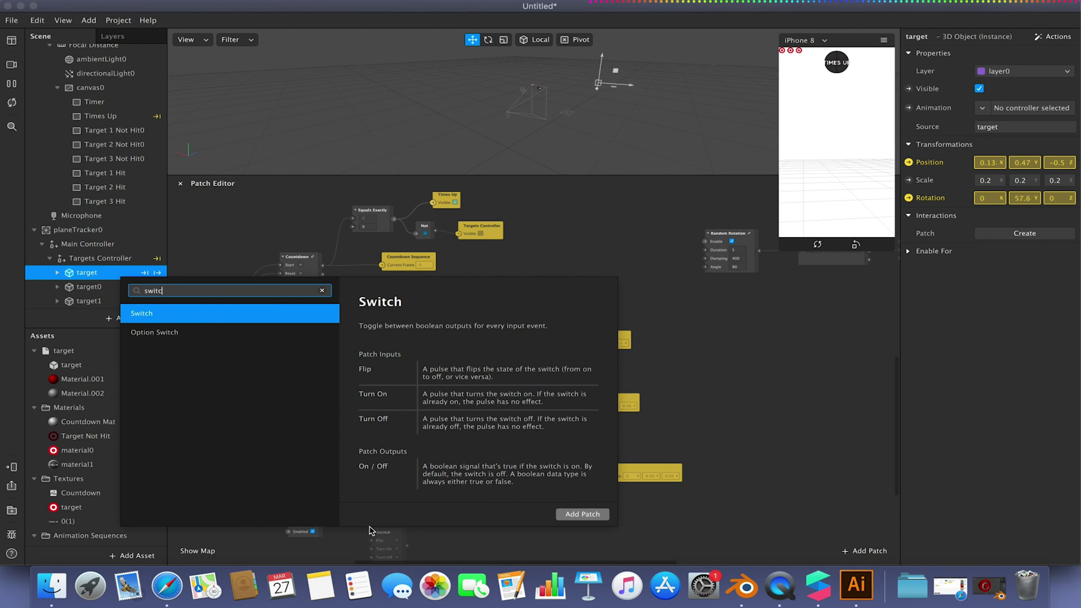
key(Return)
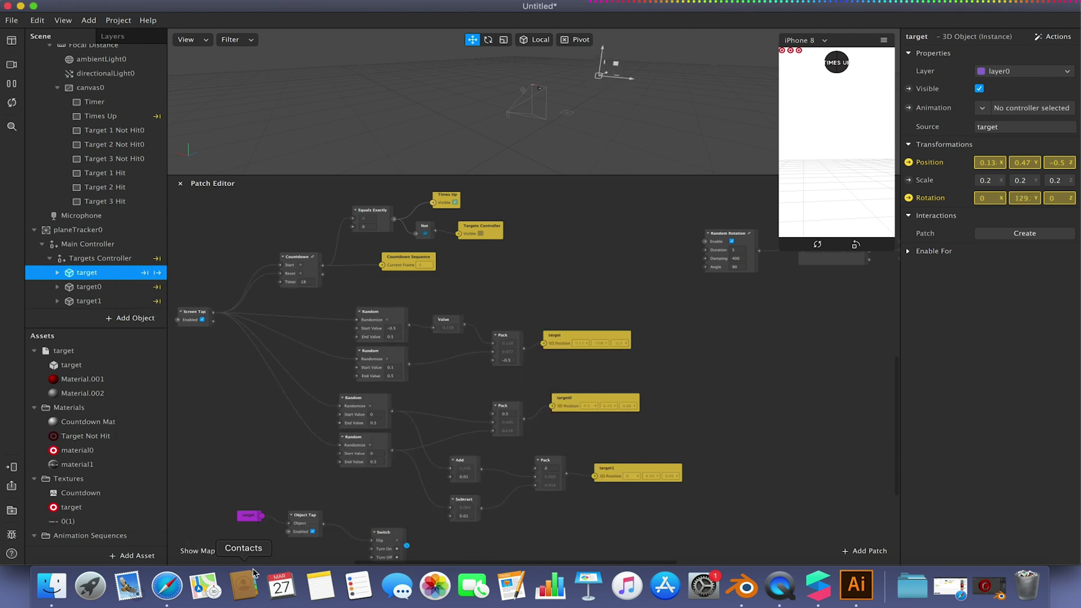
Step: Line up the Switch patch beside the target's Object Tap and place a Visible patch for Target 1 Not Hit0 below the Pack patches
drag(377, 533, 331, 529)
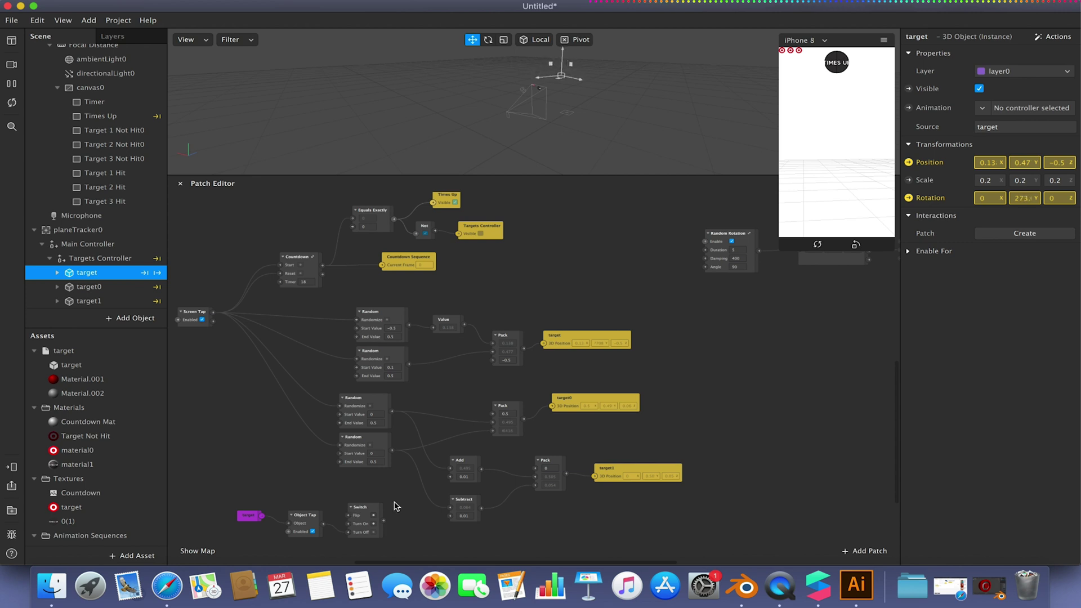
drag(367, 513, 373, 512)
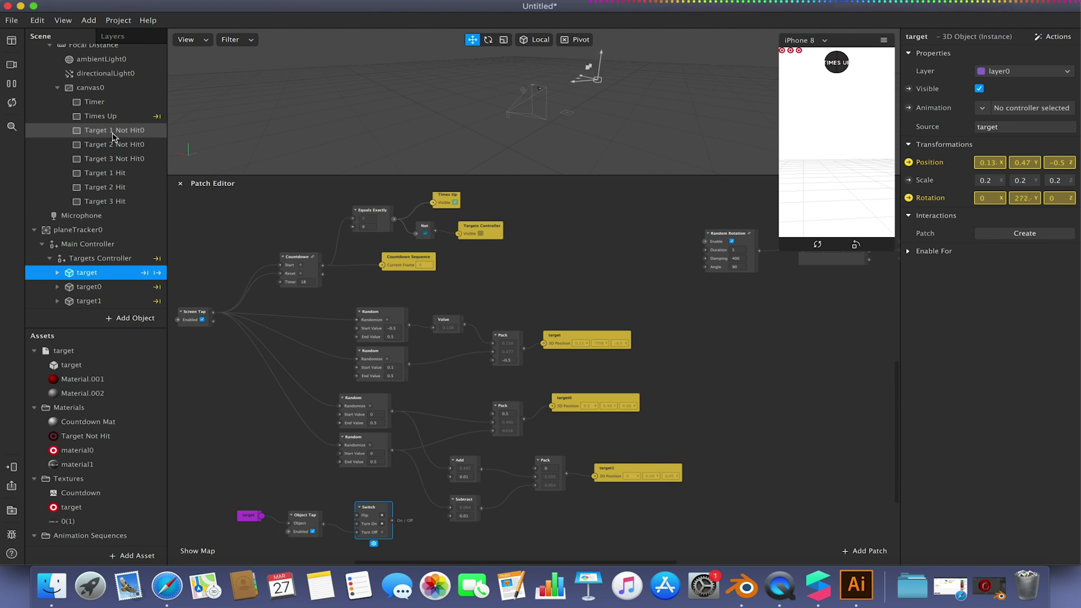
click(112, 130)
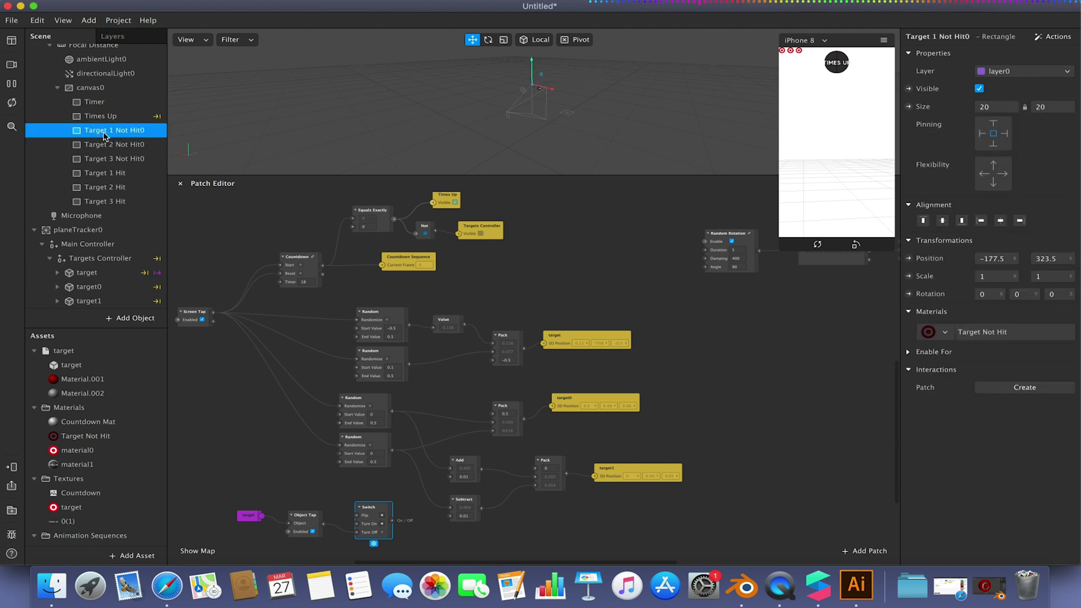
click(908, 88)
drag(544, 393, 544, 547)
Step: Create a Visible patch for the Target 1 Hit rectangle and place it beneath the Target 1 Not Hit0 patch
click(111, 174)
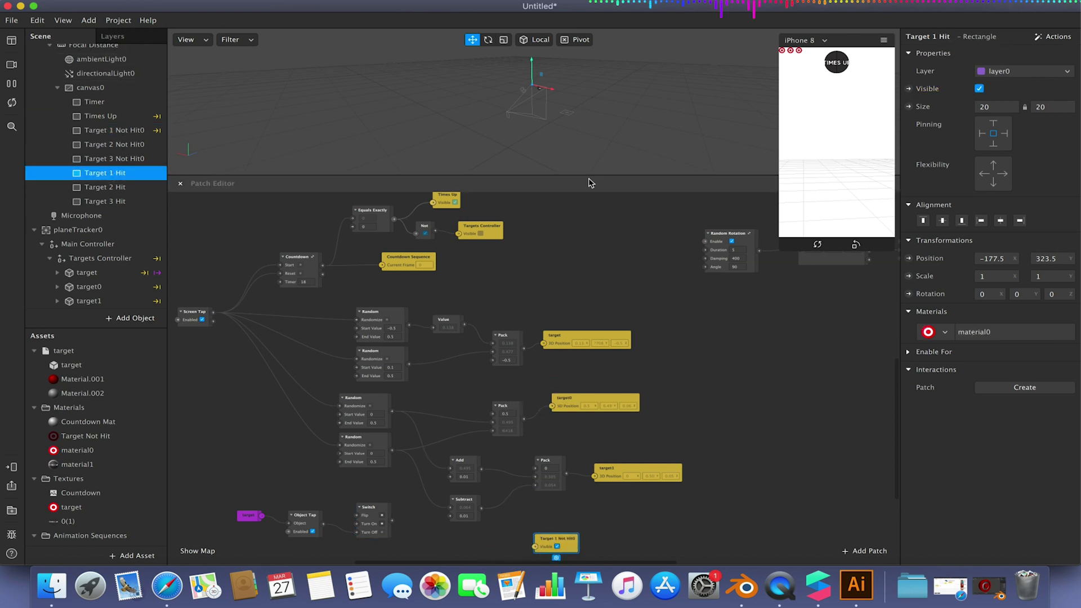
click(908, 88)
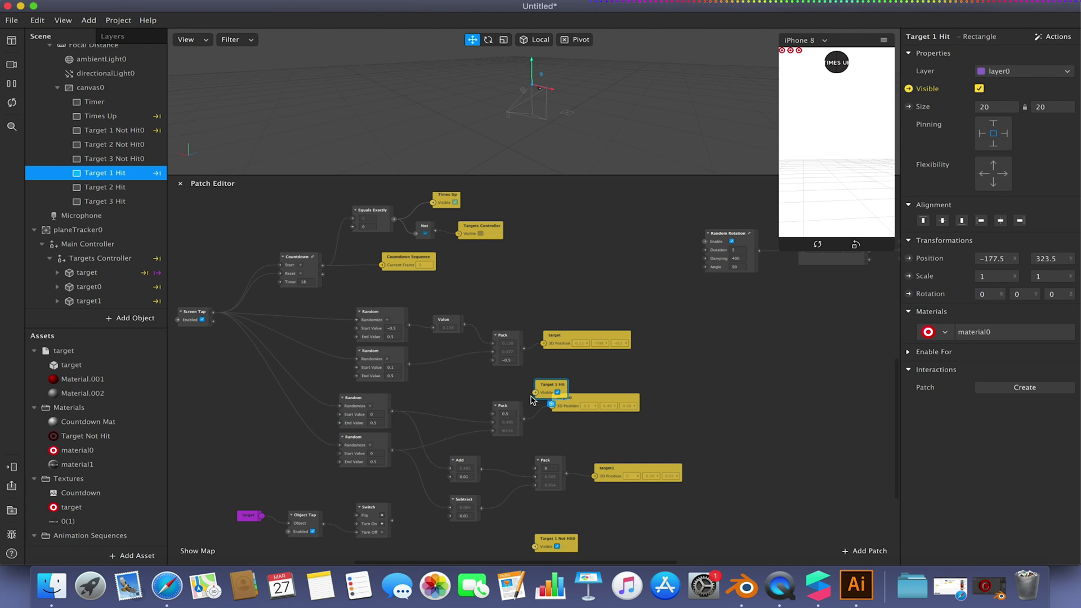
drag(544, 390, 544, 568)
scroll(503, 545, down, 3)
scroll(502, 545, down, 2)
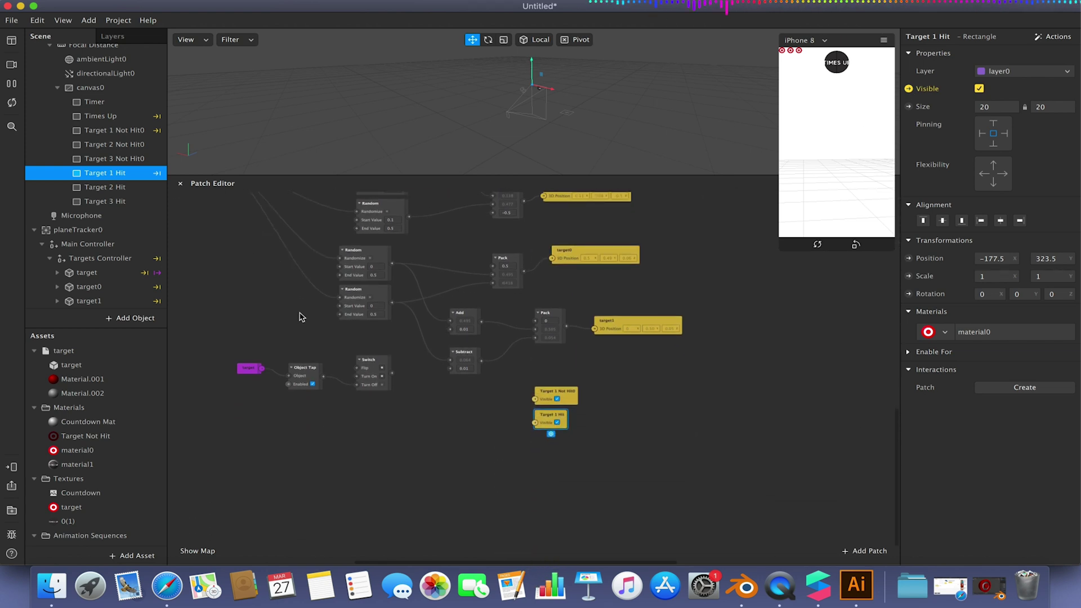
Step: Create a Visible patch for the first target object below Target 1 Hit and align the Object Tap and Switch group beside these patches
click(111, 274)
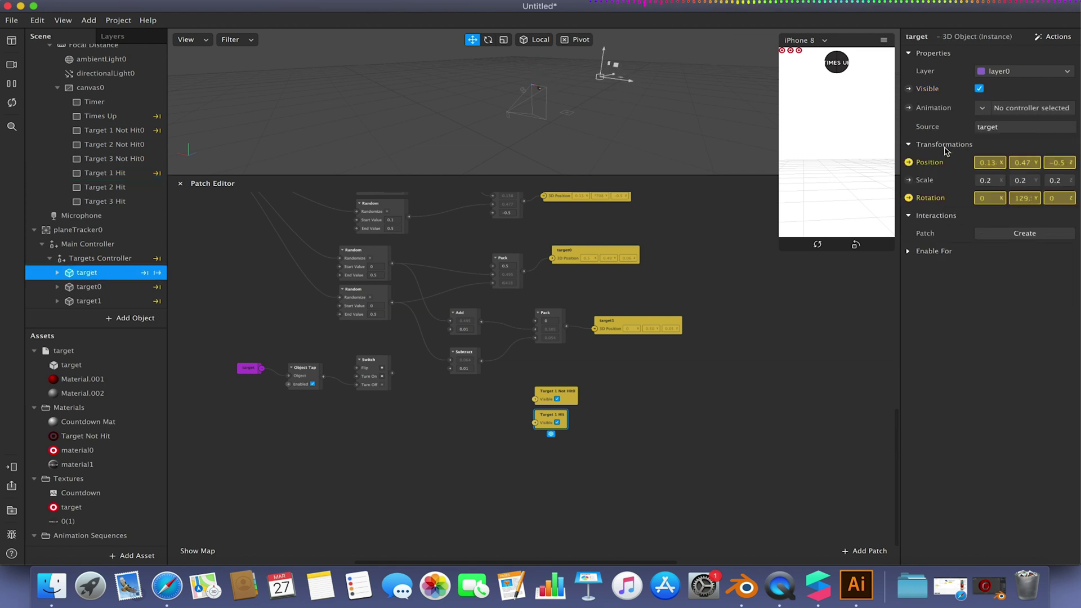
click(908, 89)
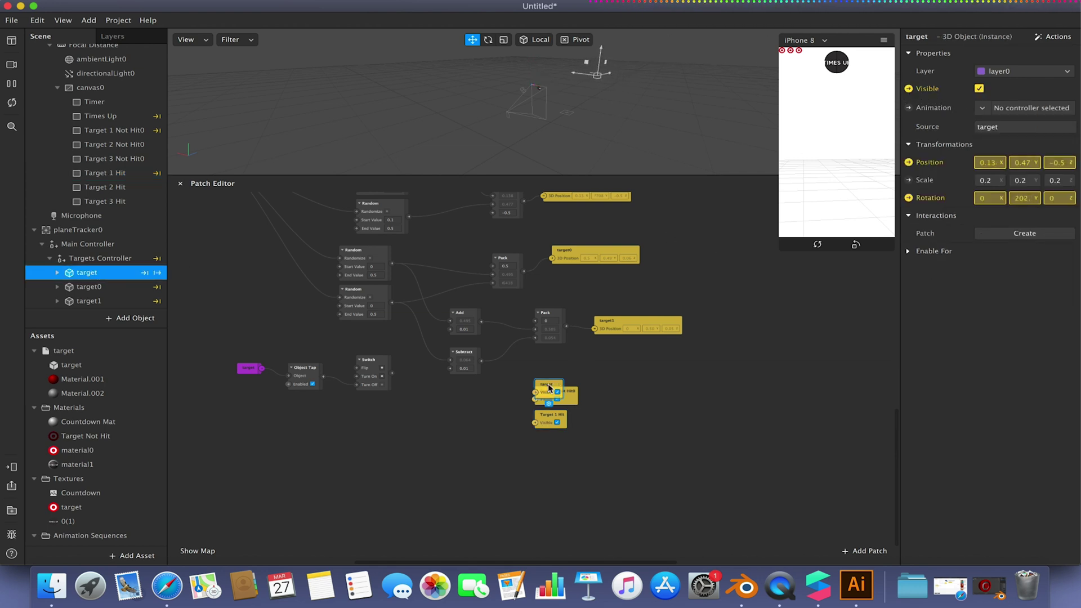
drag(224, 338, 388, 407)
drag(383, 364, 415, 418)
click(464, 406)
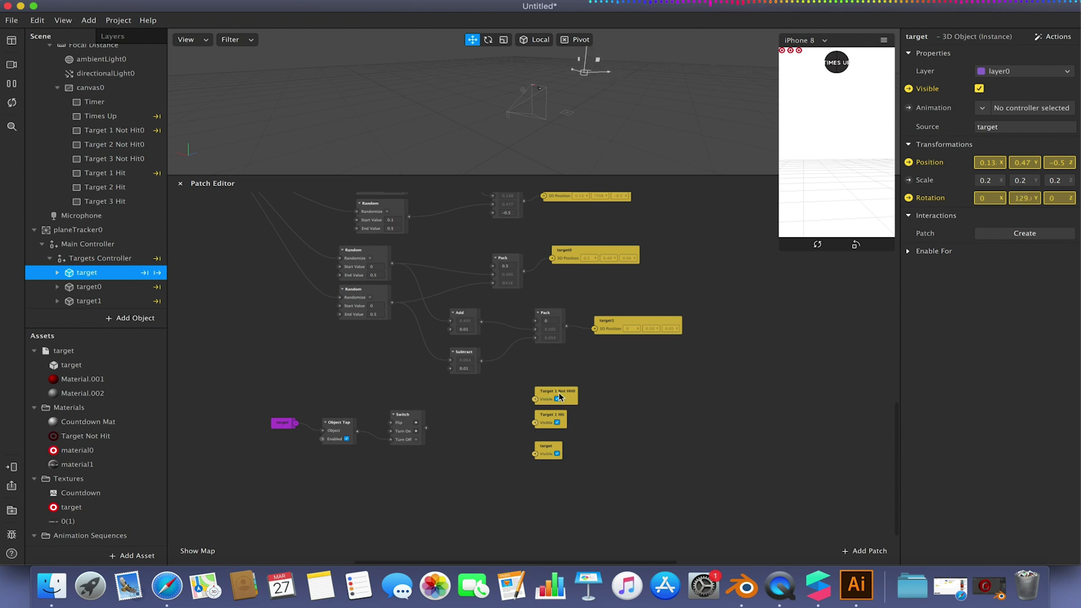
Step: Add a Not patch after the Switch and connect its output to Target 1 Hit's Visible
click(499, 420)
right_click(485, 430)
text(not)
key(Return)
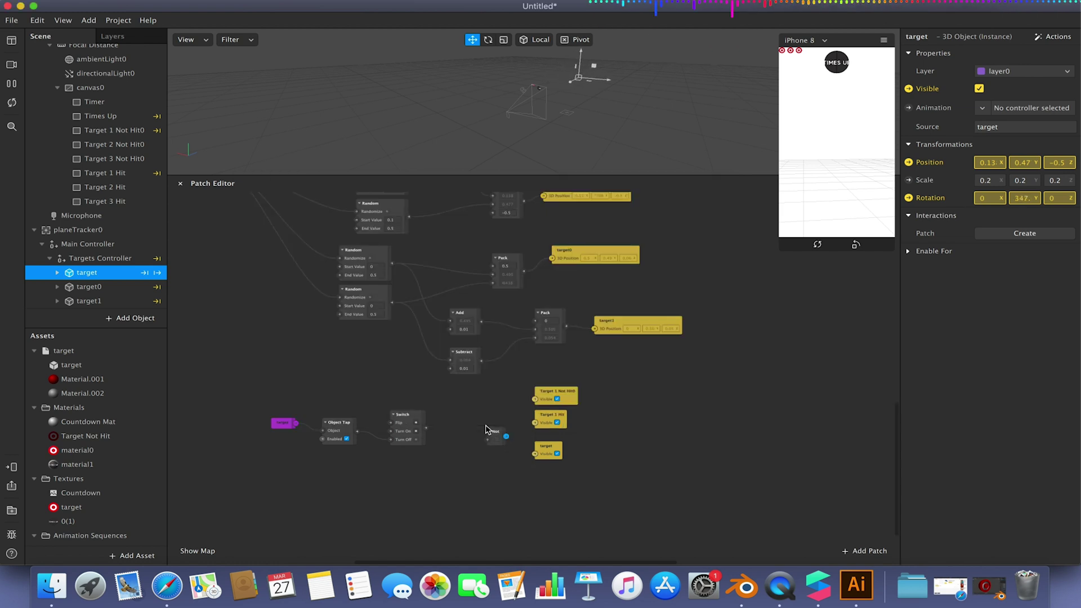
drag(505, 443, 535, 423)
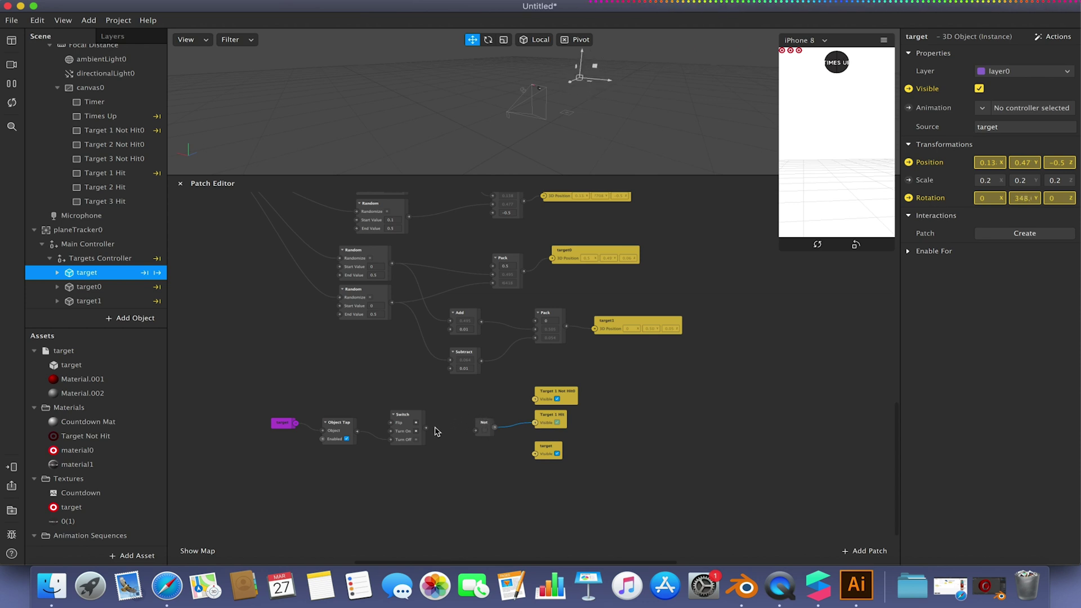
Step: Connect the Switch output to the Not, Target 1 Not Hit0 and target patches, and Screen Tap to the Switch's Turn On
drag(428, 429, 535, 400)
drag(428, 431, 535, 454)
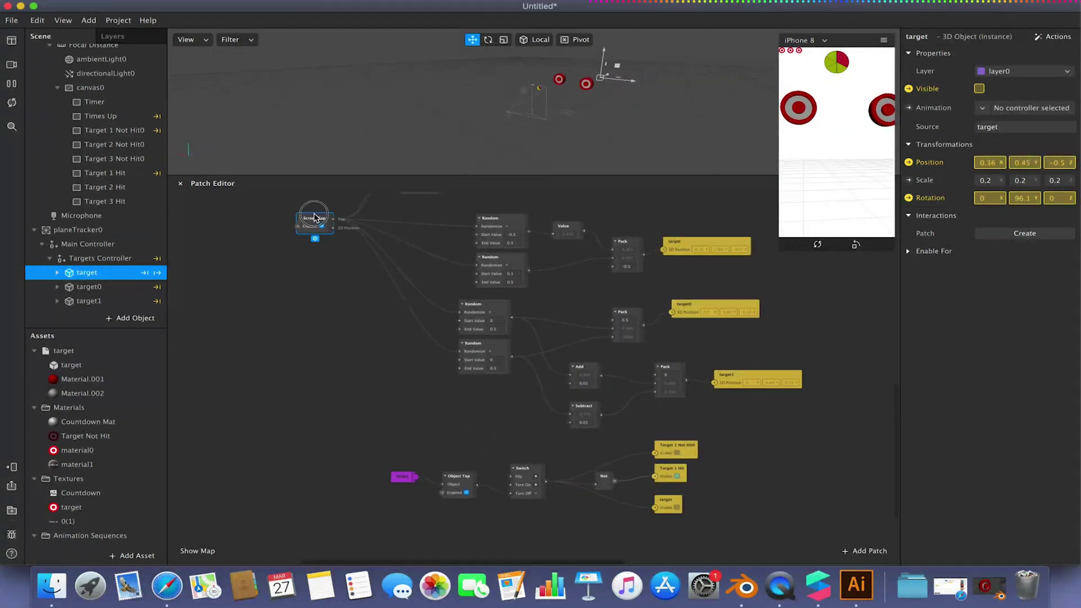
drag(329, 223, 512, 488)
click(338, 260)
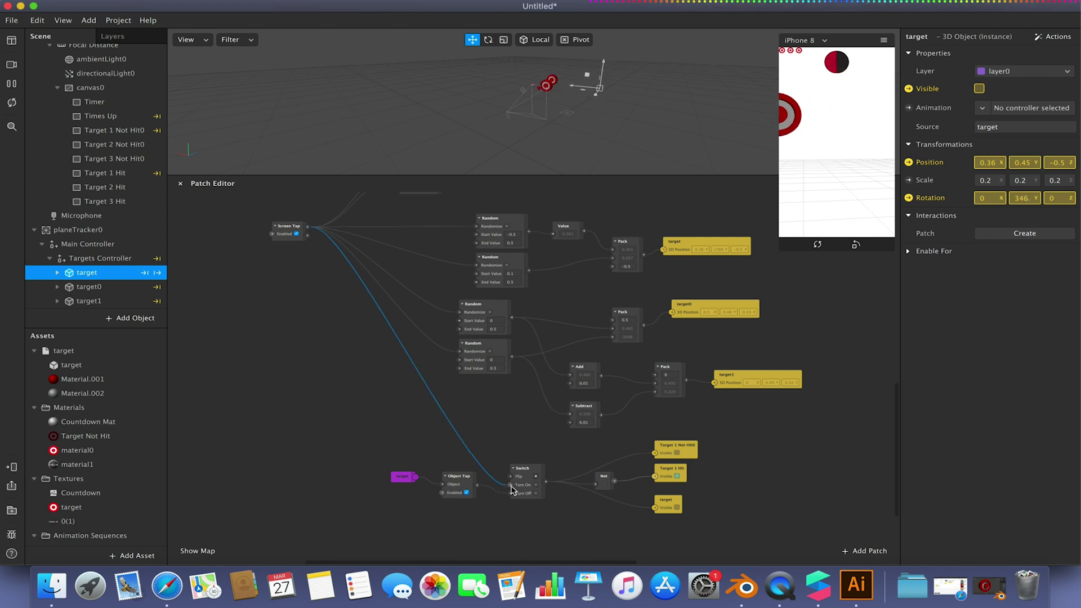
Step: Play the game in the simulator preview, tapping around the moving targets to test the first target's hit logic
click(848, 180)
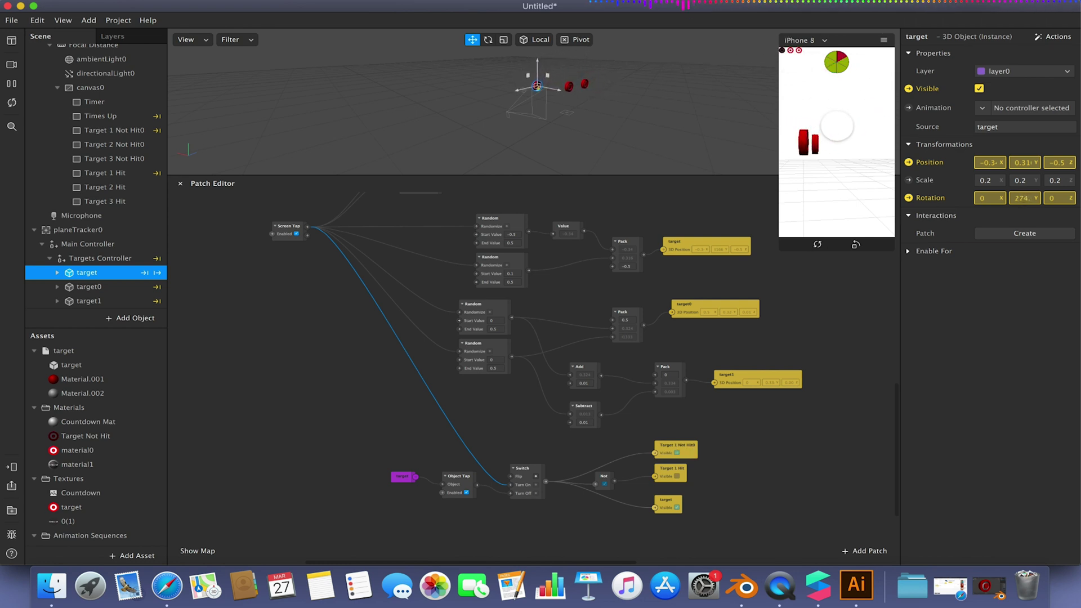
click(808, 104)
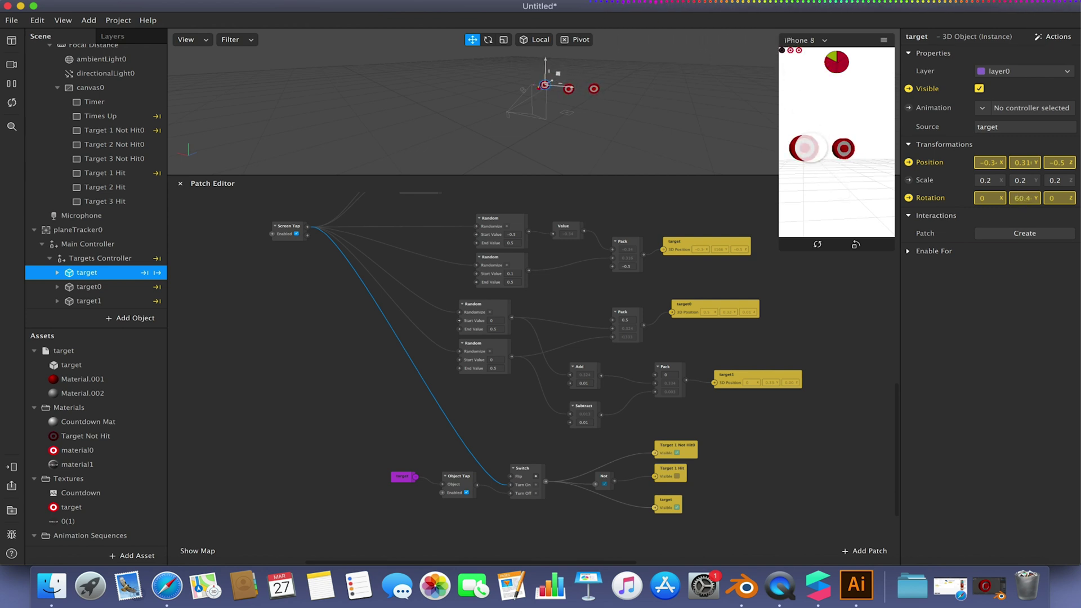
click(812, 177)
click(812, 178)
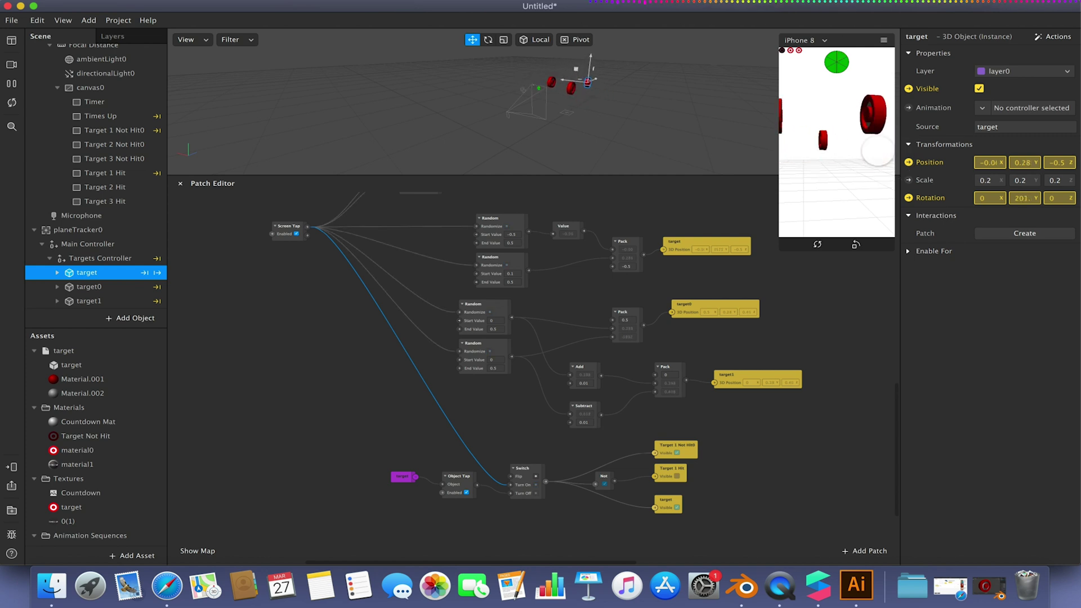
click(814, 144)
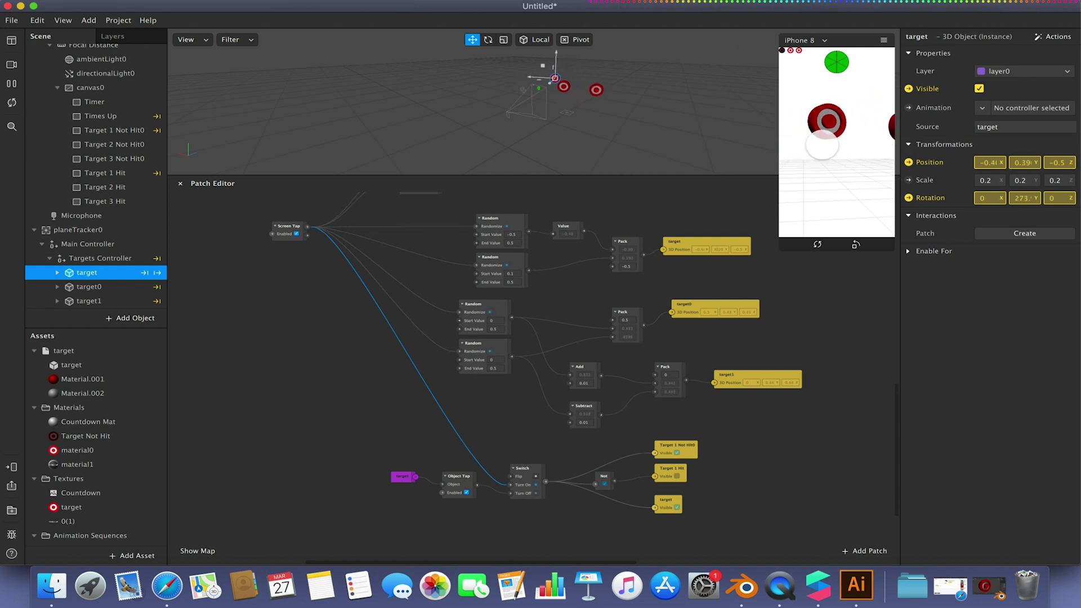
click(822, 172)
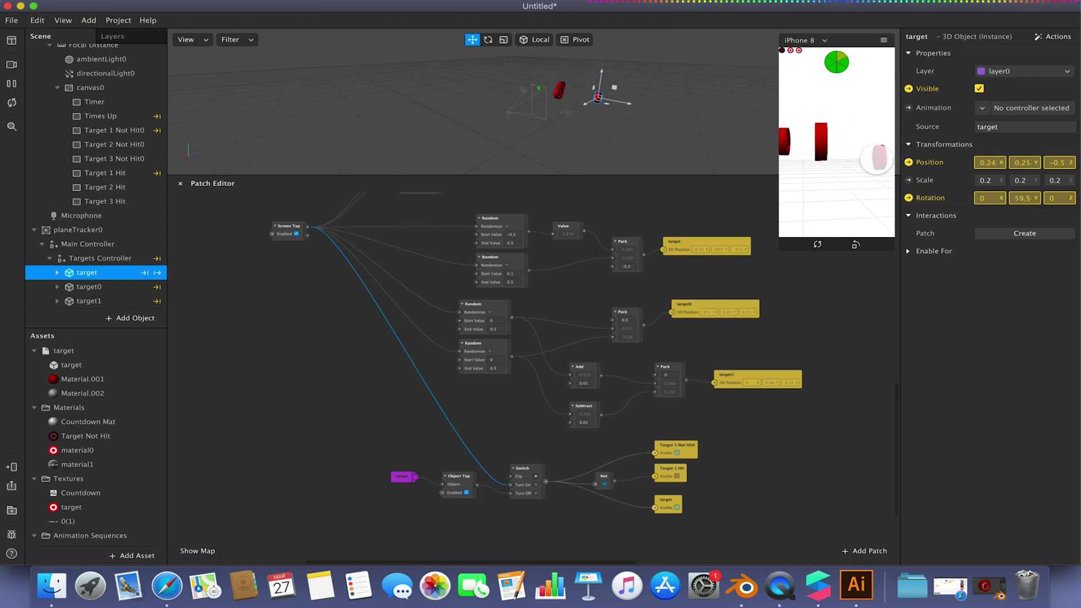
click(780, 157)
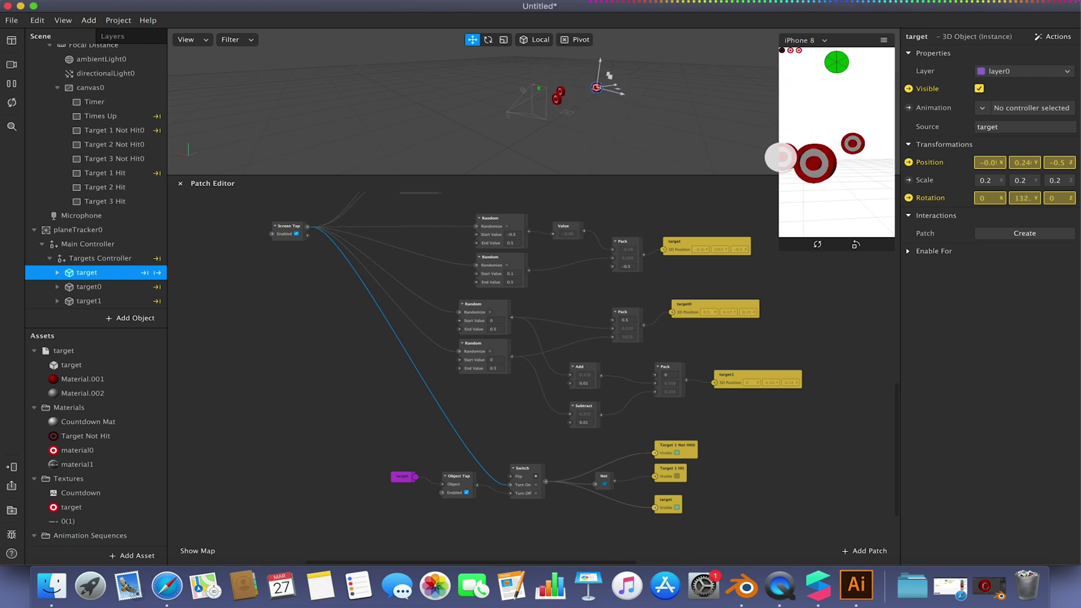
Step: Restart the preview, shoot the first target and tap the screen again to check how its hit indicator switches and resets
click(12, 103)
click(837, 181)
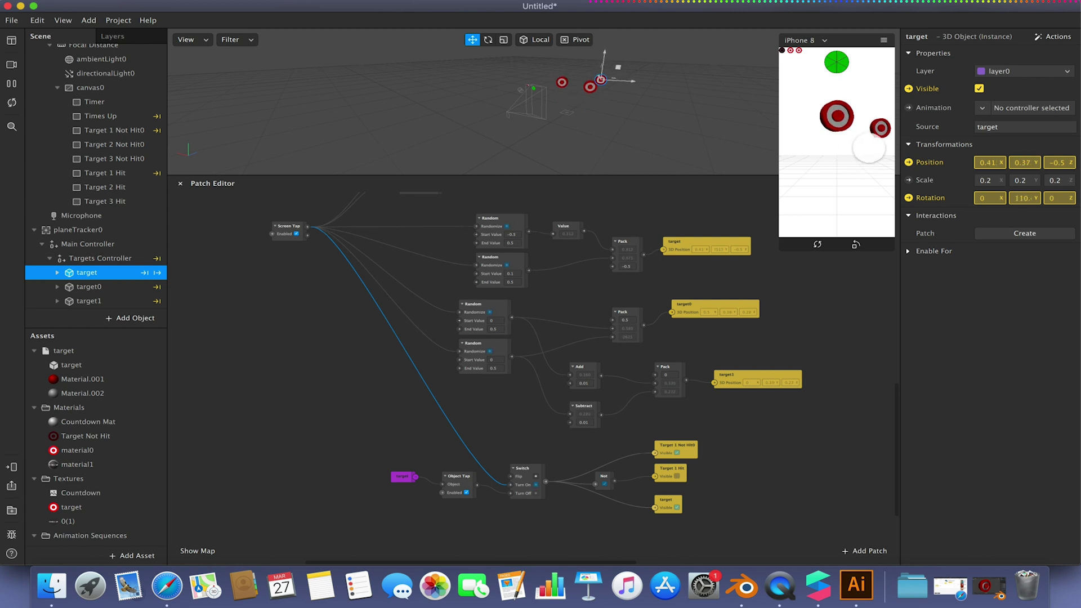
click(879, 129)
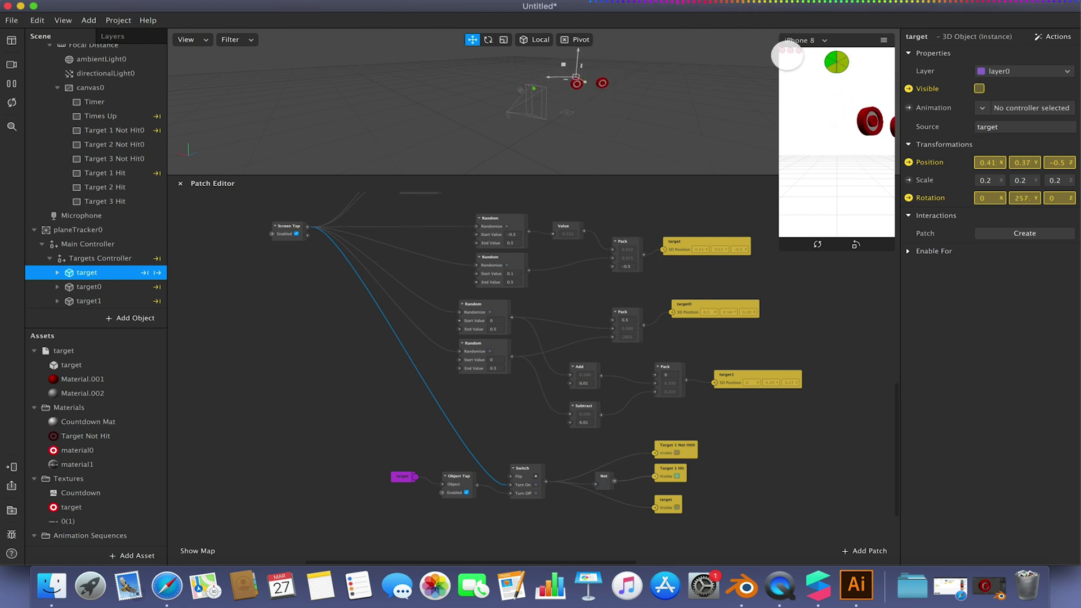
click(792, 194)
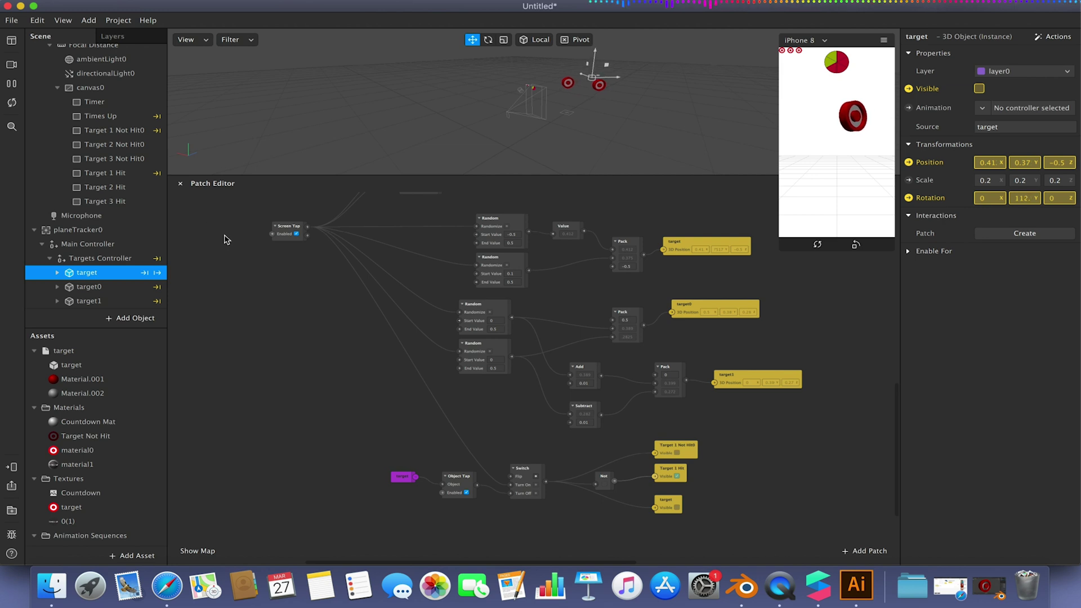
click(865, 177)
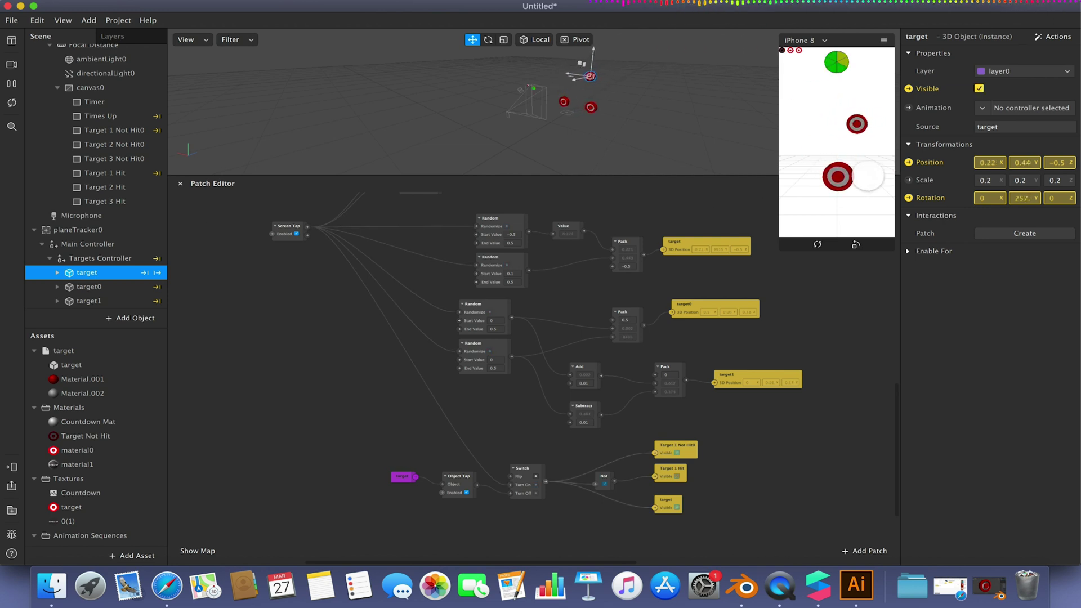
click(847, 178)
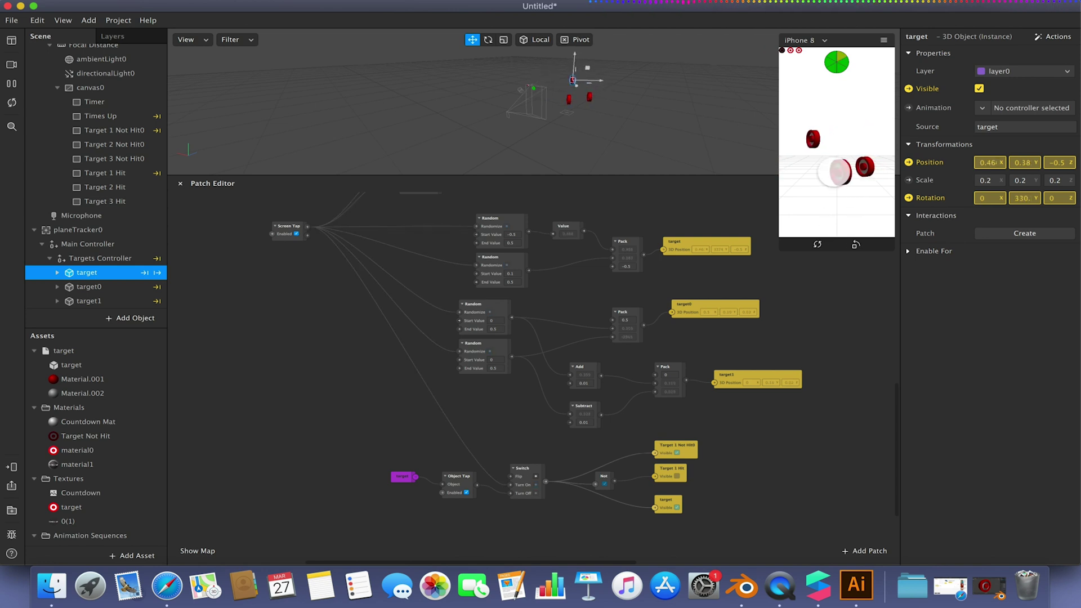
Step: Create an Object Tap interaction for target0 and place both of its patches below the first target's tap patches
click(406, 427)
scroll(408, 428, down, 3)
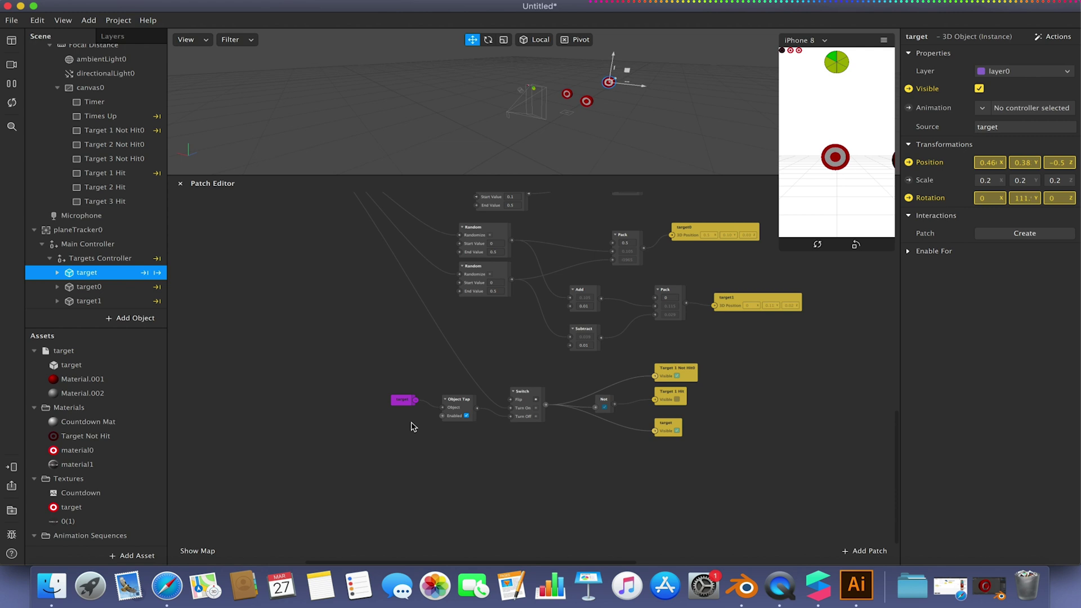
click(83, 286)
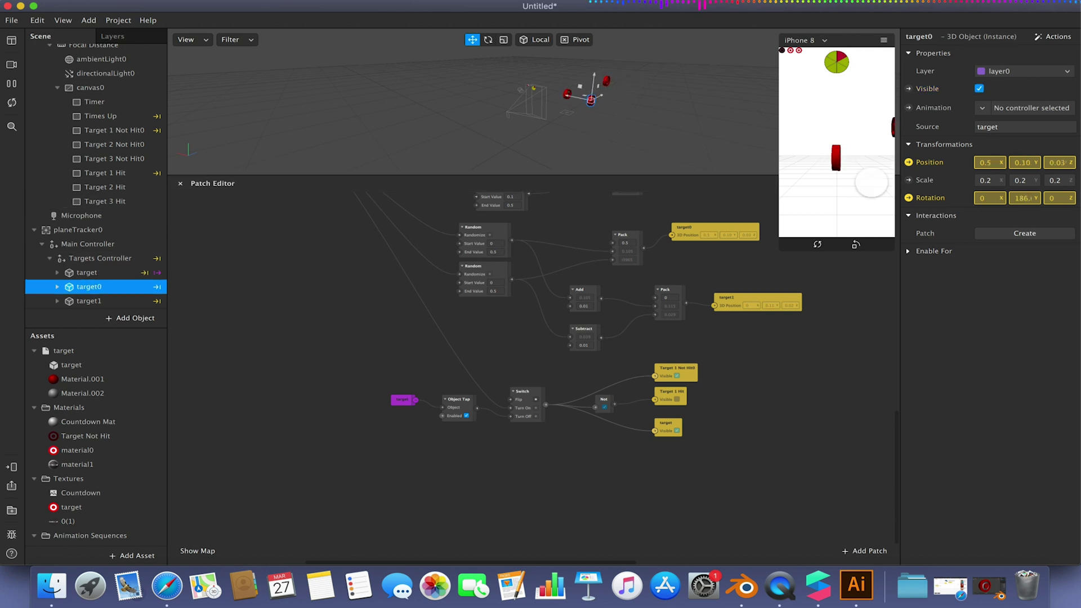
click(1010, 234)
click(1008, 244)
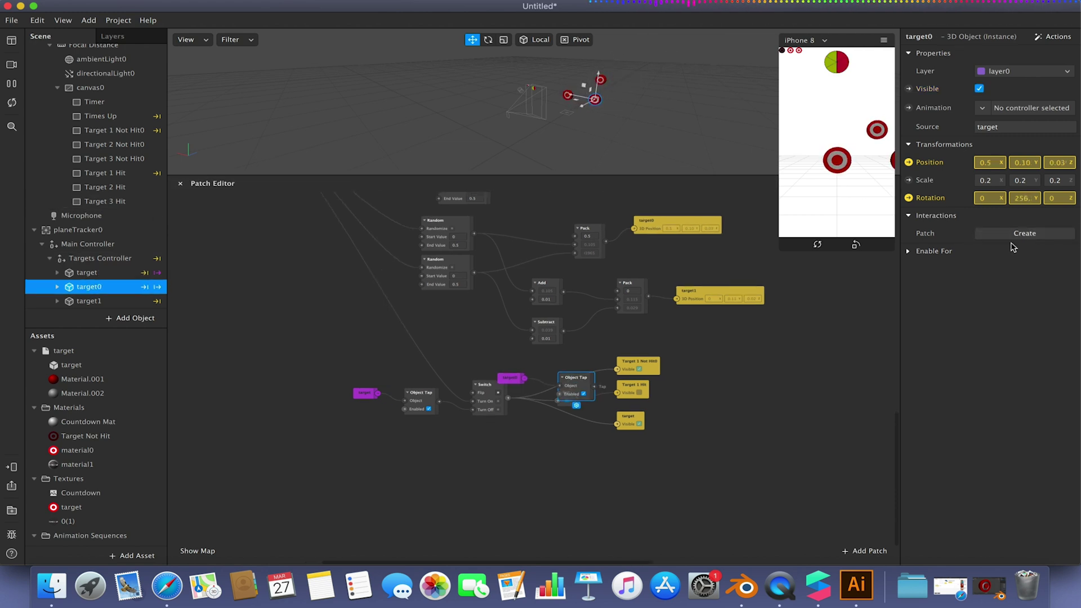
drag(533, 369, 429, 440)
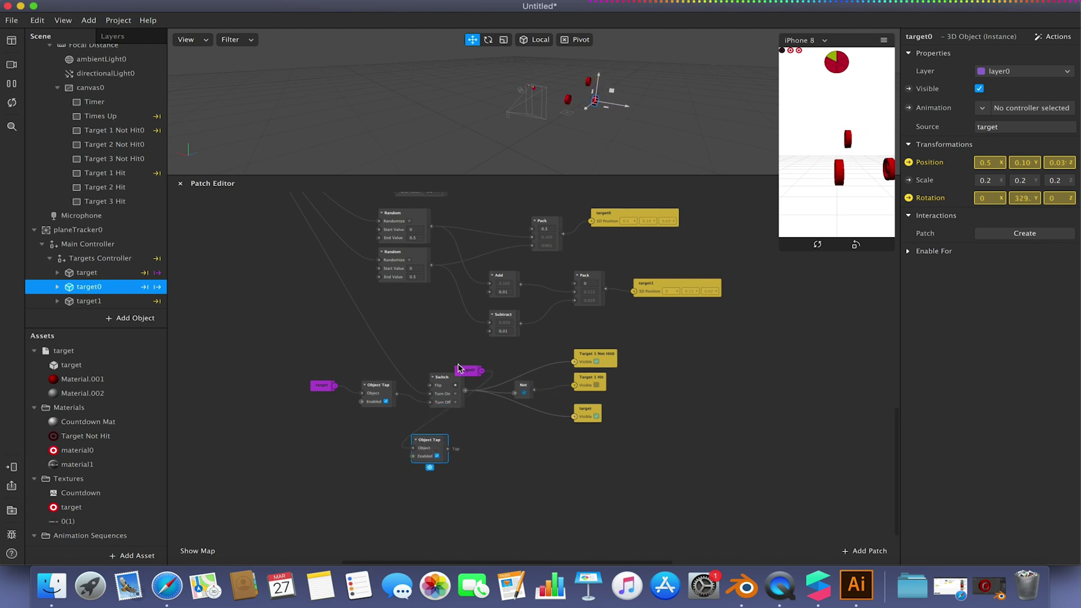
drag(468, 370, 306, 437)
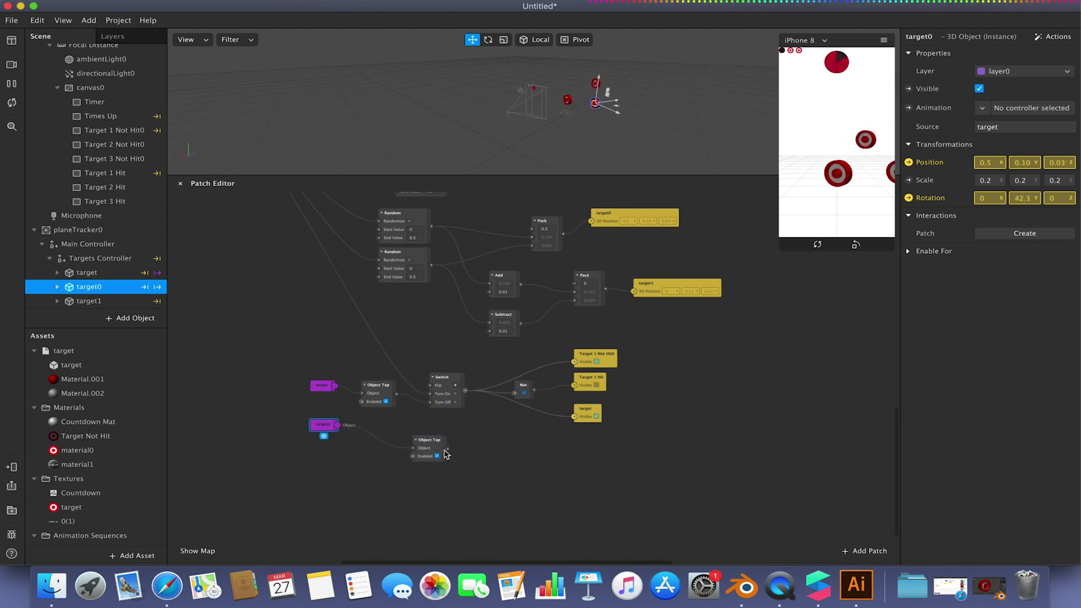
Step: Add a Switch patch driven by target0's Object Tap output
drag(450, 454, 477, 455)
text(swit)
key(Return)
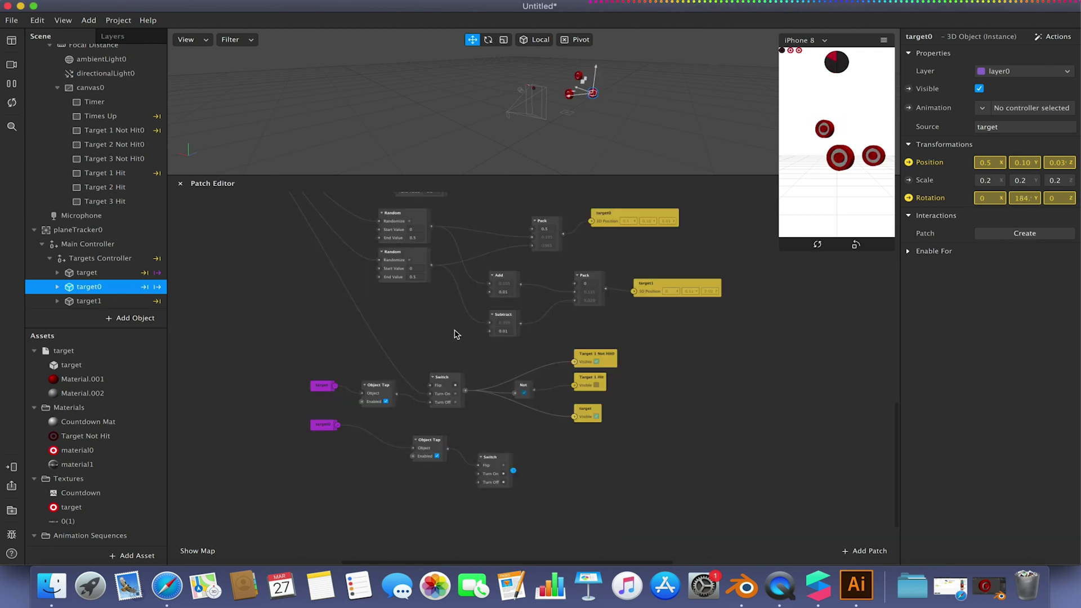
Step: Create Visible patches for Target 2 Not Hit0 and Target 2 Hit and place them beside the second Switch
click(104, 144)
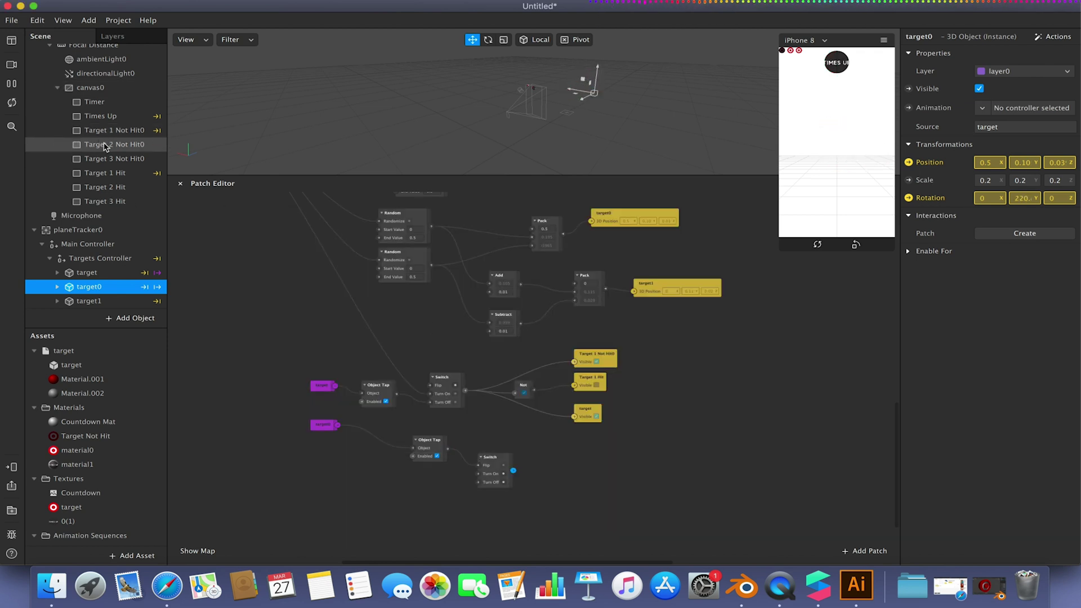
super+click(105, 188)
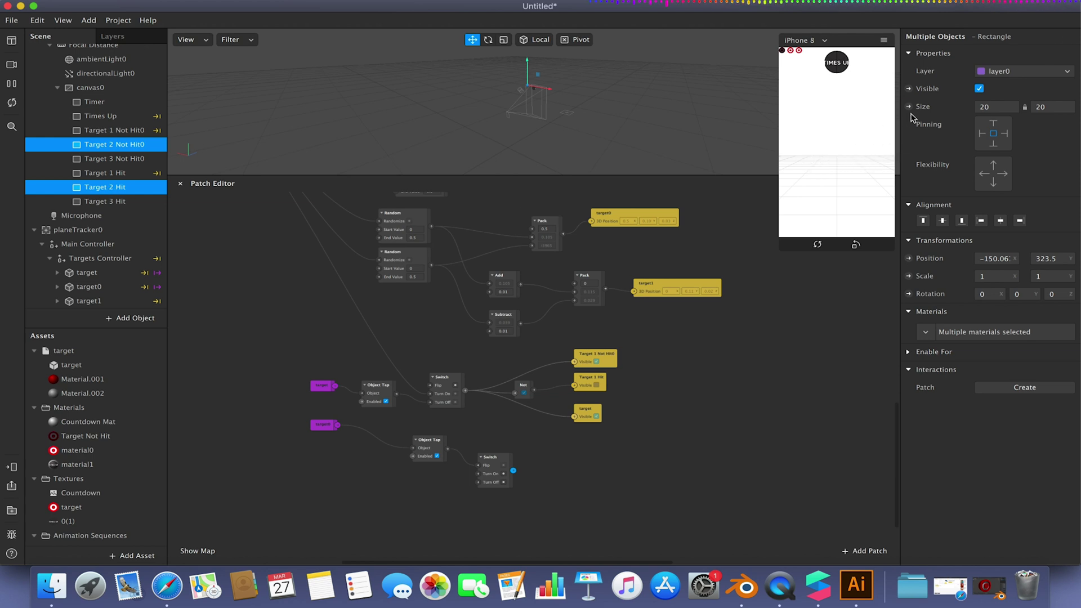
click(909, 89)
drag(546, 393, 601, 518)
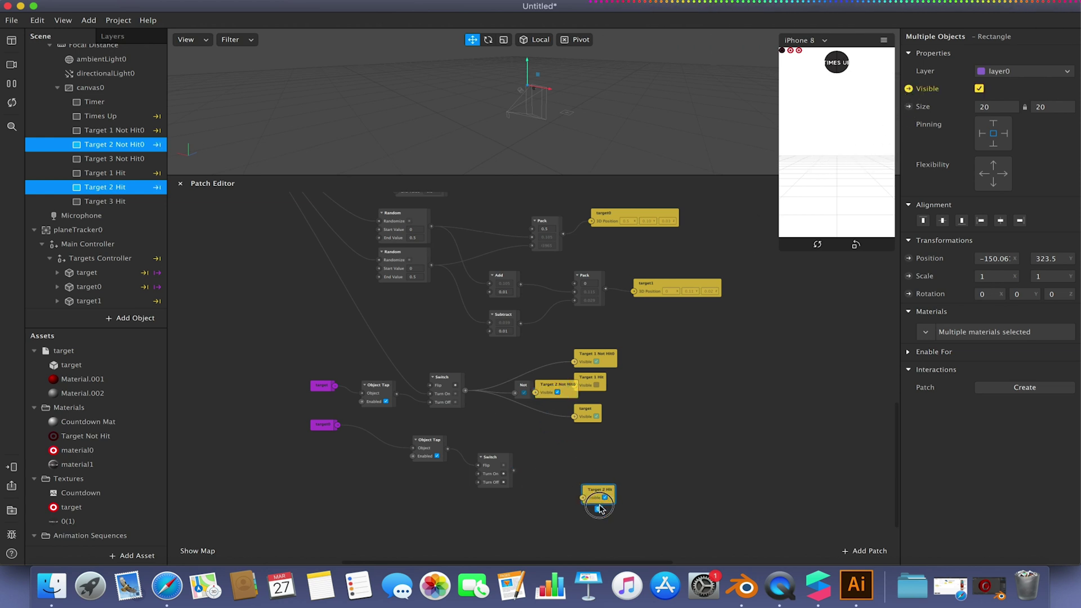
drag(562, 399, 619, 475)
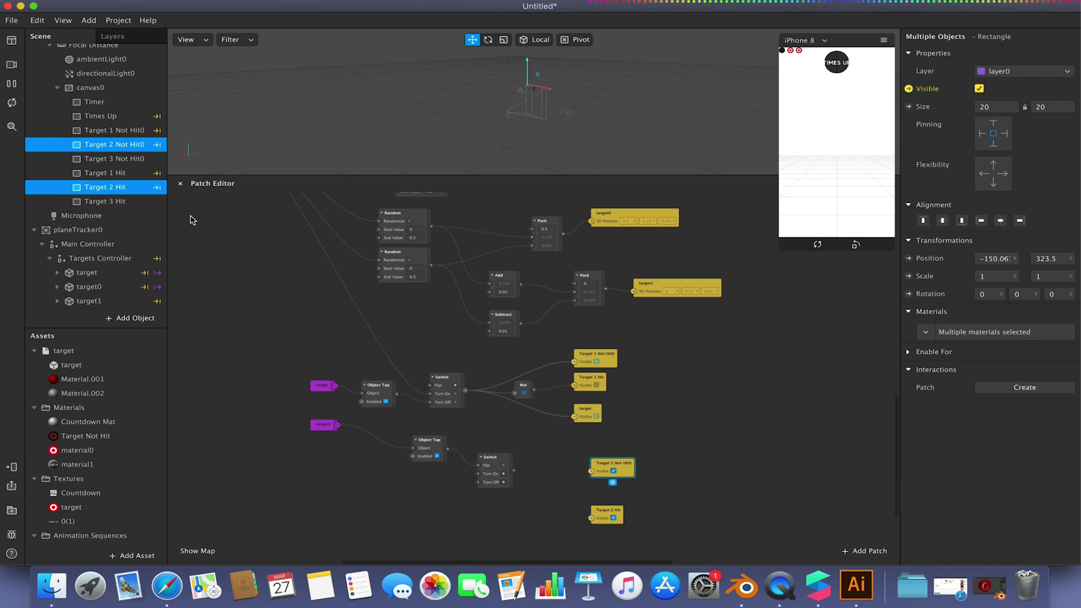
Step: Create a Visible patch for target0 and arrange it with the Target 2 Hit and Target 2 Not Hit0 patches beside the second Switch
click(95, 287)
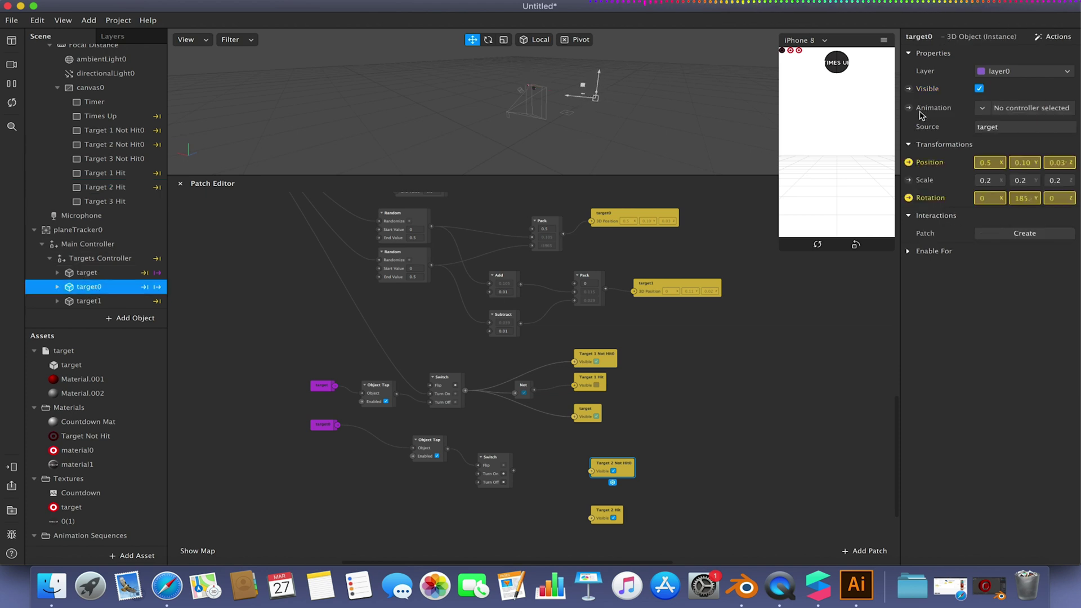
click(909, 89)
drag(553, 405, 617, 523)
drag(663, 434, 616, 464)
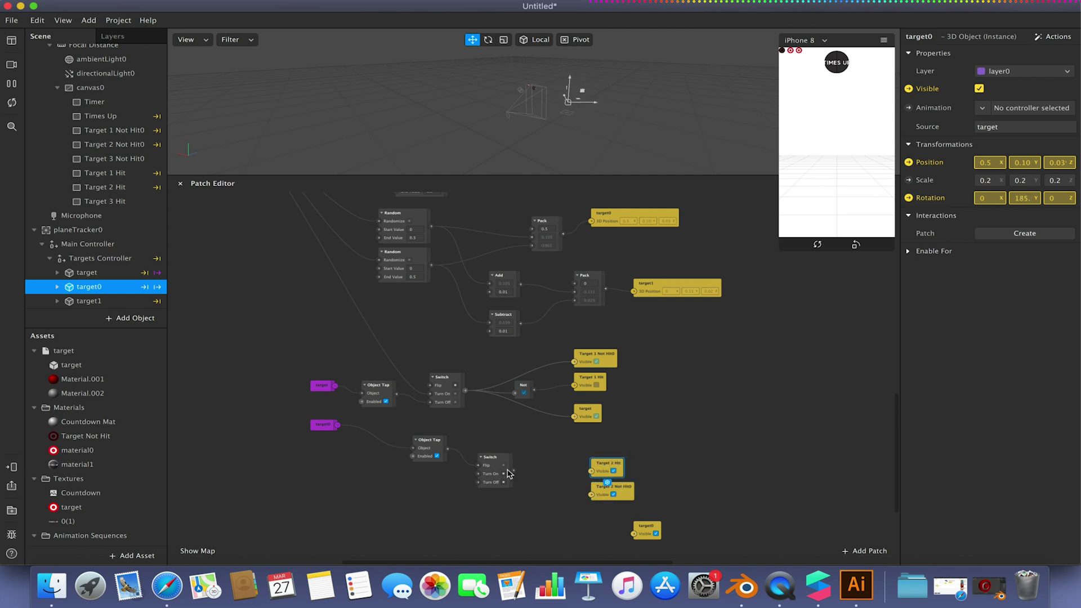
Step: Add a Not patch fed by the second Switch's output
double_click(537, 489)
text(not)
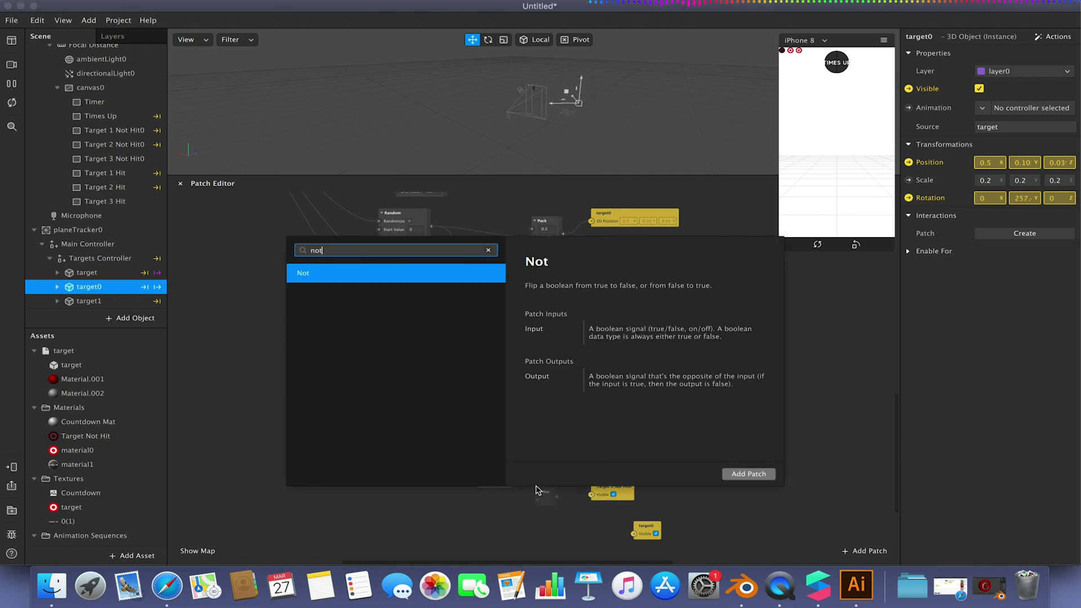
key(Return)
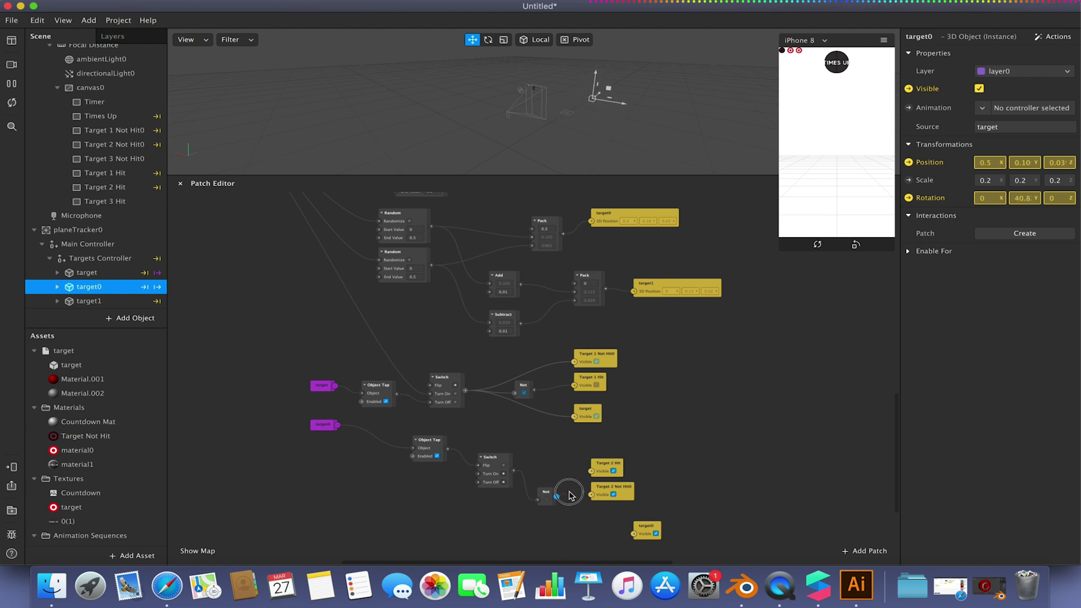
Step: Connect the Not patch to Target 2 Hit and the second Switch to Target 2 Not Hit0 and target0, lining up the three Visible patches
drag(574, 491, 651, 443)
drag(602, 467, 609, 491)
drag(642, 451, 608, 465)
drag(646, 531, 613, 524)
drag(512, 470, 601, 464)
drag(513, 470, 589, 526)
Step: Wire target0's Object Tap to the second Switch's Turn Off input and the Screen Tap to its Turn On input
click(466, 463)
drag(450, 450, 470, 430)
scroll(450, 403, up, 3)
drag(228, 213, 473, 527)
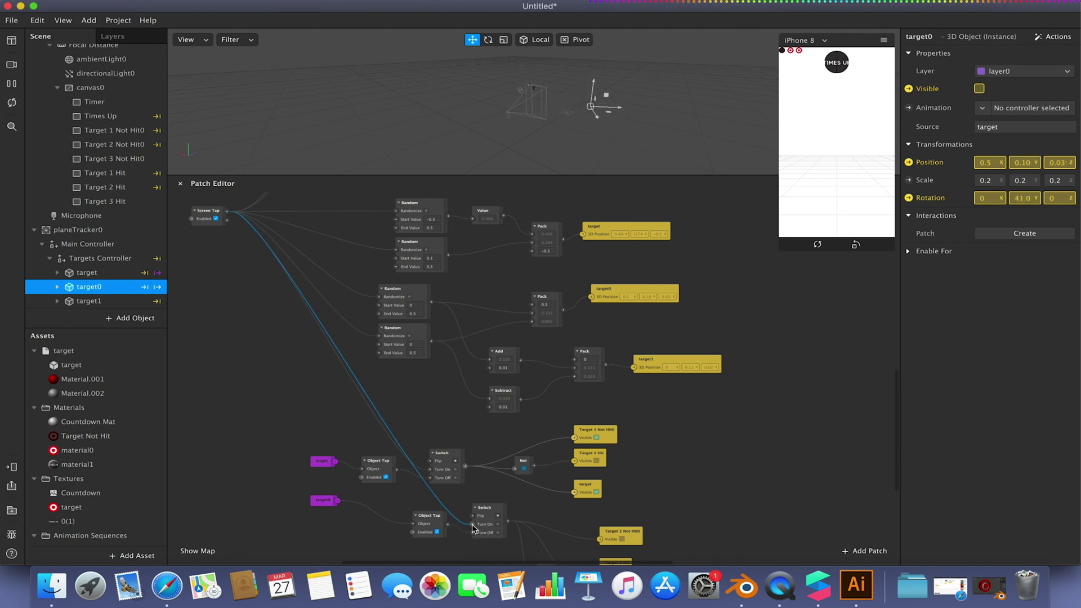
scroll(473, 527, down, 3)
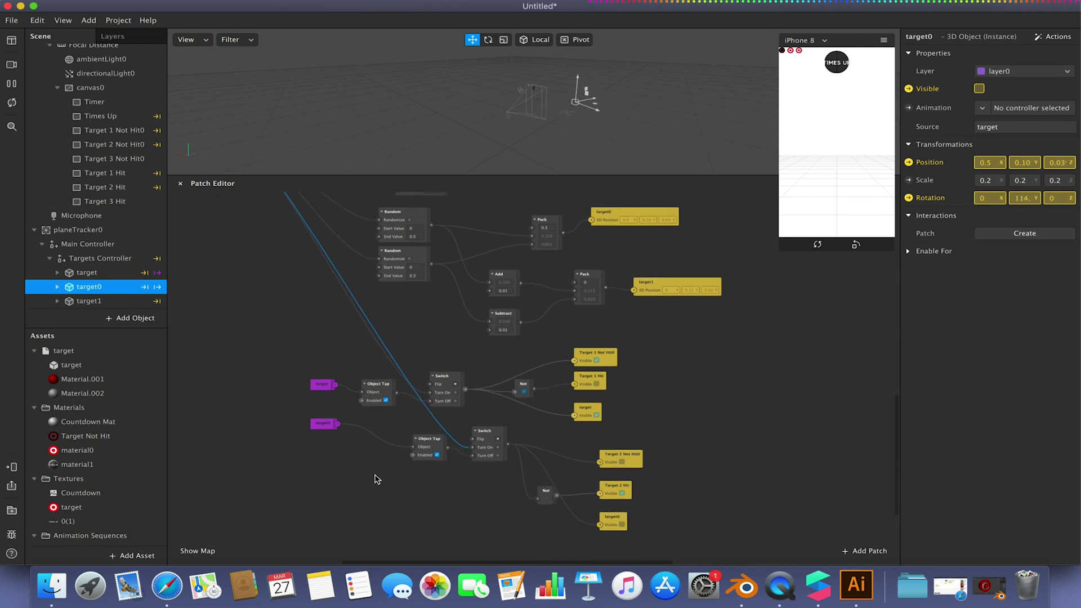
Step: Create an Object Tap interaction for target1 and place both of its patches below target0's tap patches
key(Up)
key(Down)
key(Down)
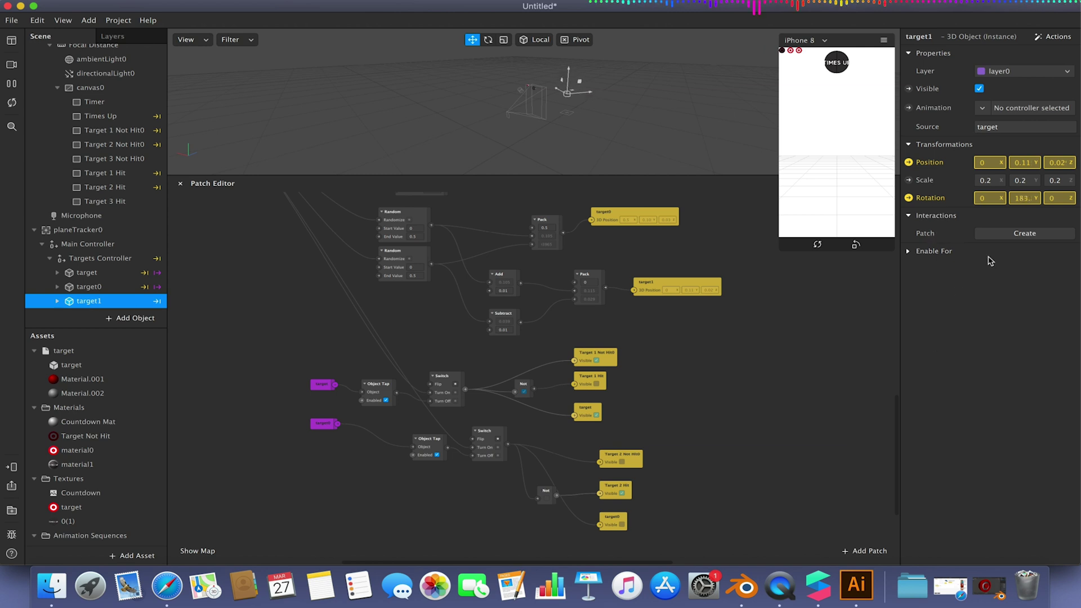
click(1024, 233)
click(1016, 243)
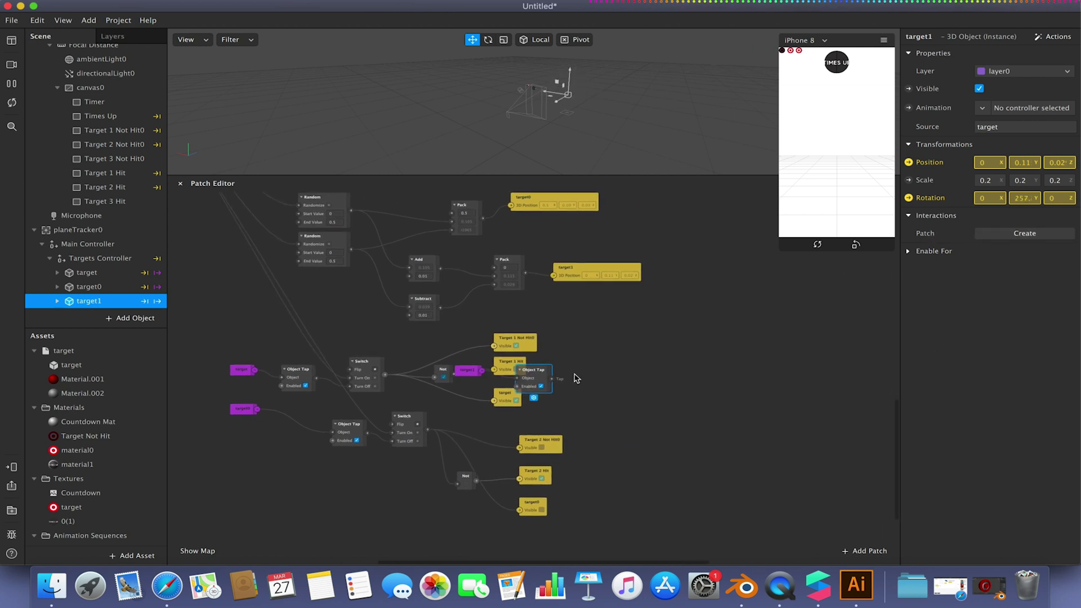
drag(532, 370, 364, 525)
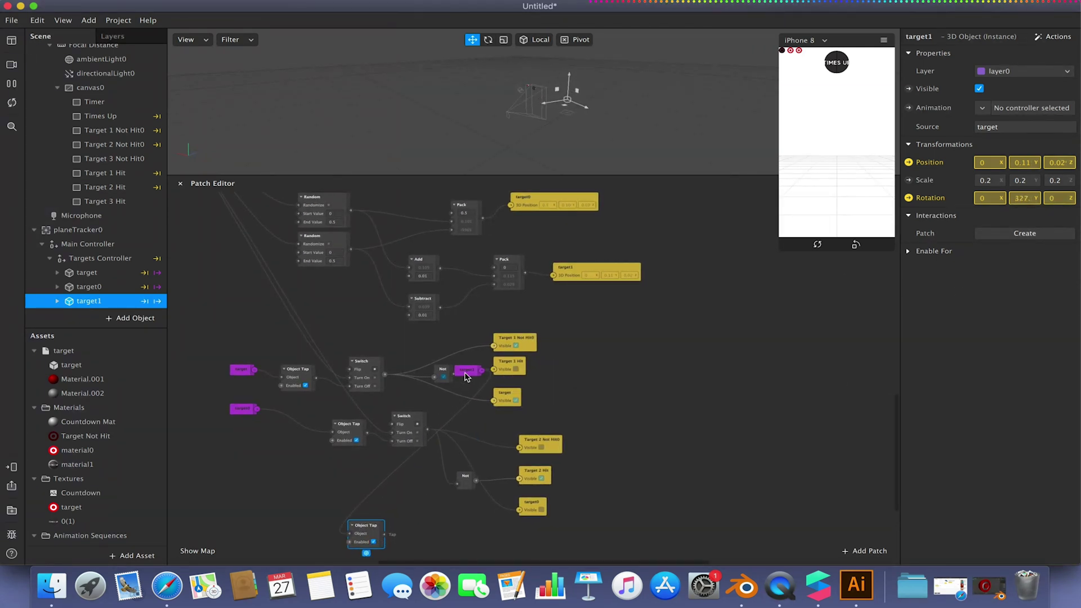
drag(464, 377, 215, 501)
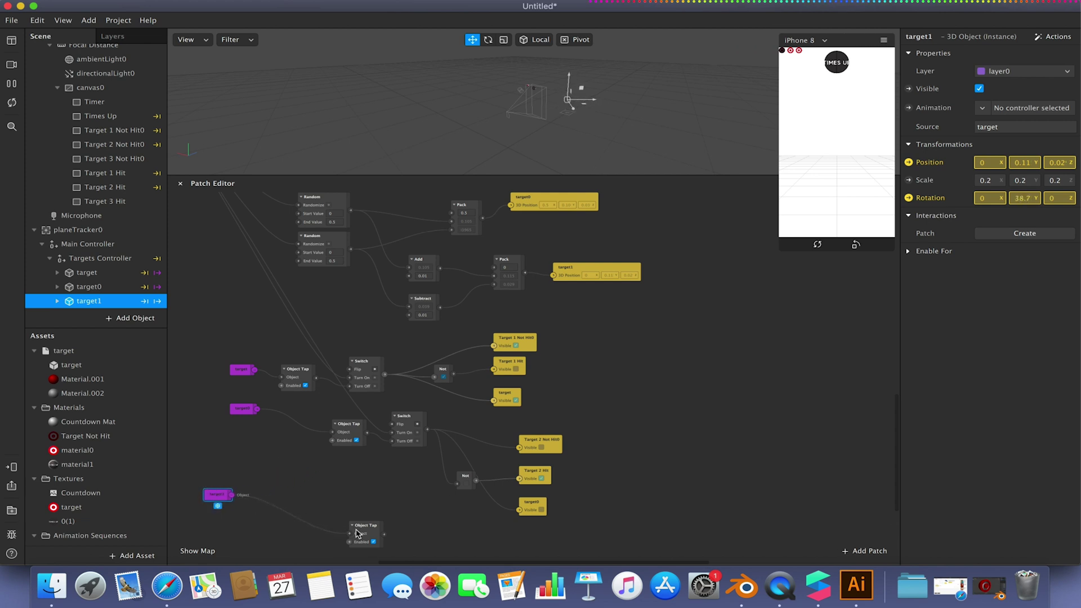
mouse_move(361, 533)
mouse_down()
mouse_move(275, 510)
mouse_move(370, 524)
mouse_up()
Step: Add a third Switch patch and connect target1's Object Tap to its Turn Off input
text(switch)
key(Return)
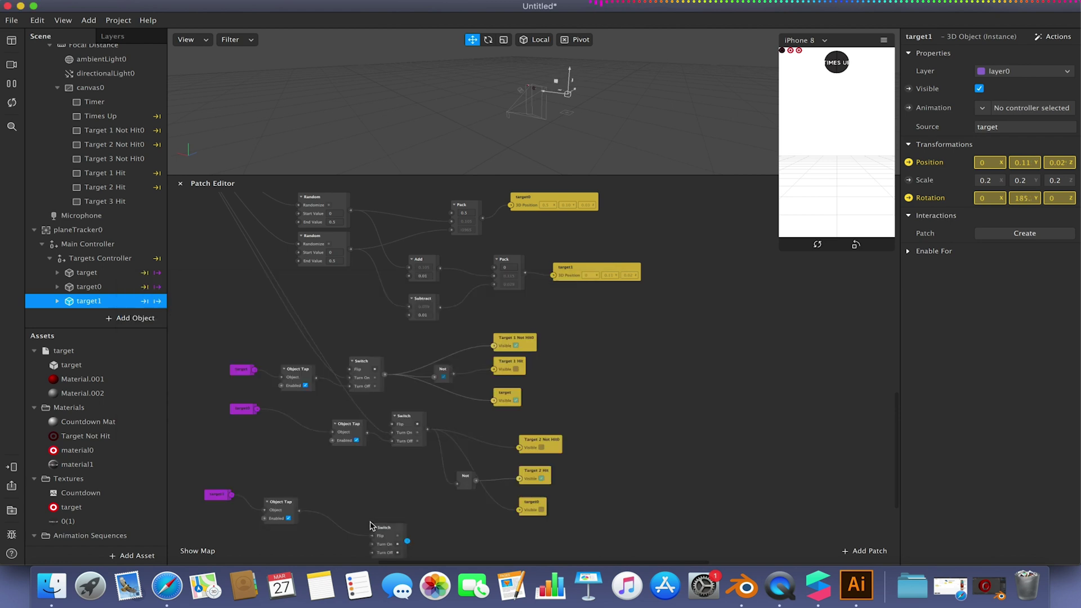
drag(380, 535, 355, 537)
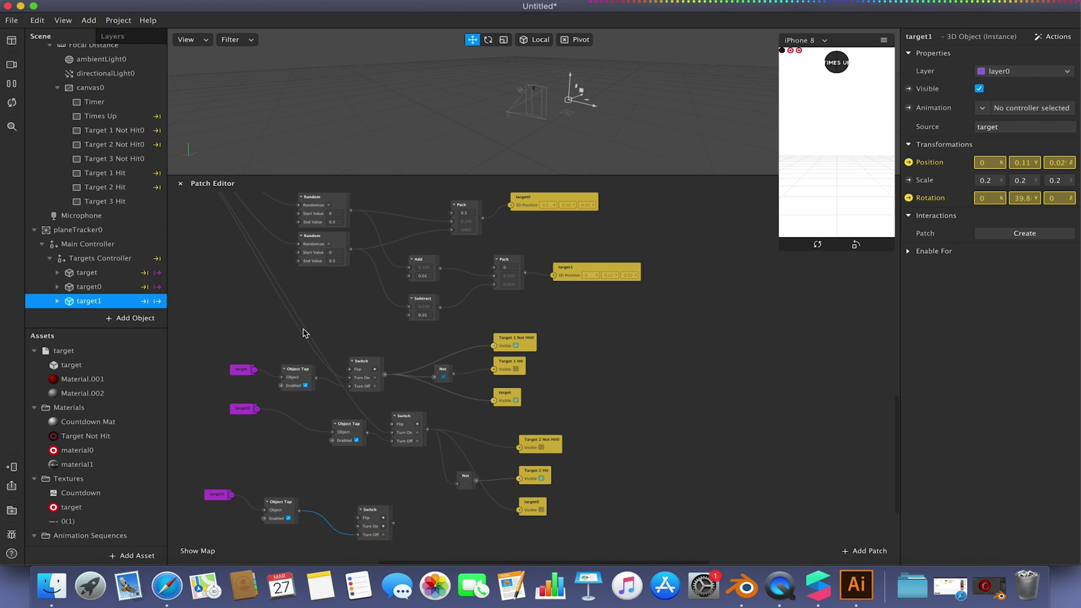
Step: Connect the Screen Tap's output to the third Switch's Turn On input
scroll(303, 333, up, 5)
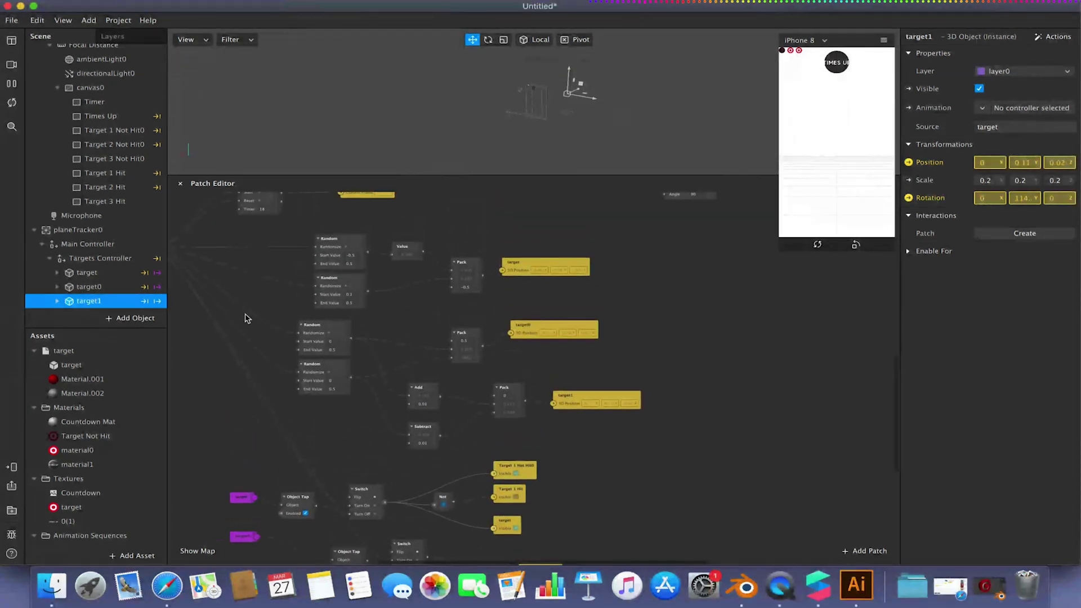
scroll(266, 337, left, 6)
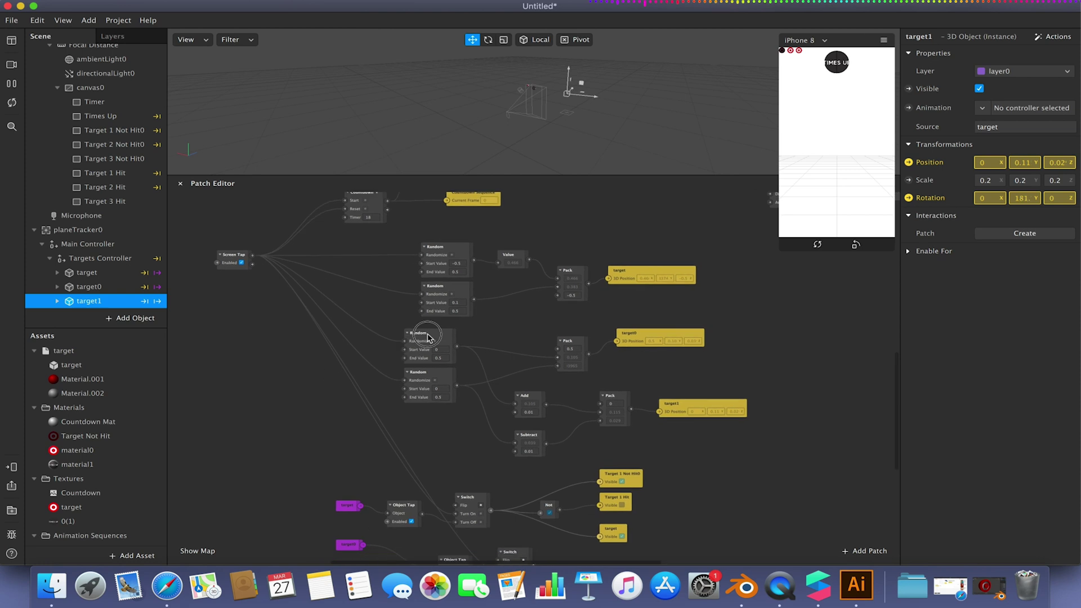
scroll(526, 518, down, 2)
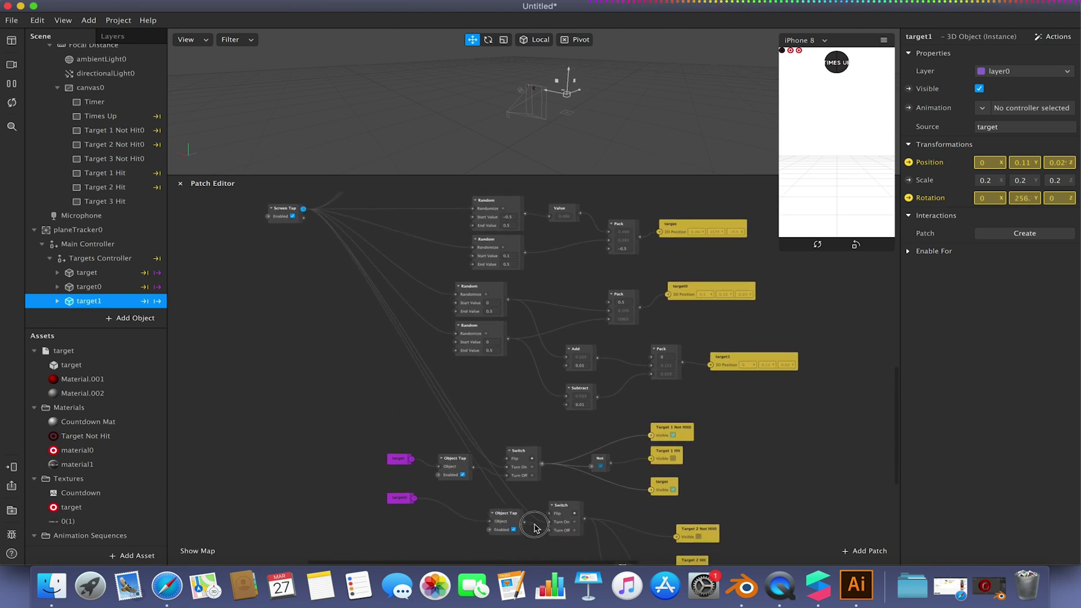
scroll(570, 545, down, 1)
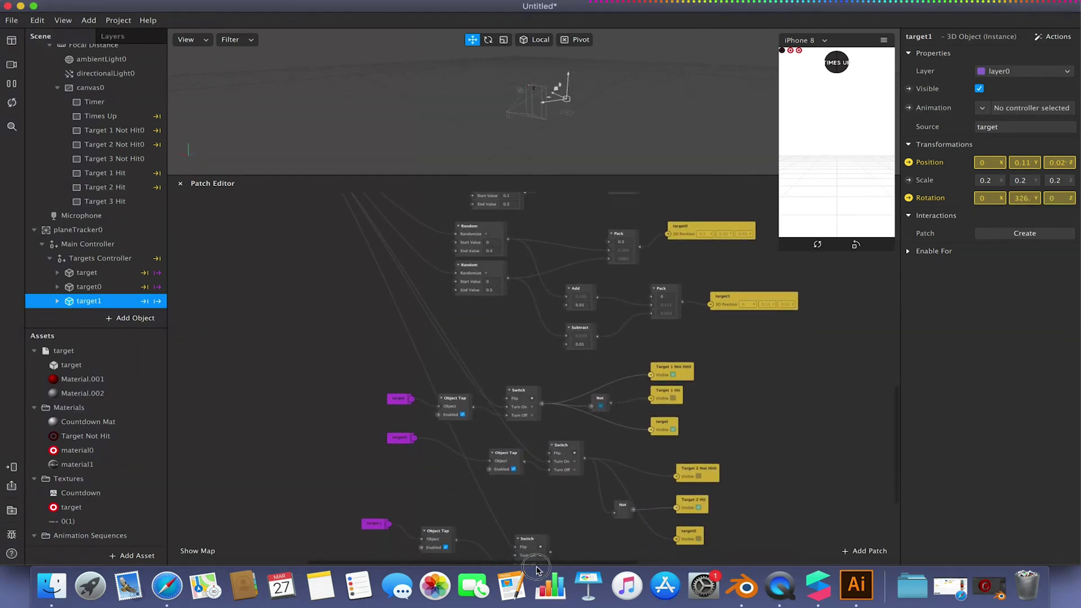
scroll(587, 550, down, 2)
Step: Create Visible patches for Target 3 Not Hit0 and Target 3 Hit and place them beside the third Switch
click(152, 159)
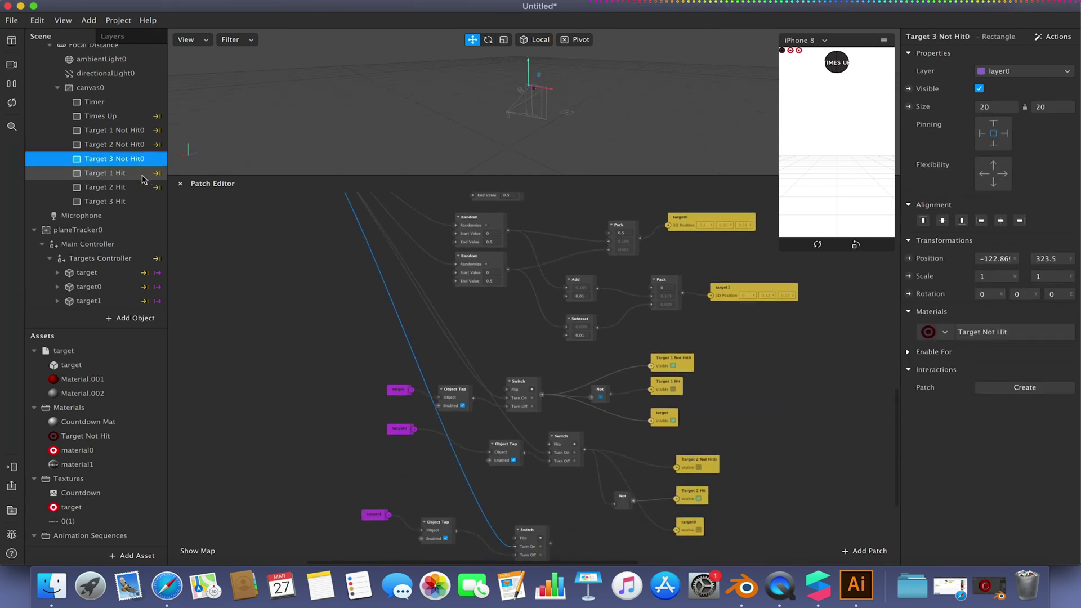
super+click(128, 201)
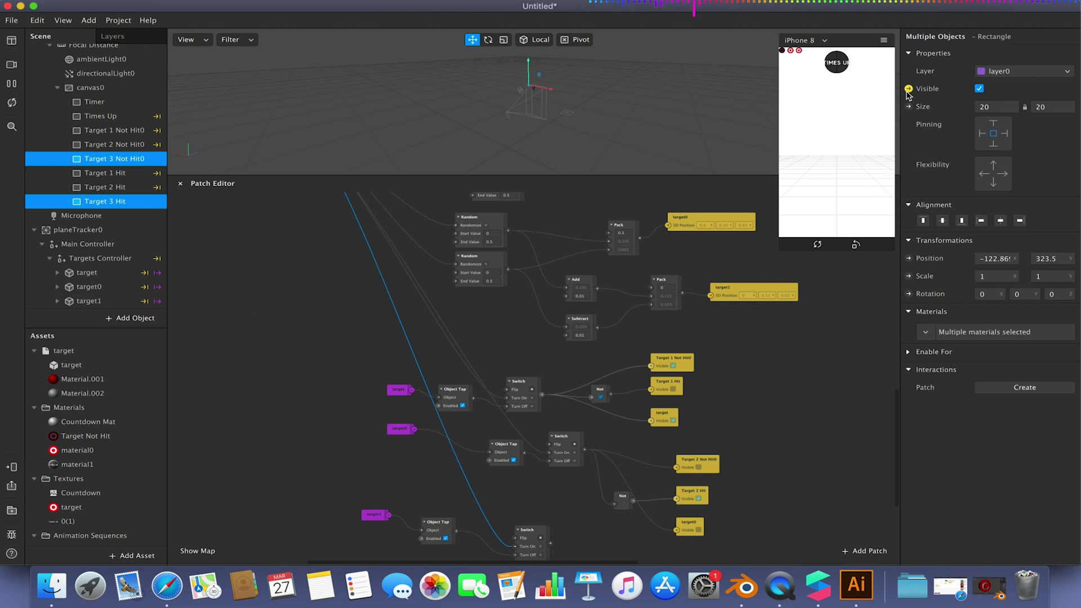
scroll(570, 254, down, 5)
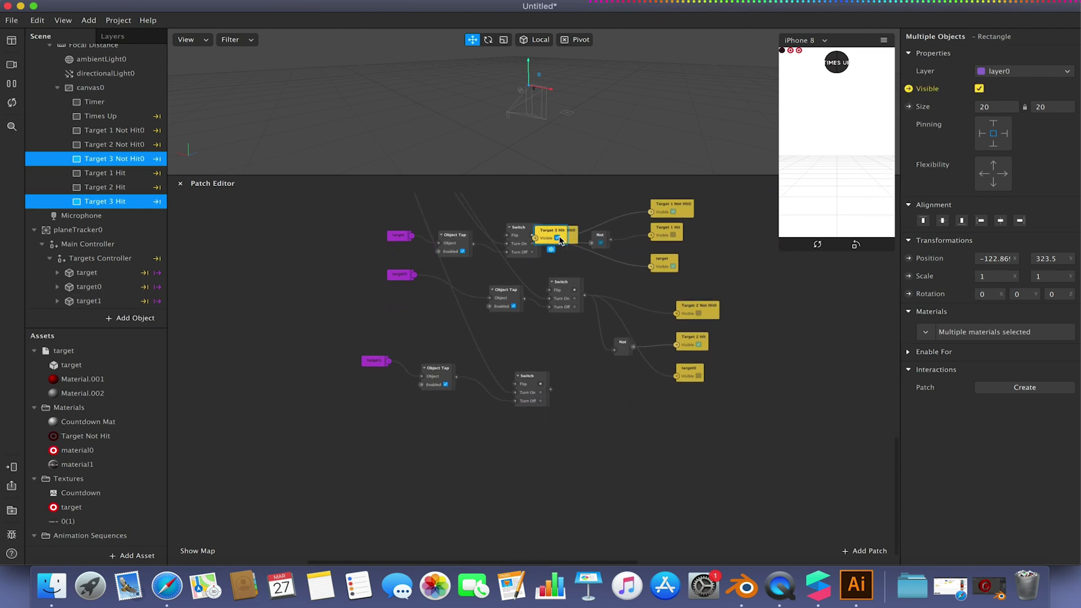
drag(560, 241, 636, 419)
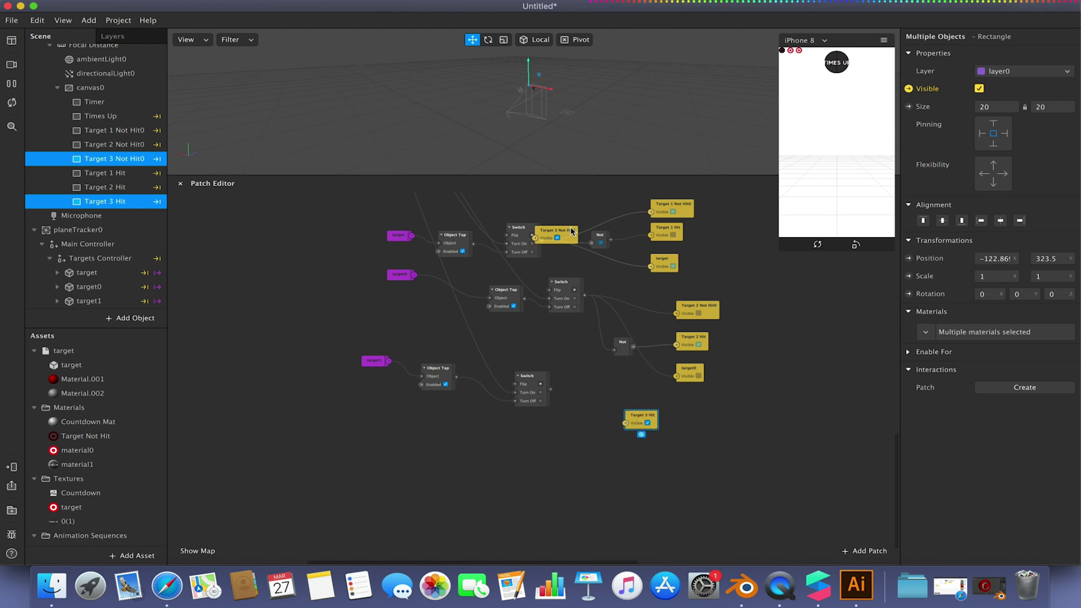
drag(571, 230, 644, 384)
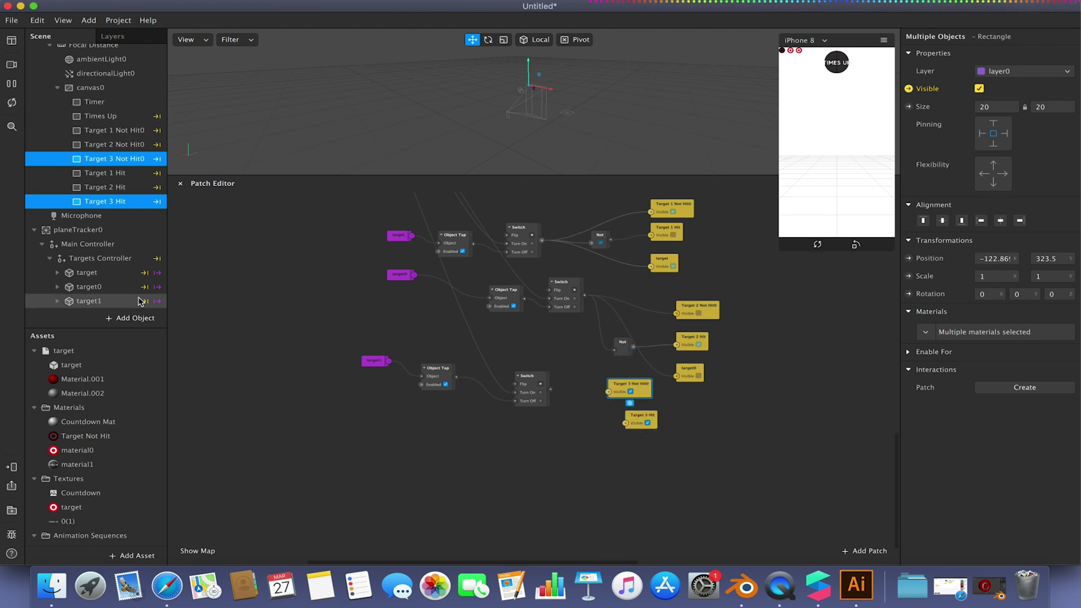
Step: Create a Visible patch for target1 below Target 3 Hit and connect the third Switch to Target 3 Not Hit0
click(121, 301)
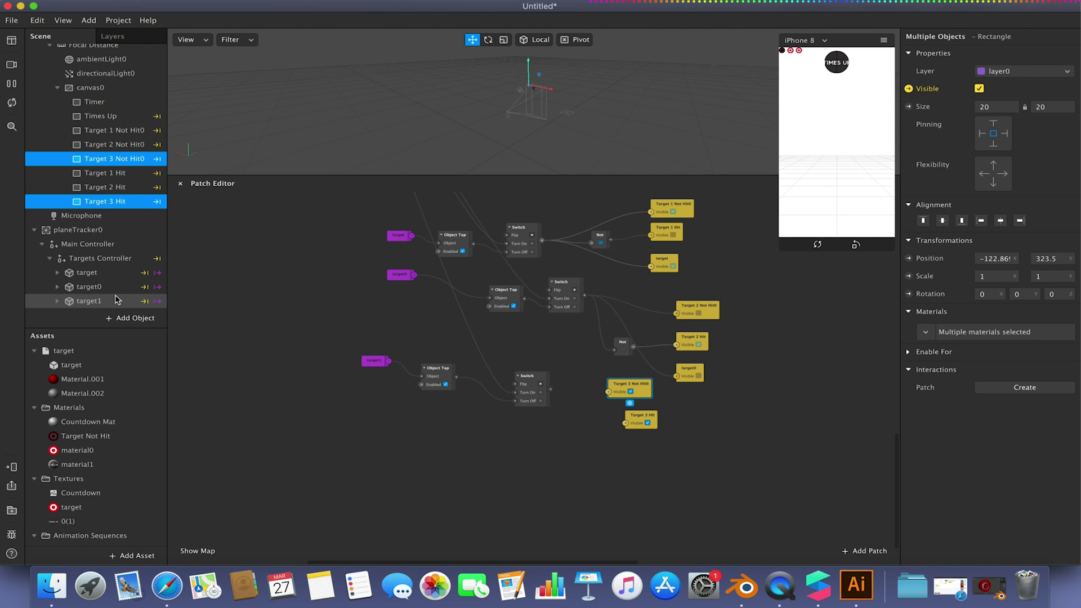
click(909, 88)
drag(557, 393, 619, 440)
drag(552, 393, 609, 398)
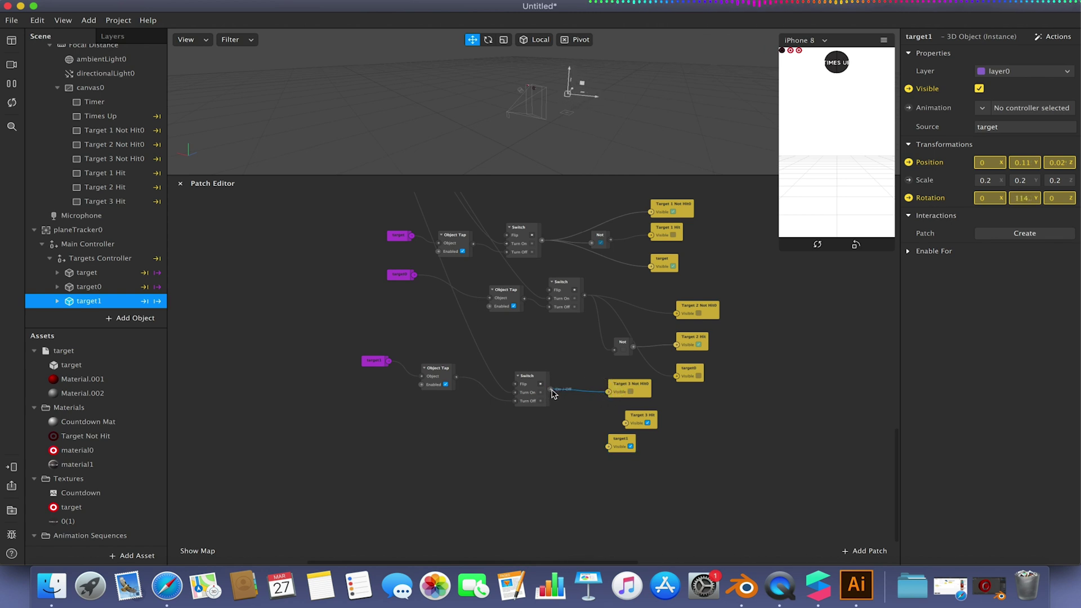
Step: Add a Not patch between the third Switch and Target 3 Hit, and connect the Switch directly to target1's Visible patch
right_click(580, 411)
text(not)
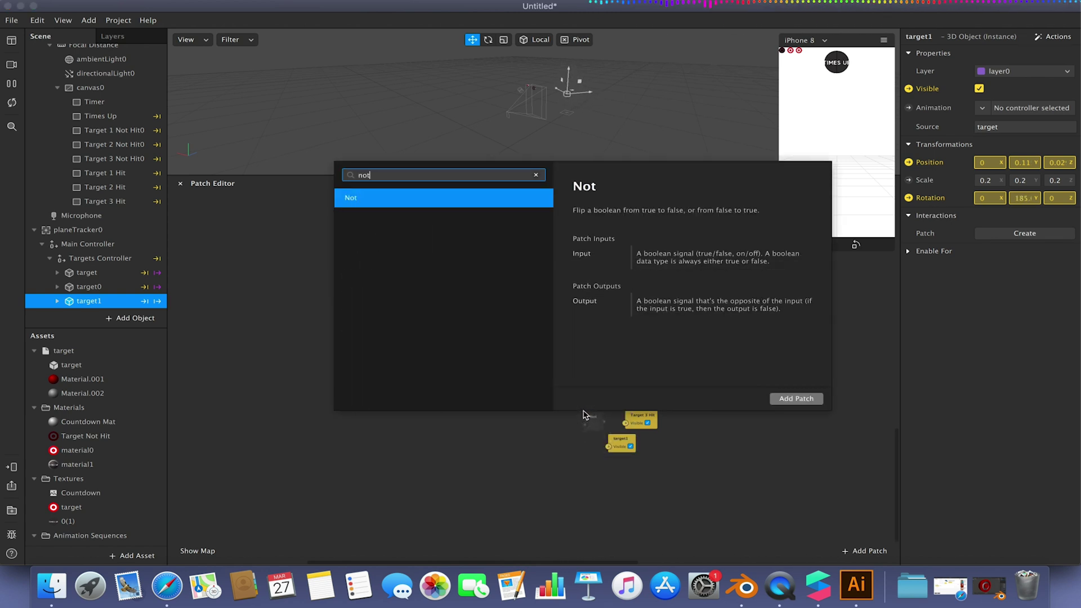
key(Return)
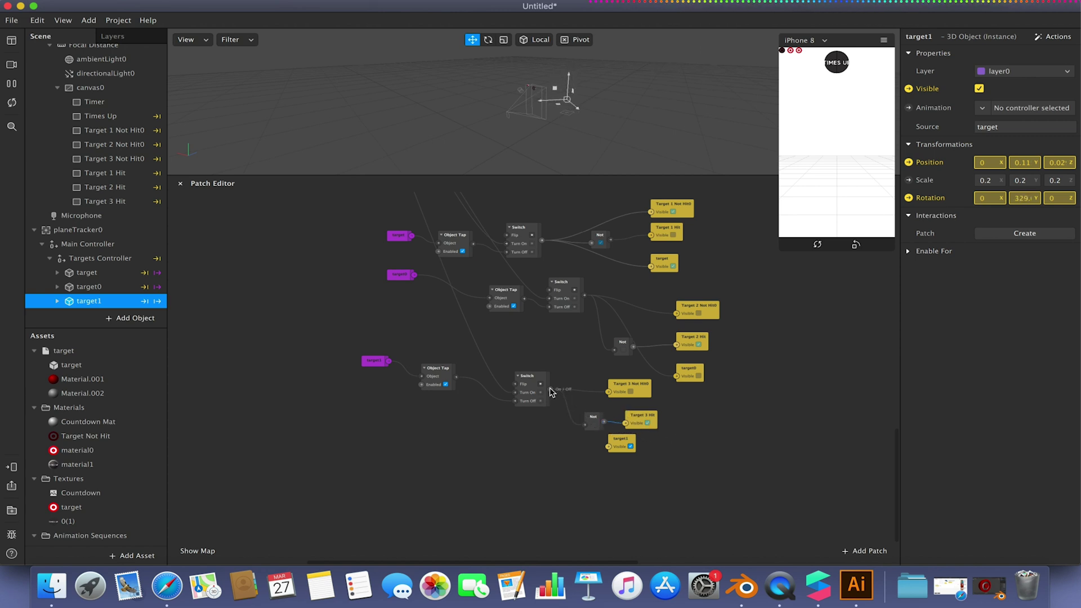
drag(551, 392, 607, 411)
click(600, 417)
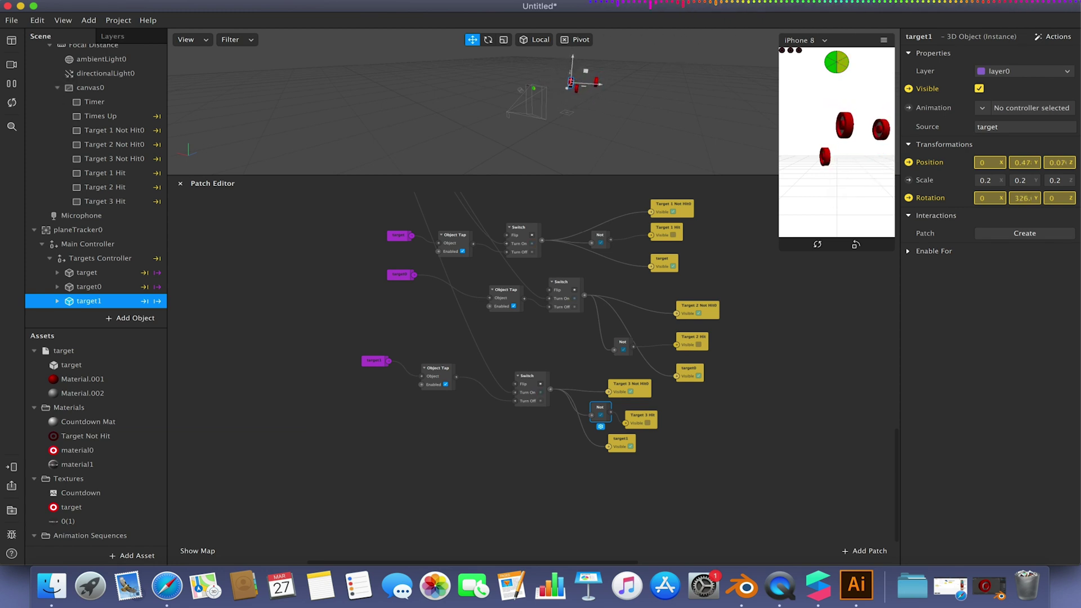
Step: Restart the preview and shoot the targets to check how each target and its hit indicators switch
click(12, 106)
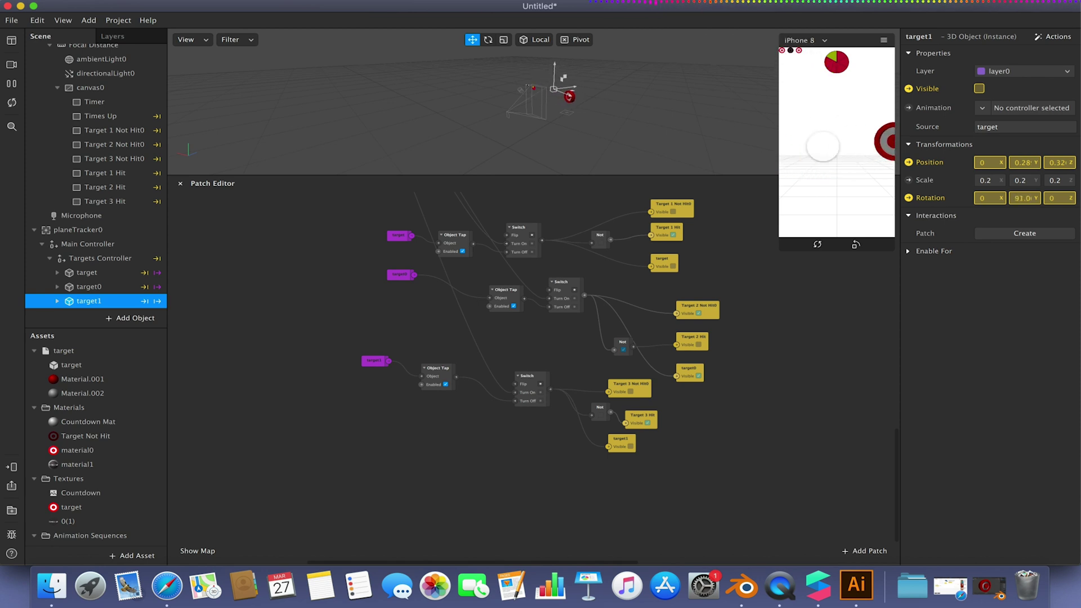
scroll(430, 296, up, 10)
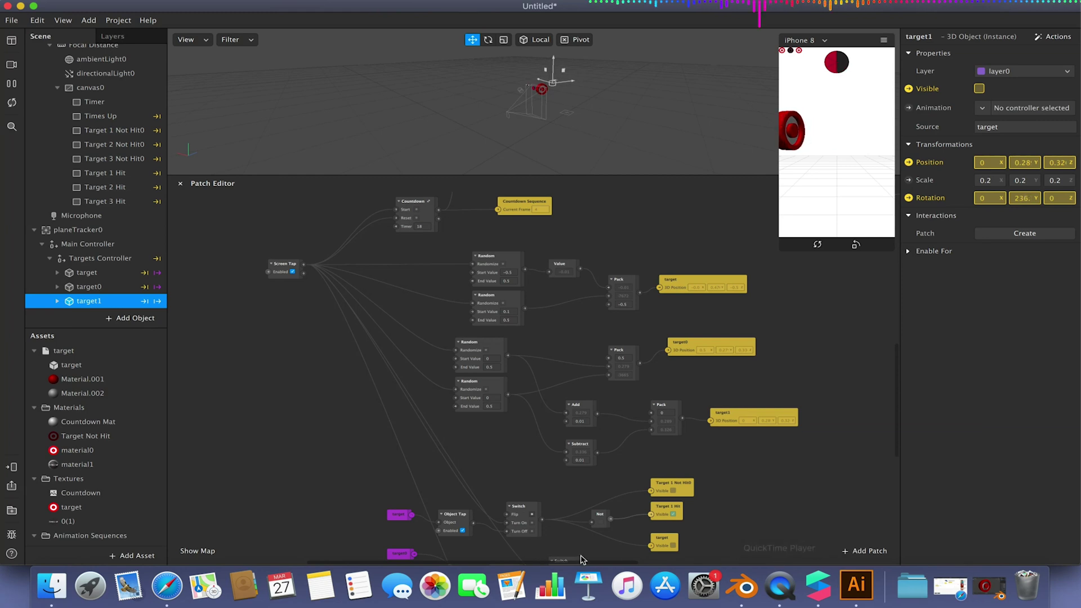
drag(595, 563, 535, 557)
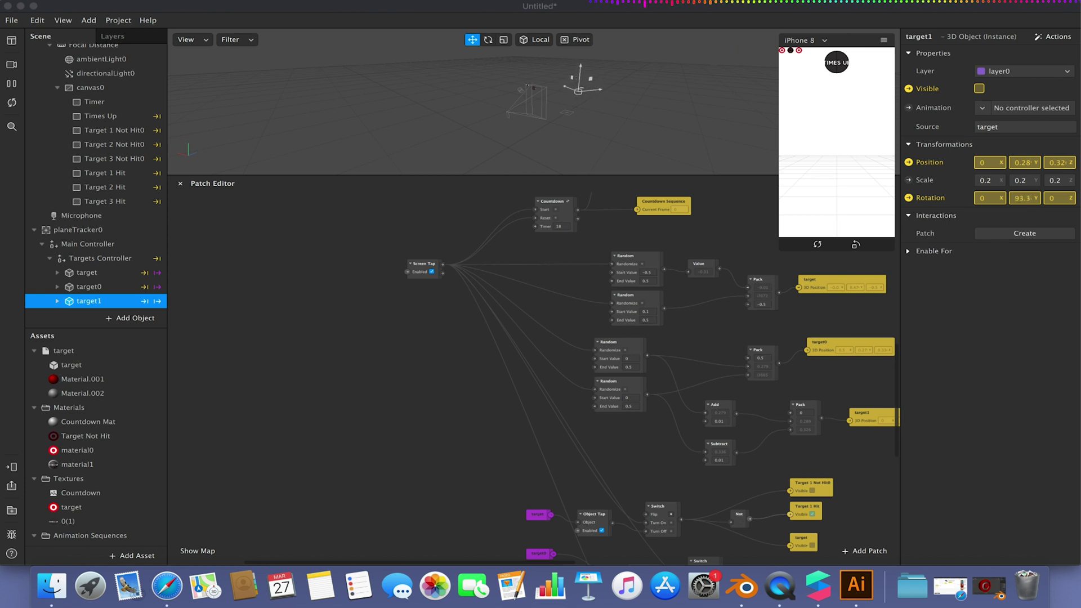
double_click(200, 268)
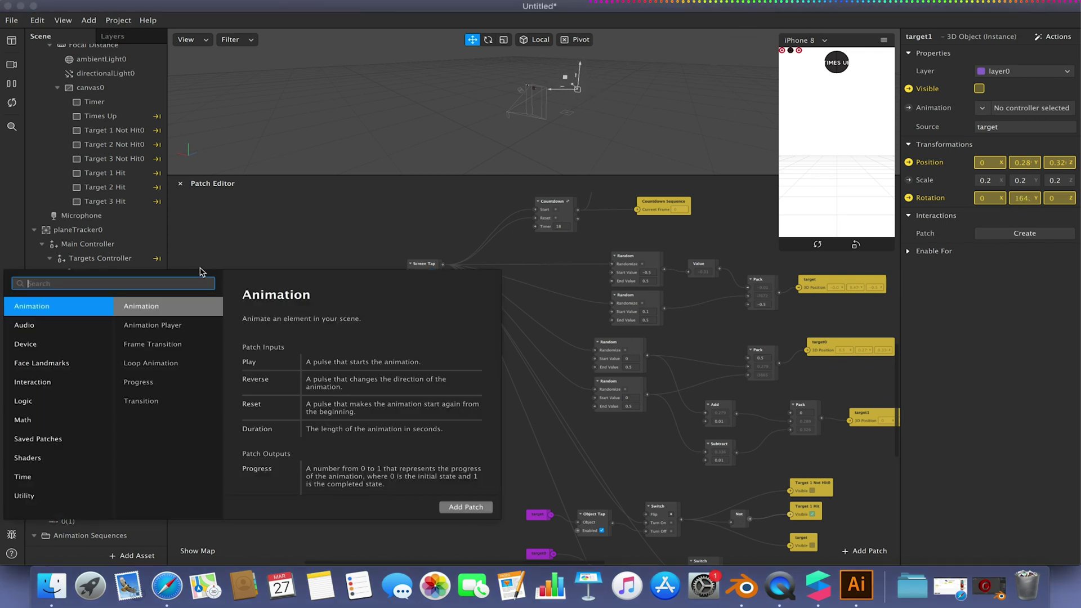
text(screen)
key(Return)
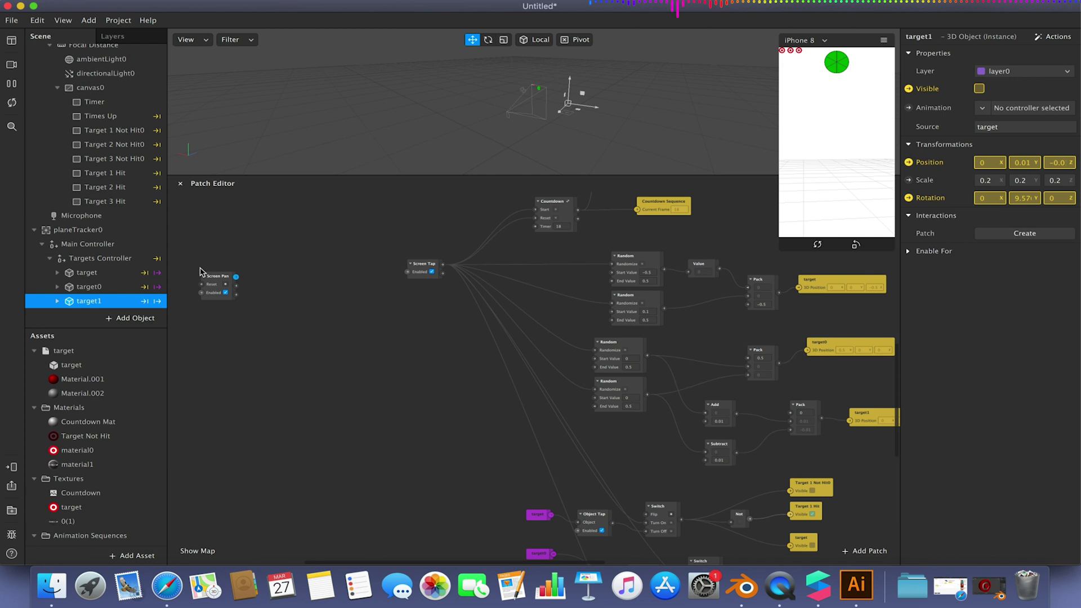
click(231, 280)
key(BackSpace)
Step: Add a second Screen Tap patch and place it in the empty space before the existing Screen Tap
click(263, 269)
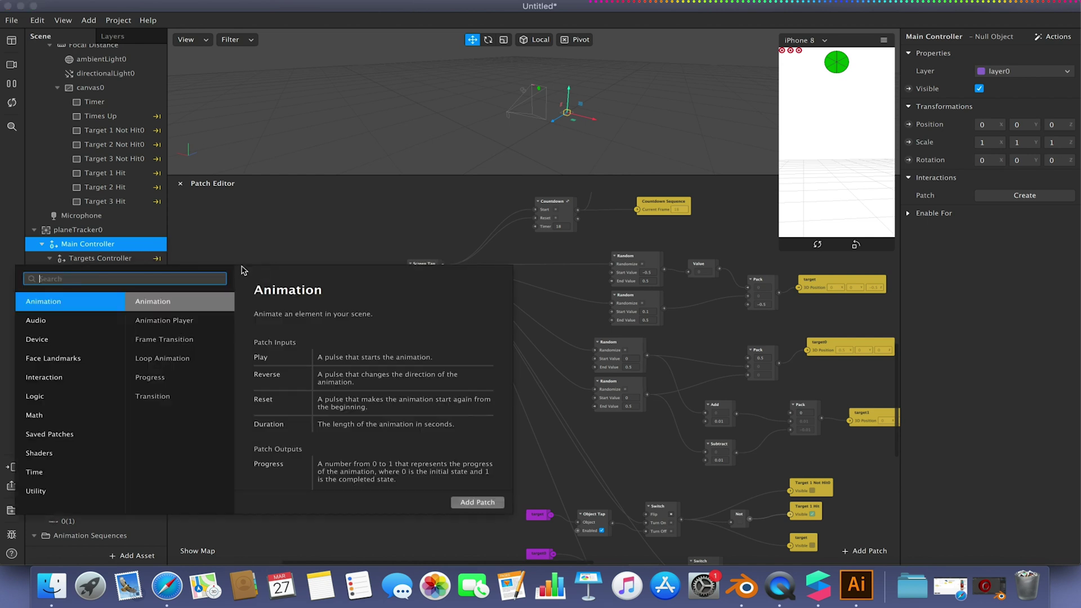
text(screen)
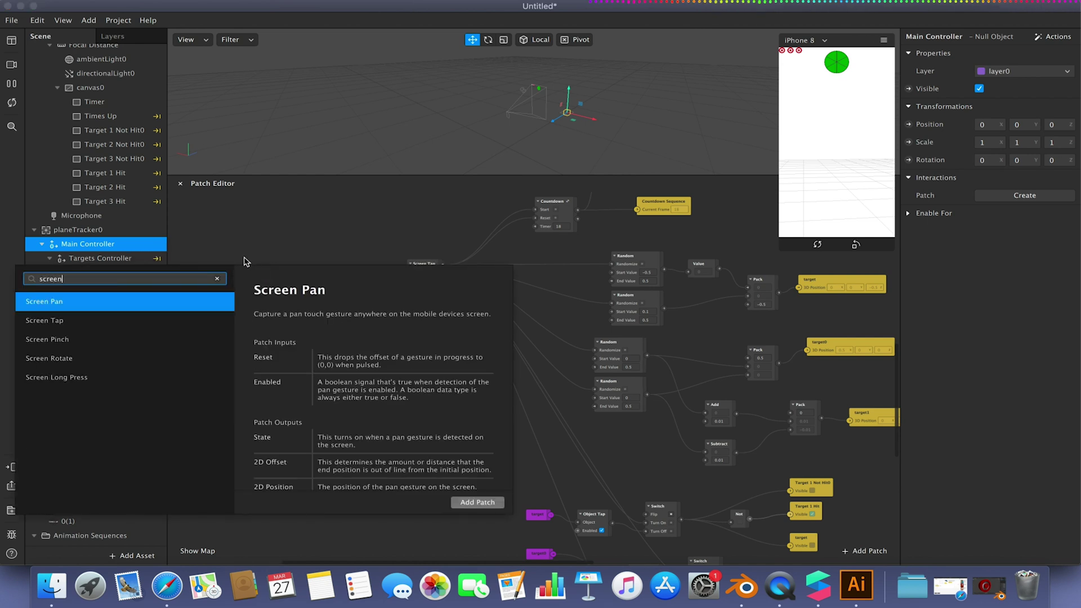
click(137, 324)
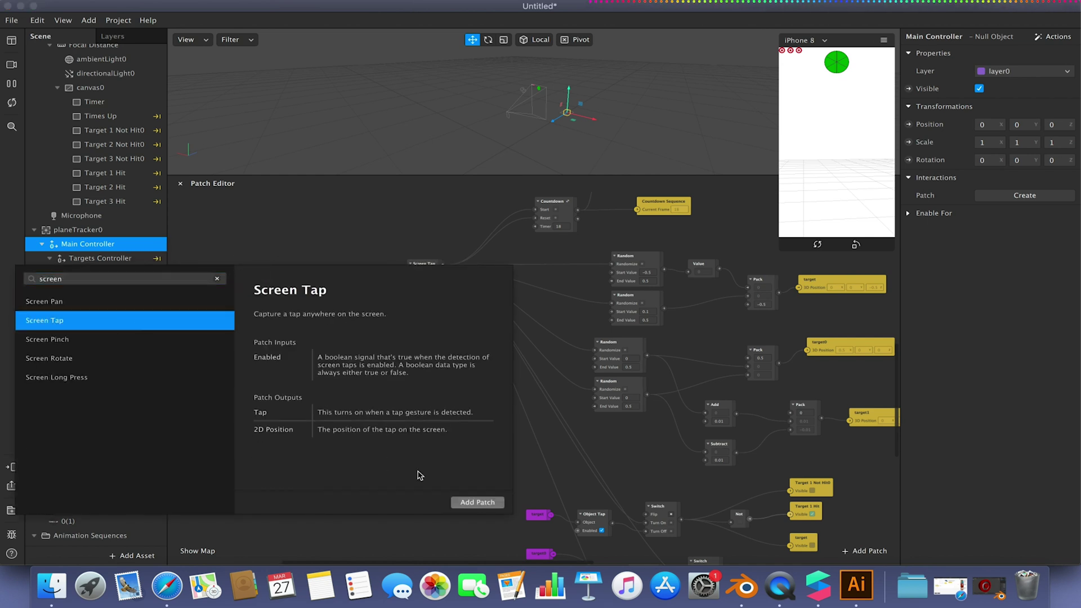
click(476, 502)
drag(281, 271, 224, 251)
Step: Add an Offset patch after the new Screen Tap and connect the Screen Tap's tap output to its Reset
click(290, 268)
double_click(292, 269)
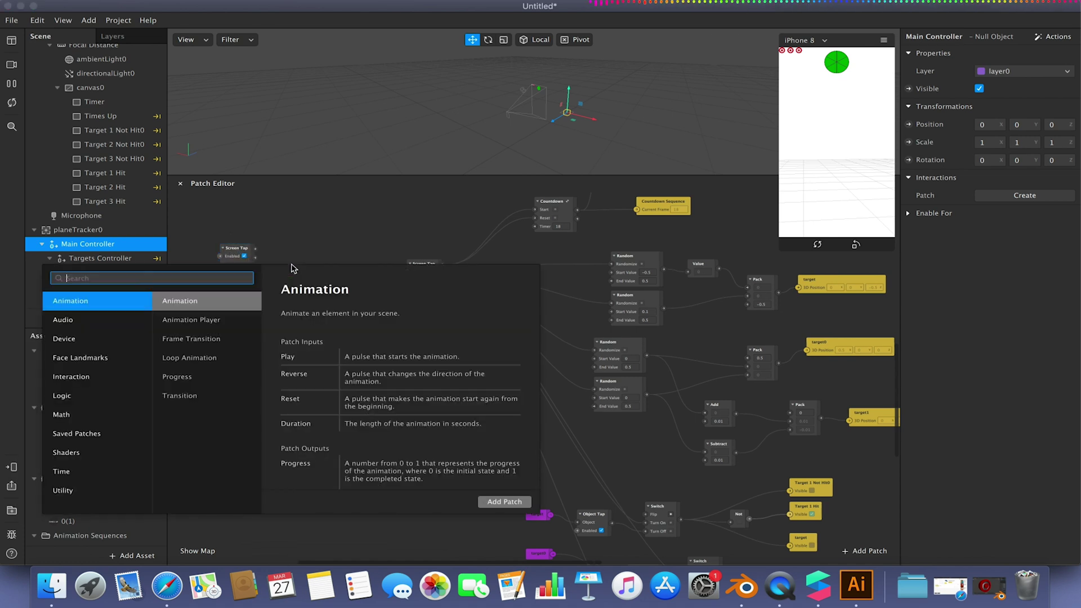
text(offse)
key(Return)
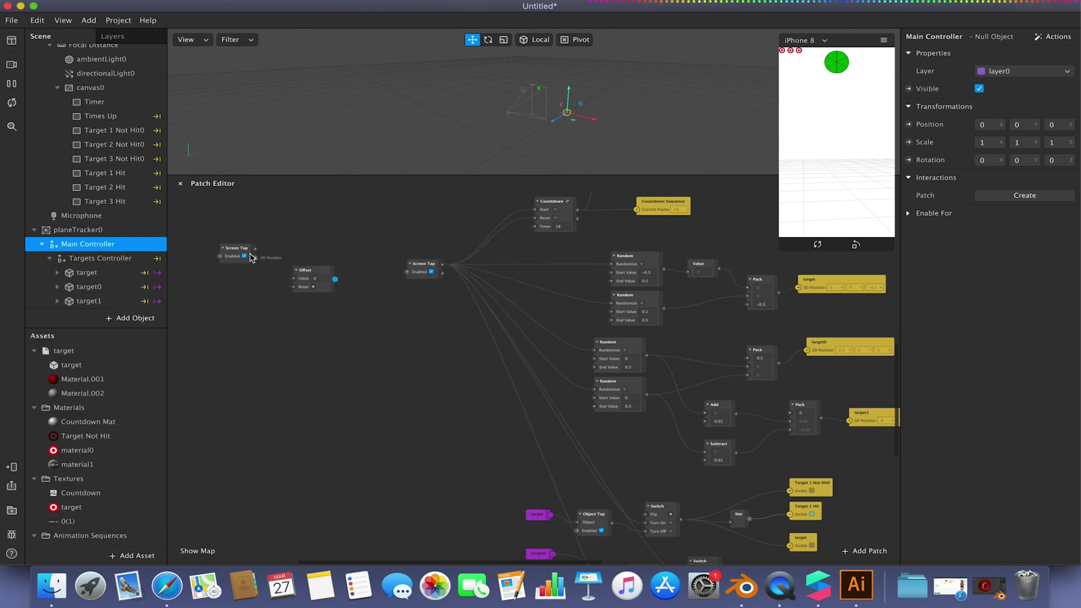
drag(255, 248, 293, 287)
Step: Add a Runtime patch below the new Screen Tap, connect its Time to the Offset's Value, and move both patches closer together
click(219, 314)
text(runtime)
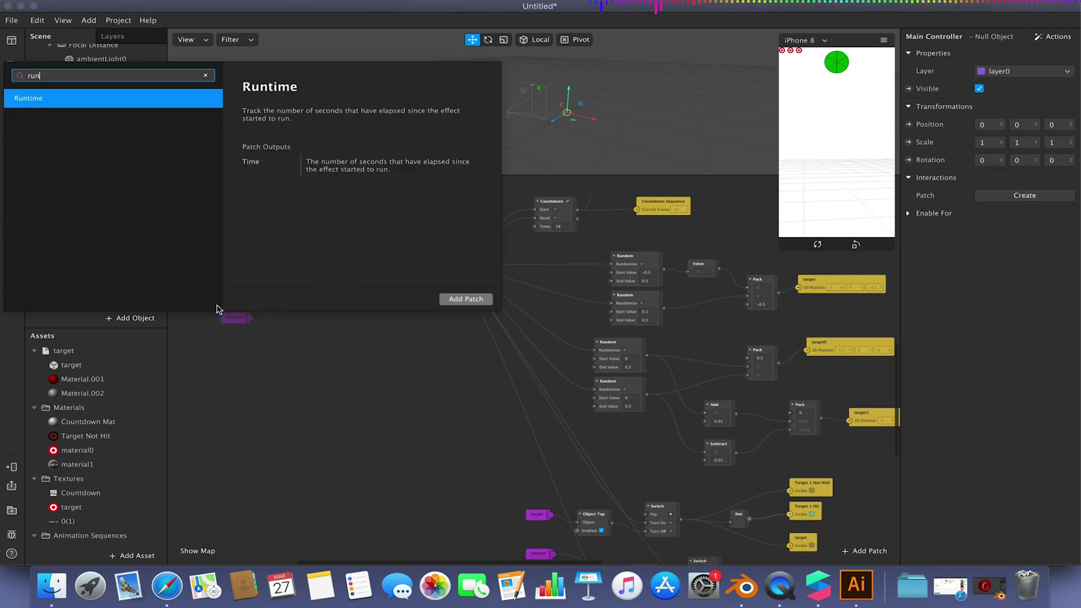
key(Return)
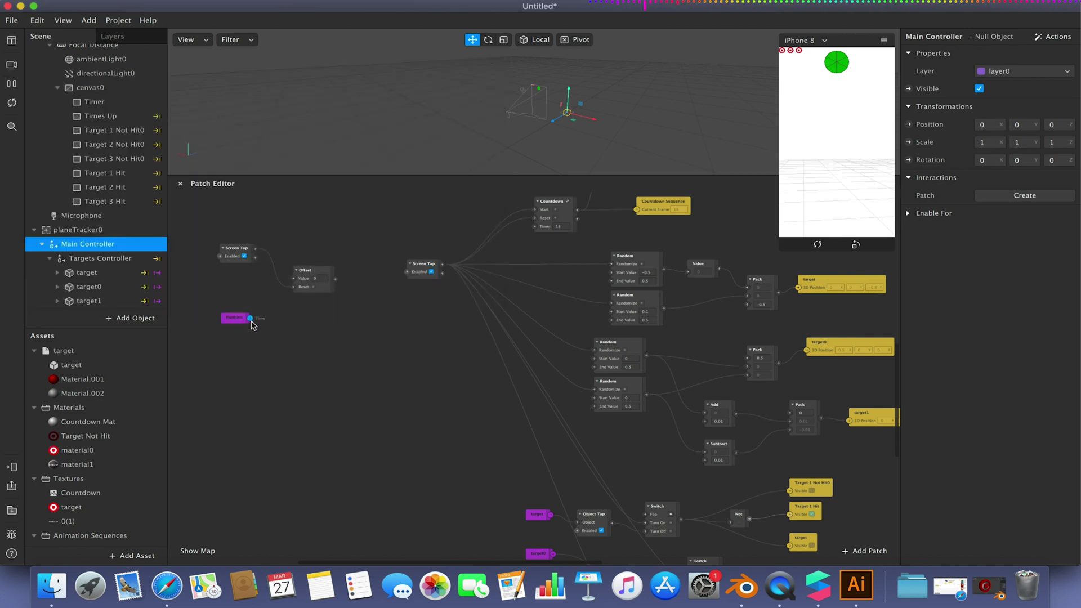
drag(250, 318, 293, 279)
drag(239, 319, 221, 296)
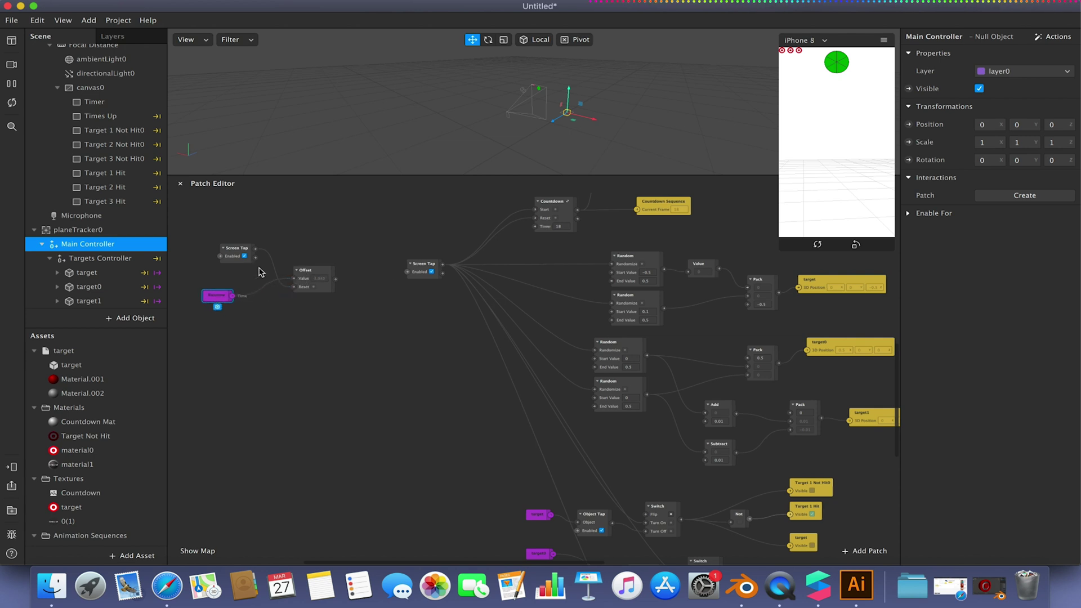
click(298, 273)
drag(299, 274, 284, 266)
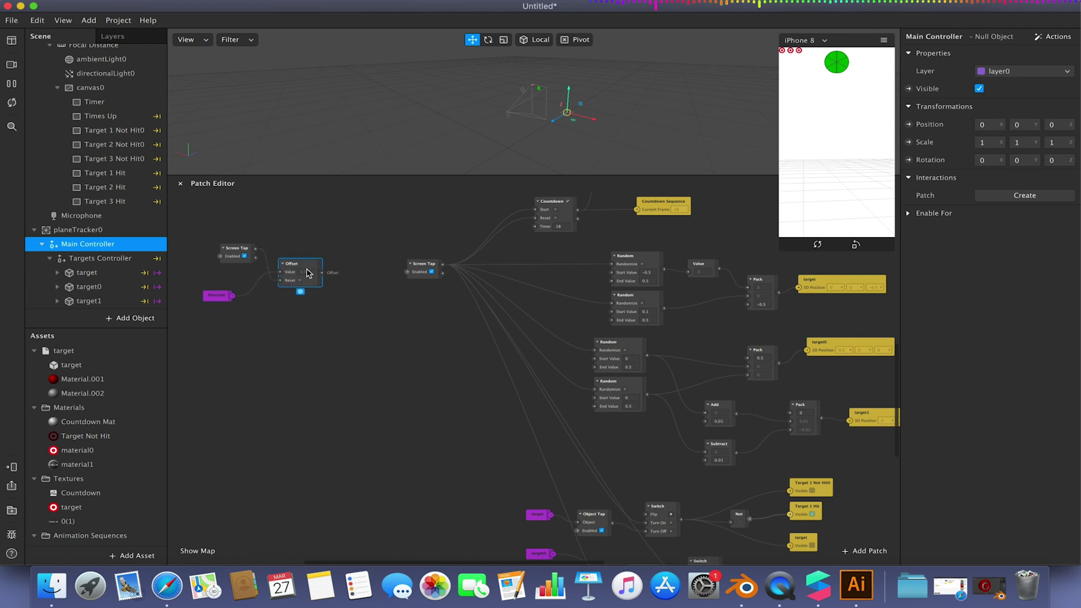
Step: Add a Less Than patch fed by the Offset output and set its second value to 0.5
right_click(350, 314)
text(less thban)
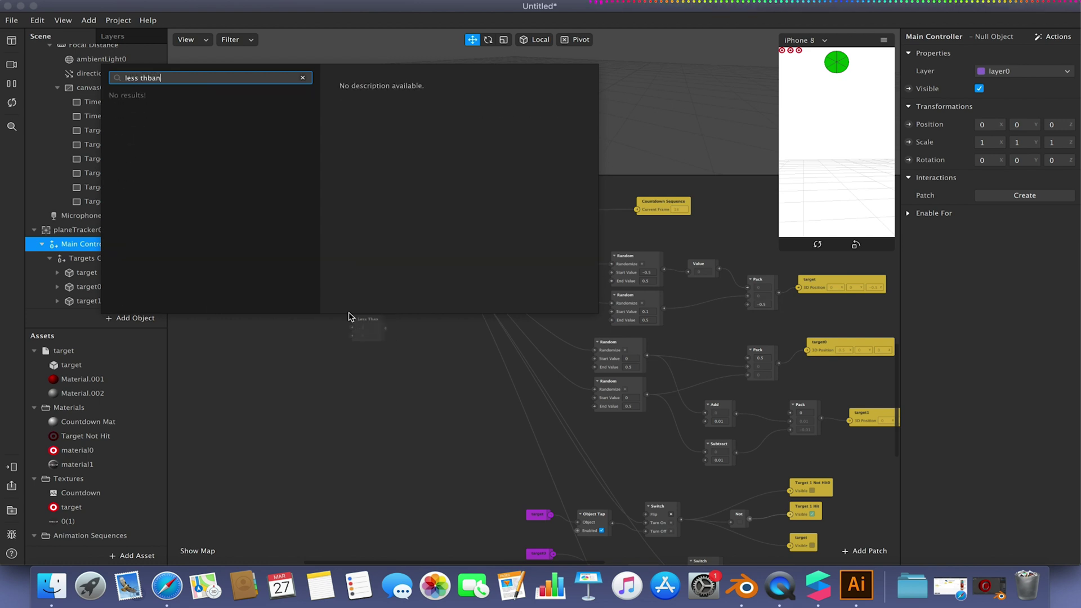
click(157, 77)
key(Escape)
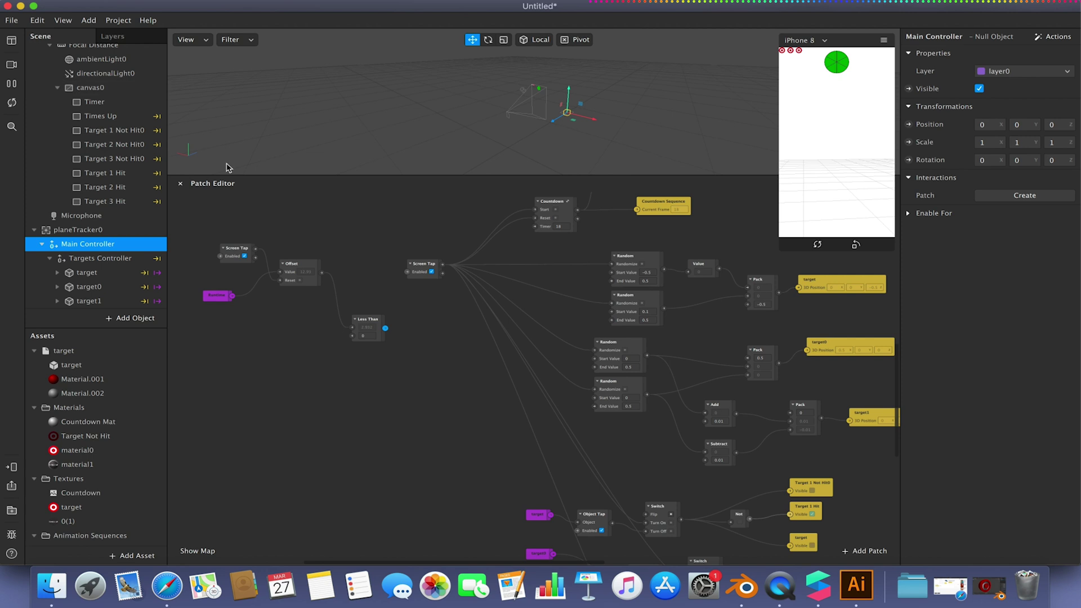
click(366, 336)
text(-0.5)
key(Return)
key(Return)
drag(385, 328, 402, 355)
text(pouls)
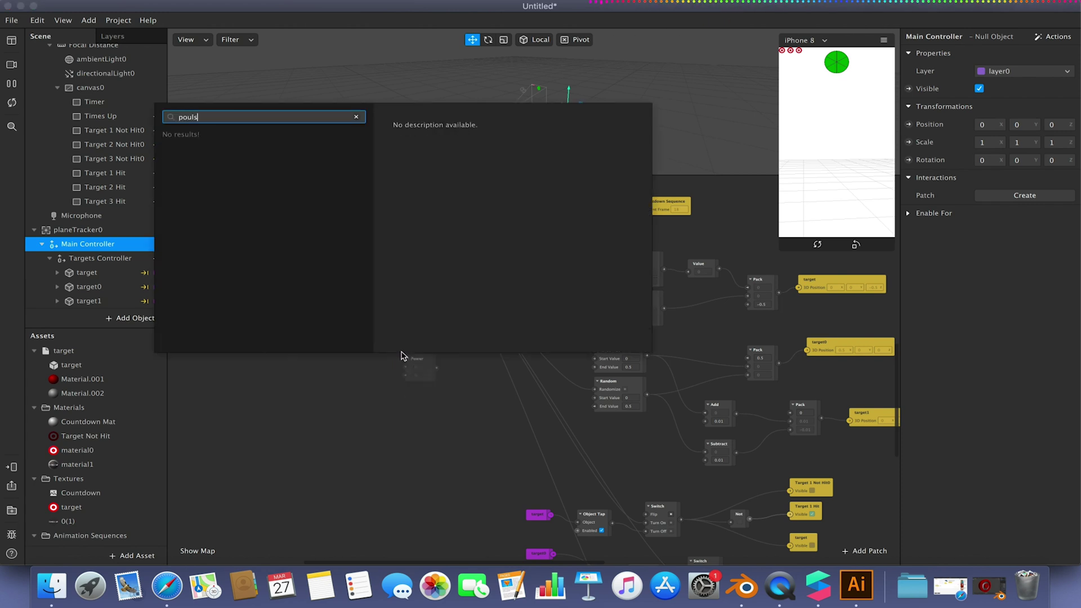
key(BackSpace)
key(BackSpace)
key(BackSpace)
text(valu)
key(Return)
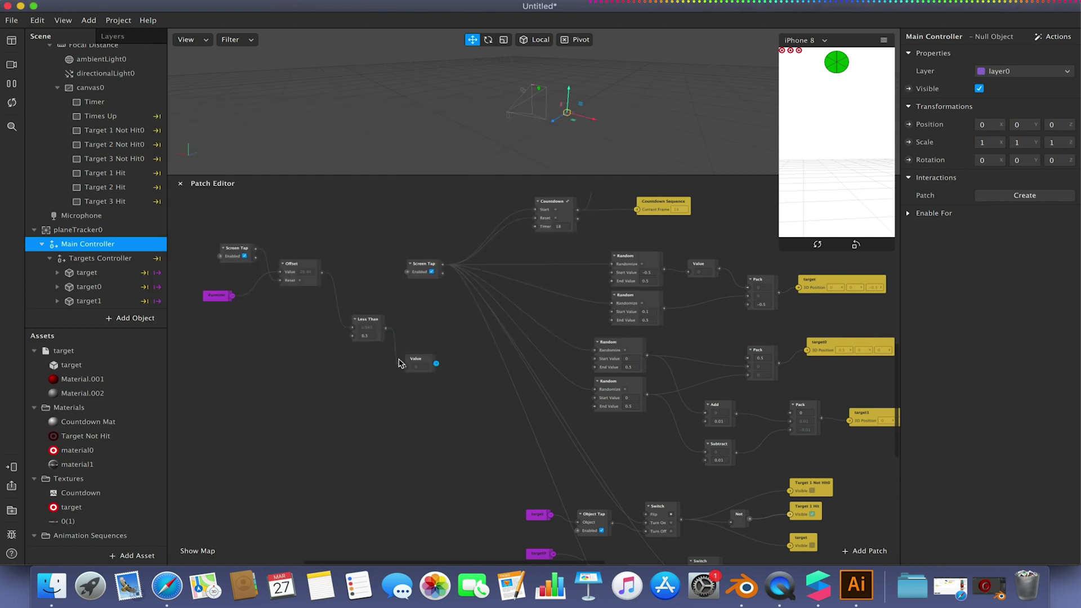
click(407, 362)
key(BackSpace)
Step: Add a Pulse patch, connect the Less Than output to its On / Off input, and shift both patches back toward the Offset
double_click(403, 353)
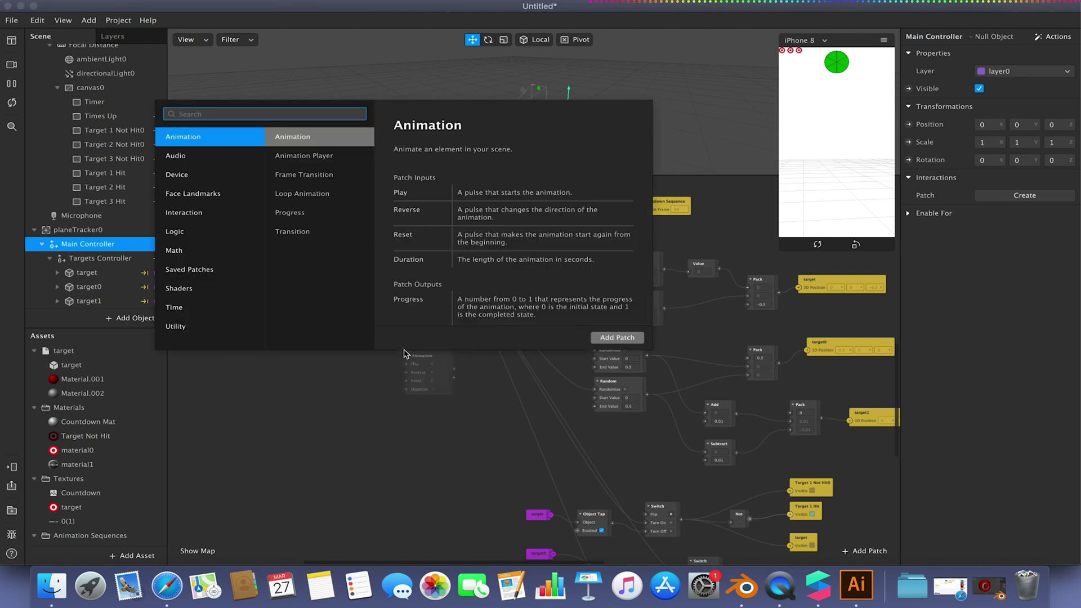
text(pulse)
key(Return)
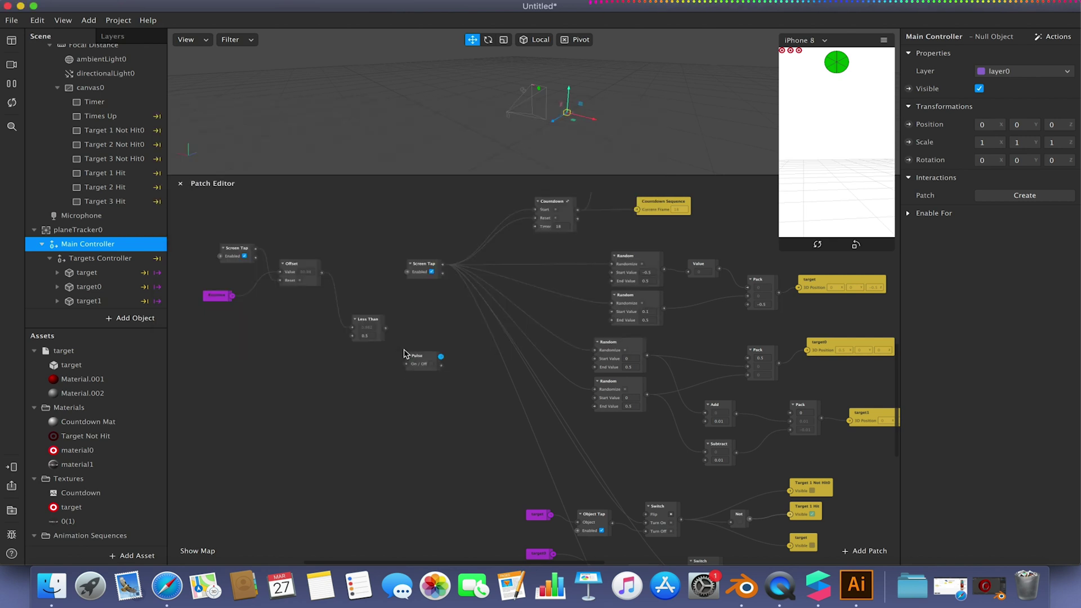
drag(385, 328, 406, 364)
drag(367, 325, 318, 333)
drag(416, 357, 381, 352)
Step: Add a Switch patch after the Pulse and connect the two Pulse outputs to its Turn On and Turn Off
double_click(428, 388)
text(switch)
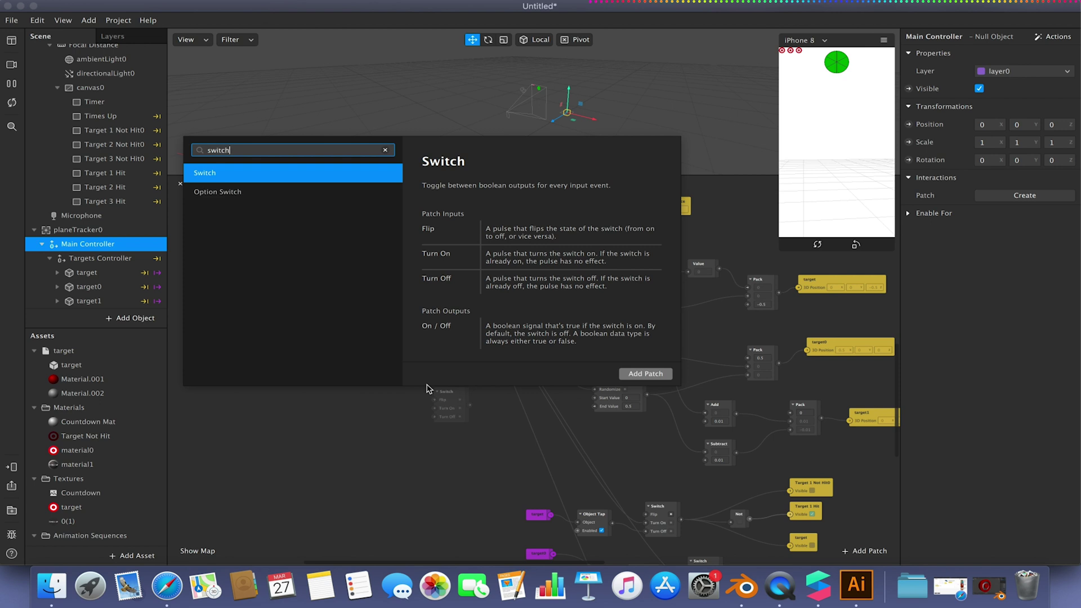
key(Return)
drag(408, 351, 438, 363)
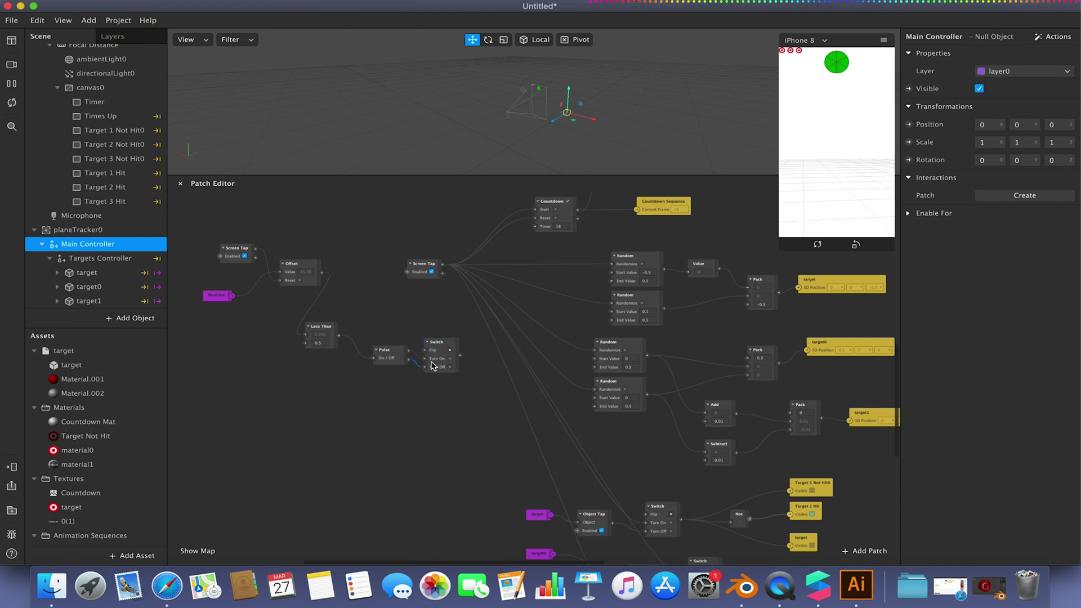
Step: Place the new Switch just before the original Screen Tap and connect its output to that Screen Tap's Enabled input
scroll(414, 315, up, 5)
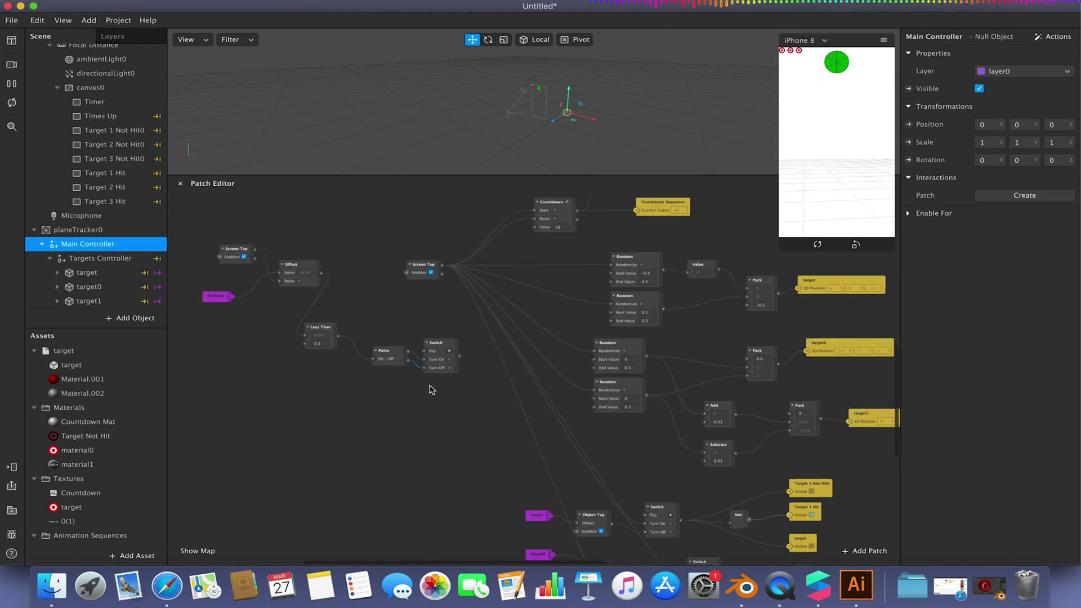
scroll(398, 406, up, 4)
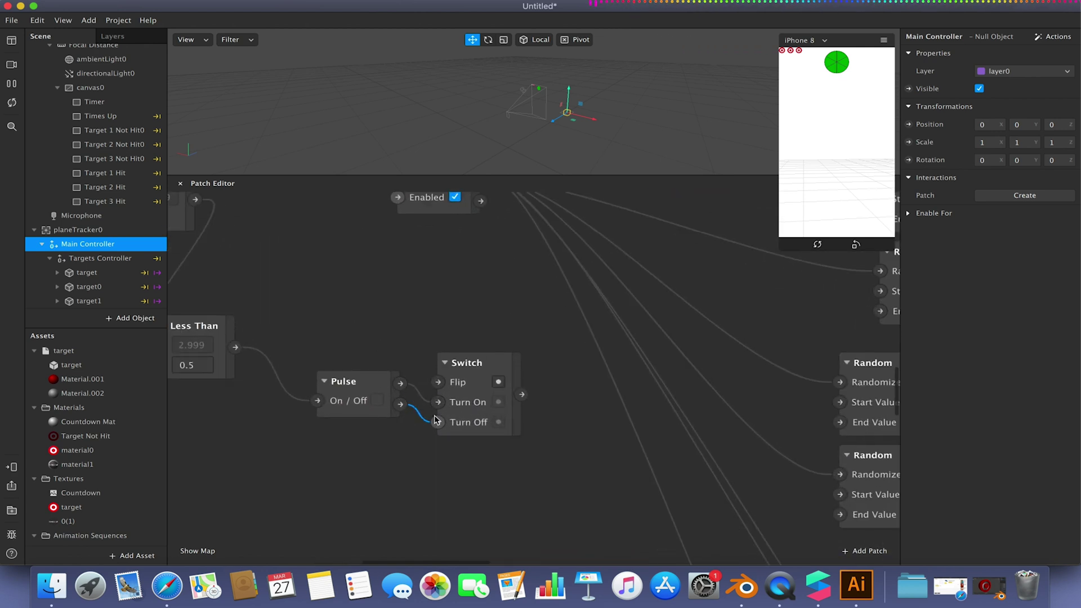
scroll(497, 429, up, 3)
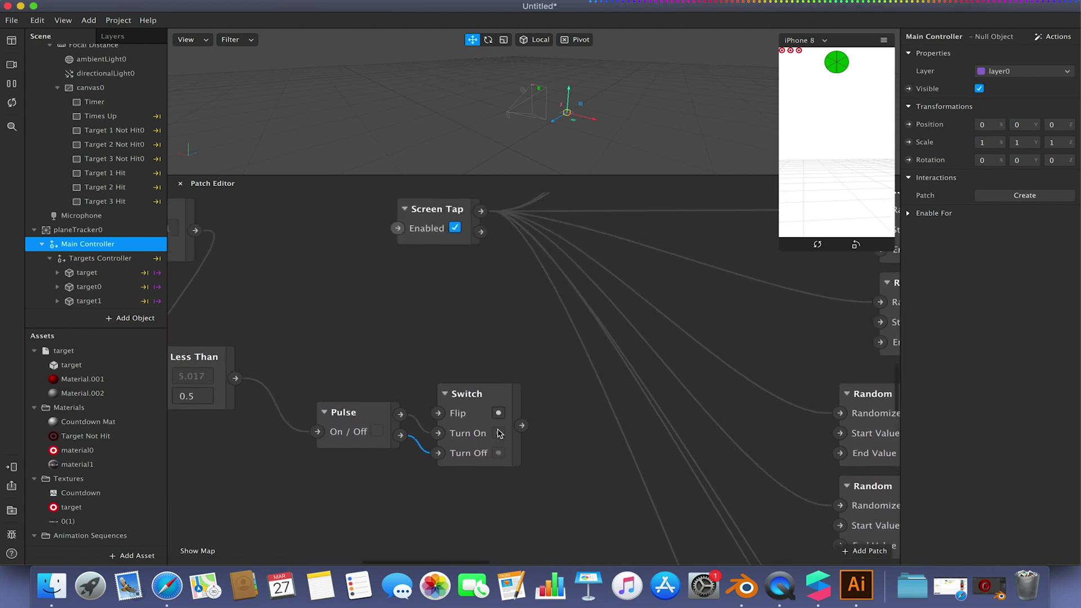
scroll(498, 430, up, 2)
drag(497, 443, 398, 278)
Step: Tap the simulated phone screen to test how the game starts and how the targets respond to being shot
click(857, 164)
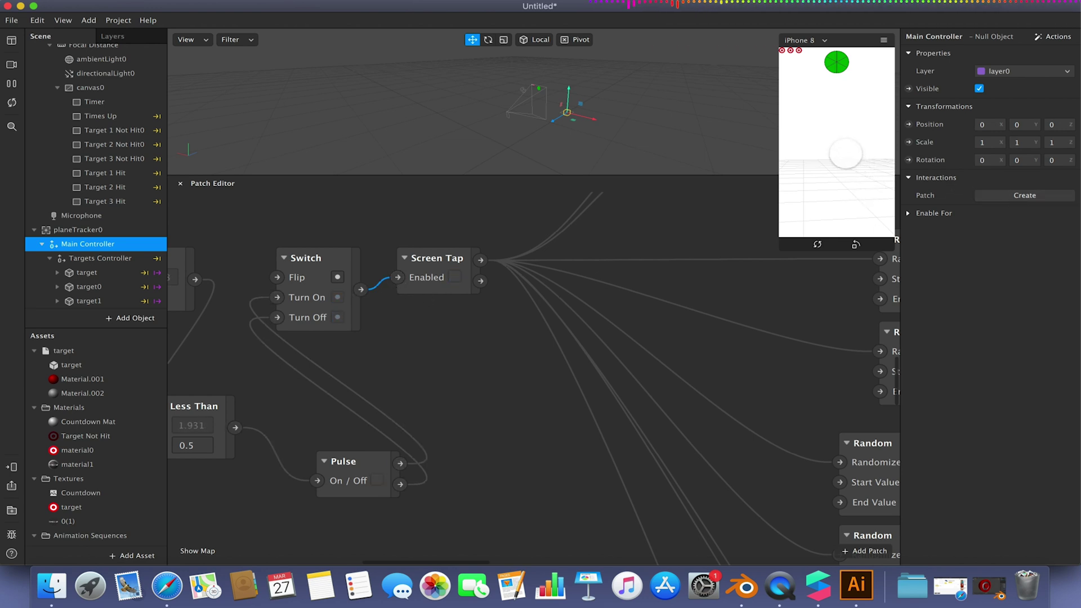
click(833, 163)
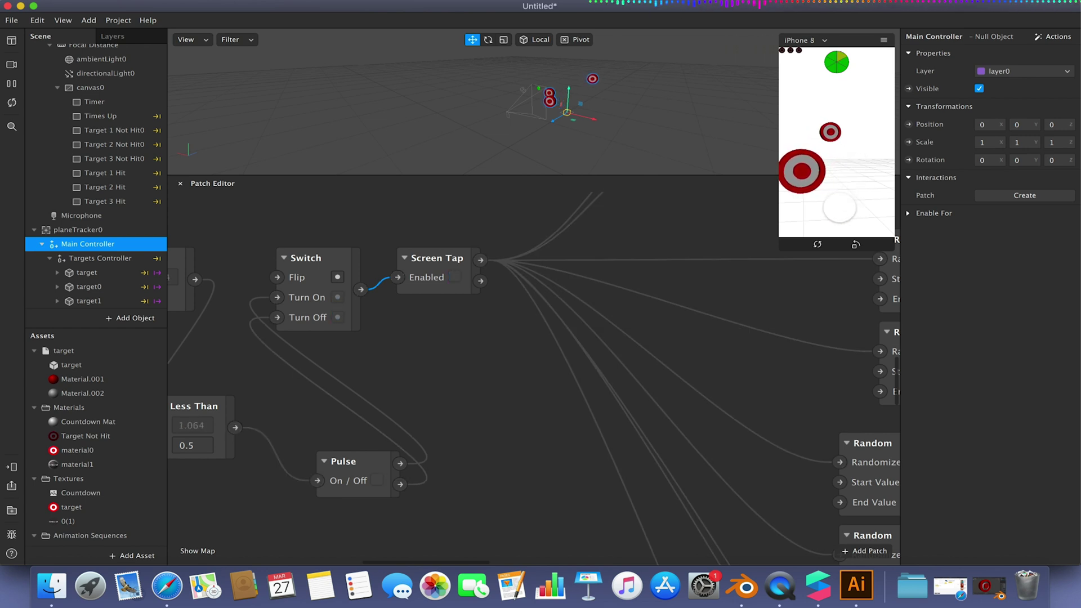
click(840, 155)
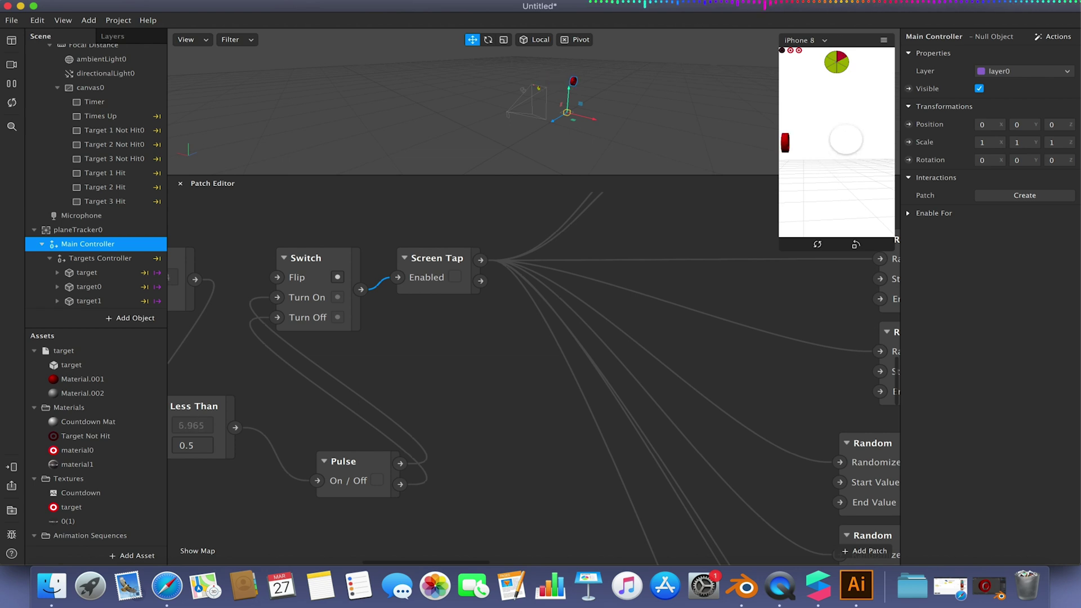
click(819, 145)
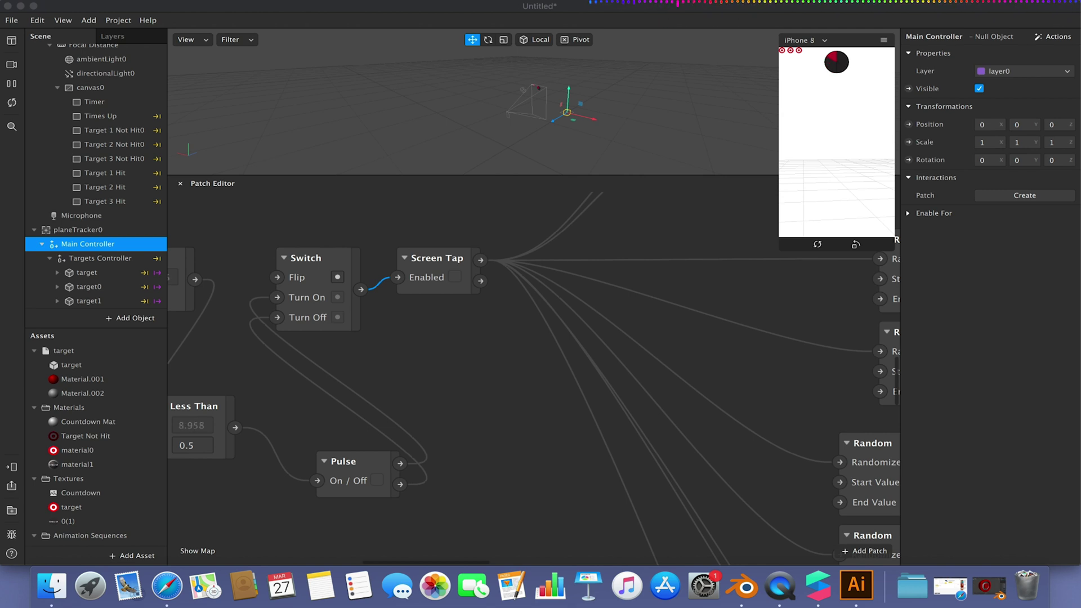
Step: Create a producer patch for planeTracker0 and place the resulting patch group in the empty area above the Screen Tap chain
click(502, 425)
scroll(503, 427, down, 3)
scroll(502, 426, down, 5)
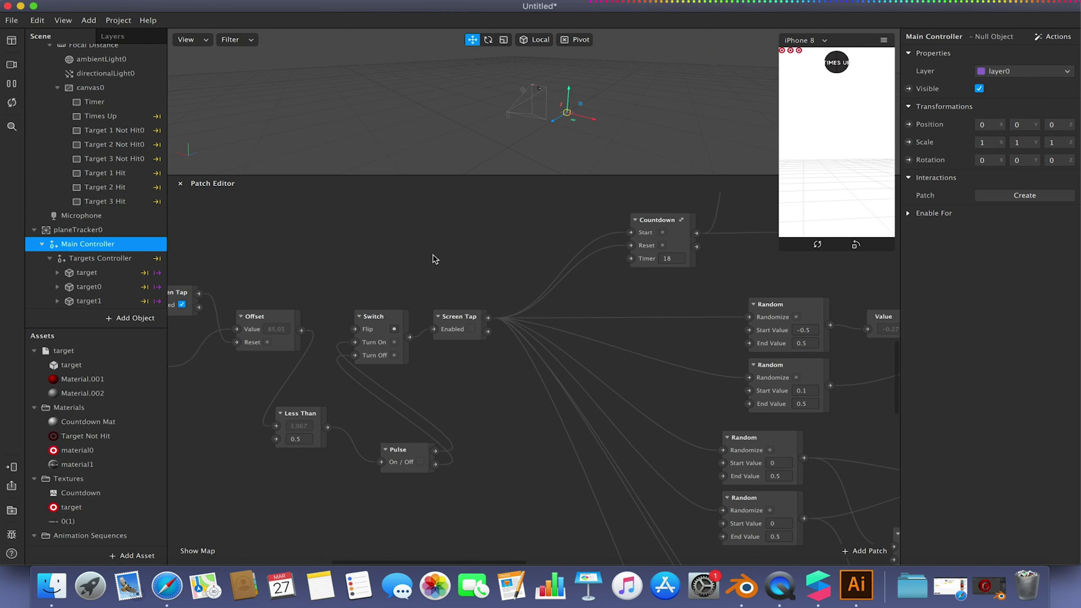
drag(449, 250, 568, 489)
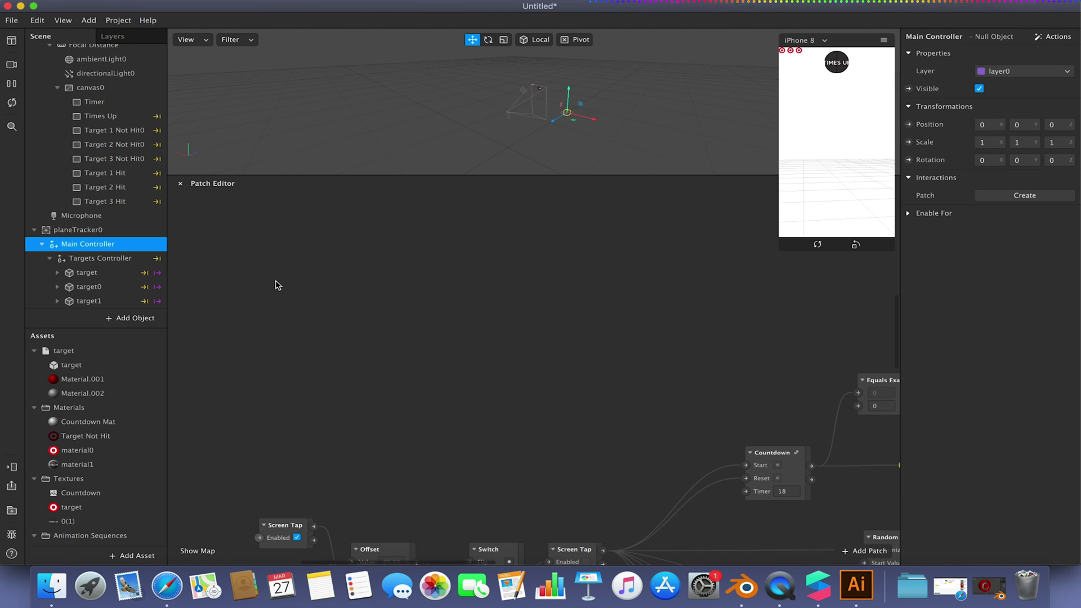
click(111, 232)
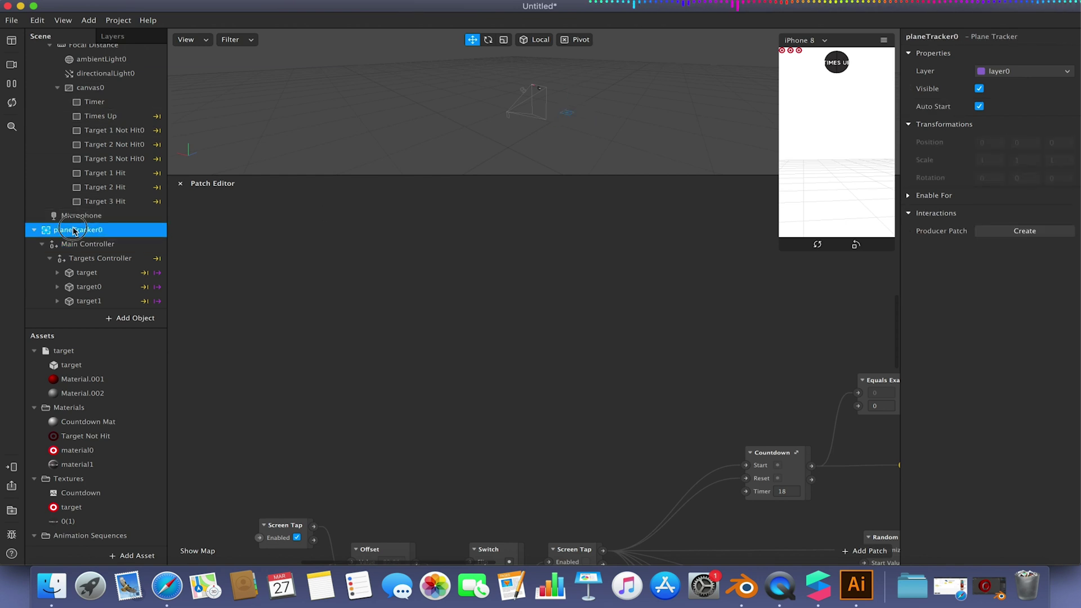
drag(112, 235, 79, 231)
click(995, 234)
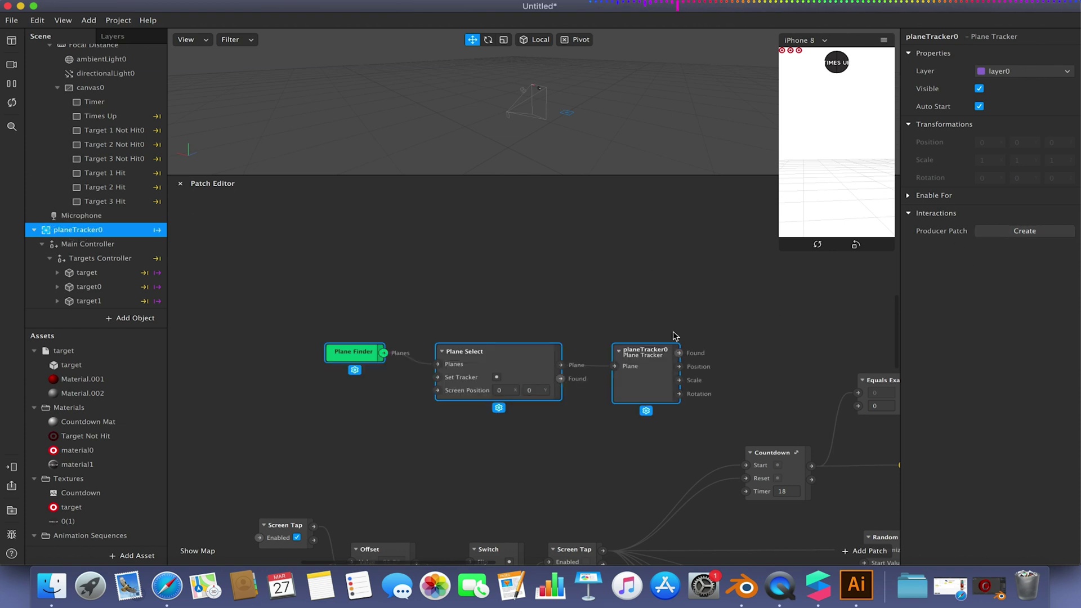
drag(529, 358, 417, 278)
click(519, 363)
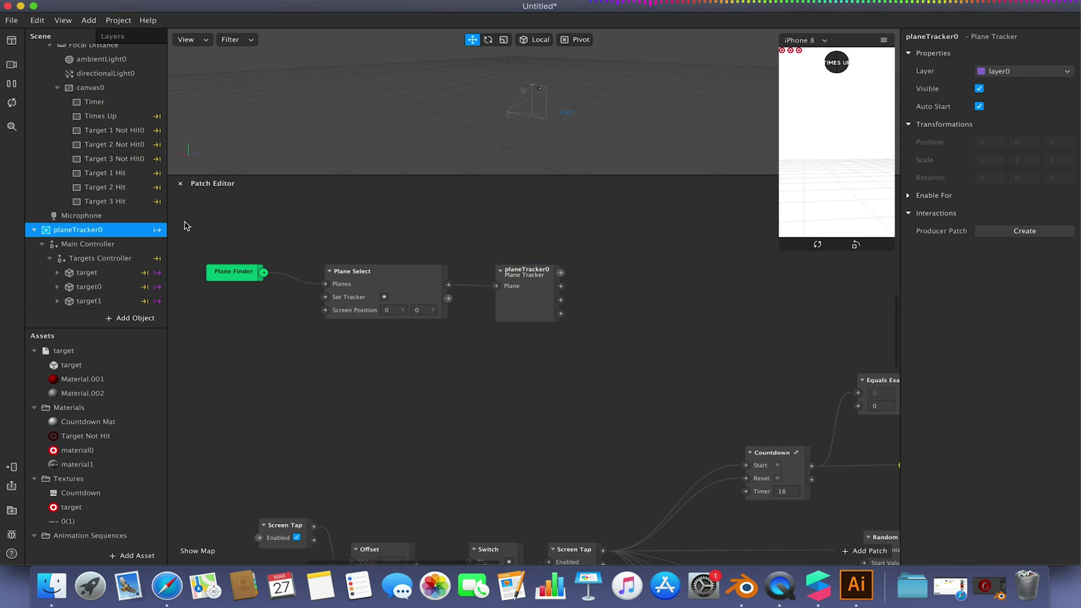
Step: Create a Visible patch for Main Controller, place it after planeTracker0, and connect planeTracker0's Found output to it
click(99, 246)
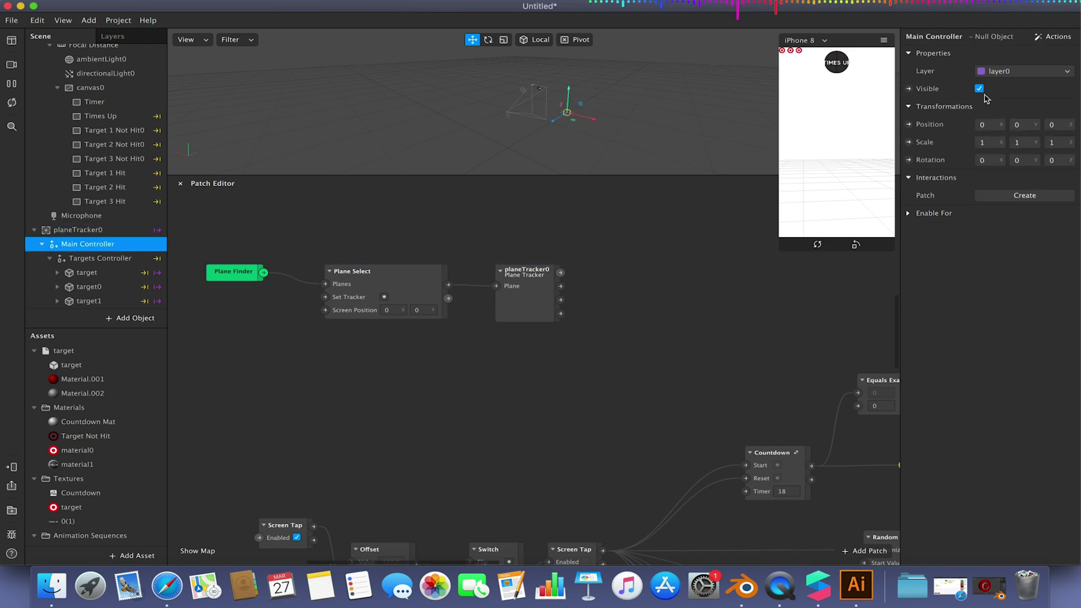
click(908, 88)
drag(559, 386, 689, 258)
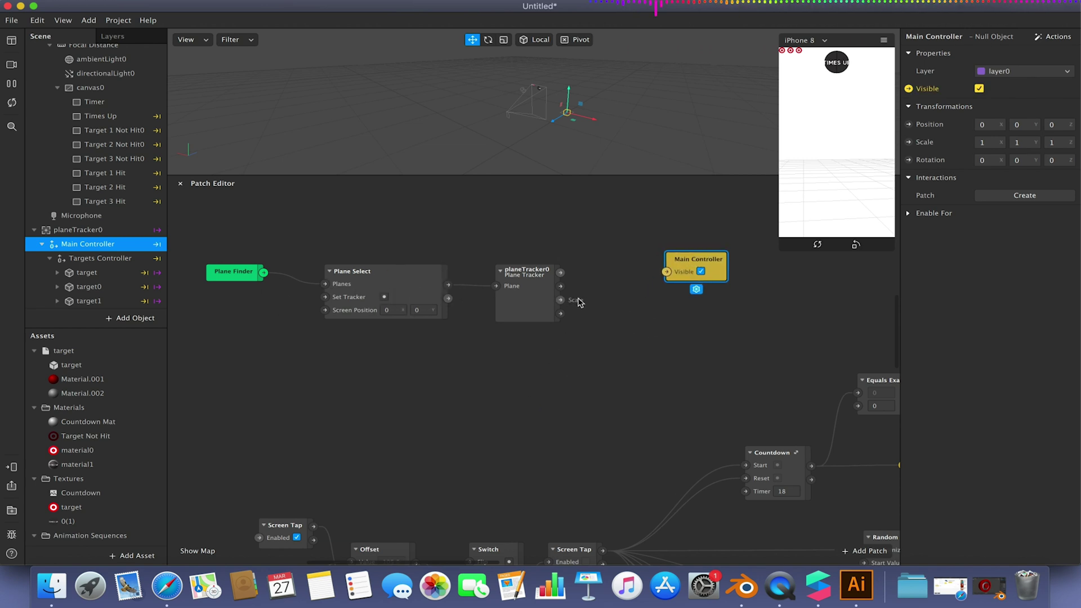
click(512, 304)
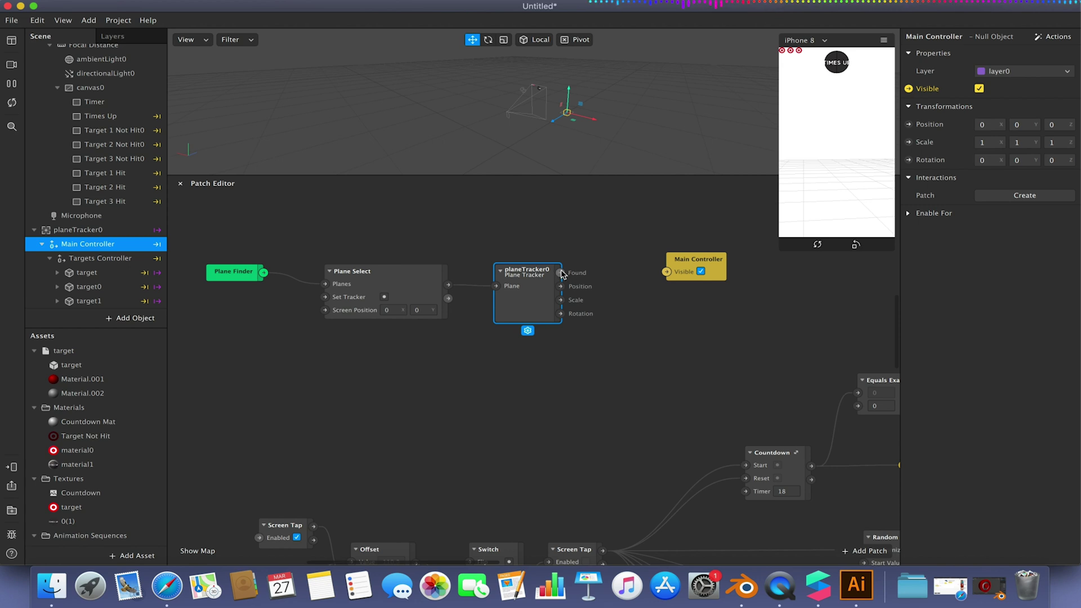
drag(562, 272, 666, 271)
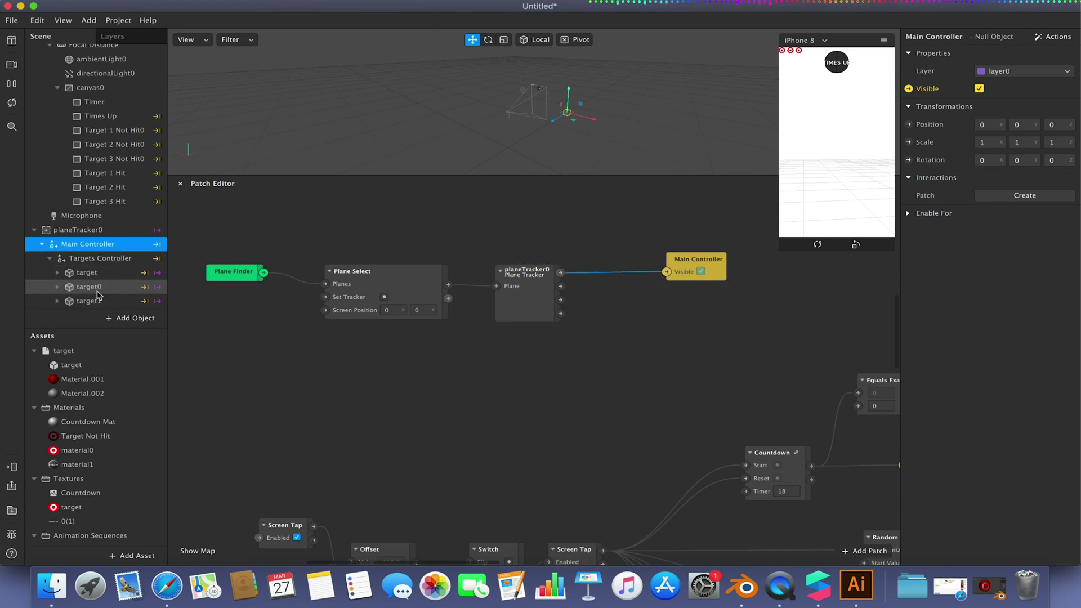
Step: Compare the Visible property of Targets Controller with that of Main Controller
click(99, 258)
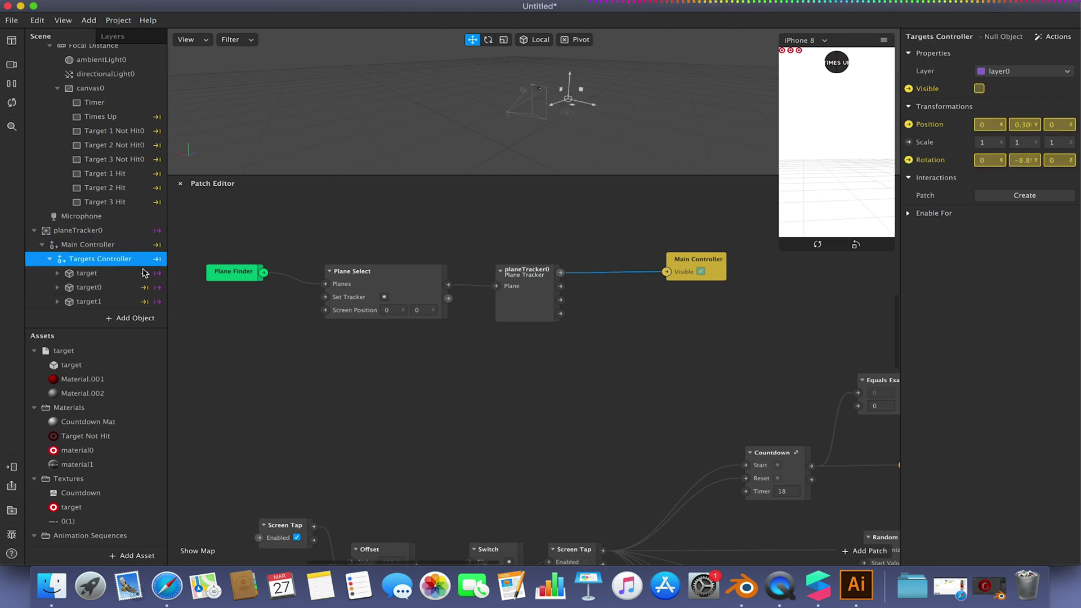
click(93, 245)
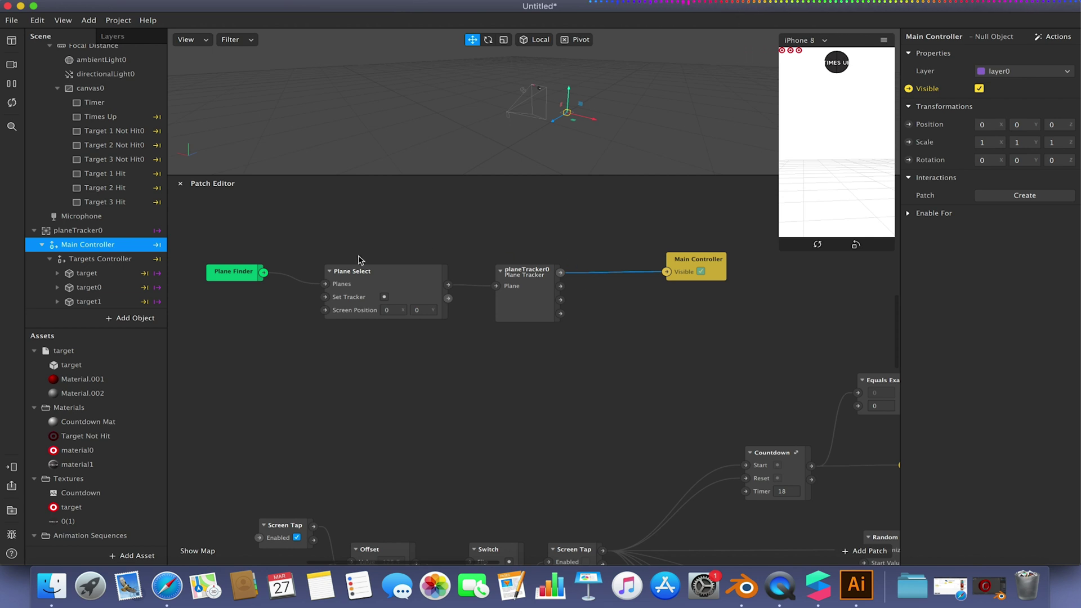
click(475, 365)
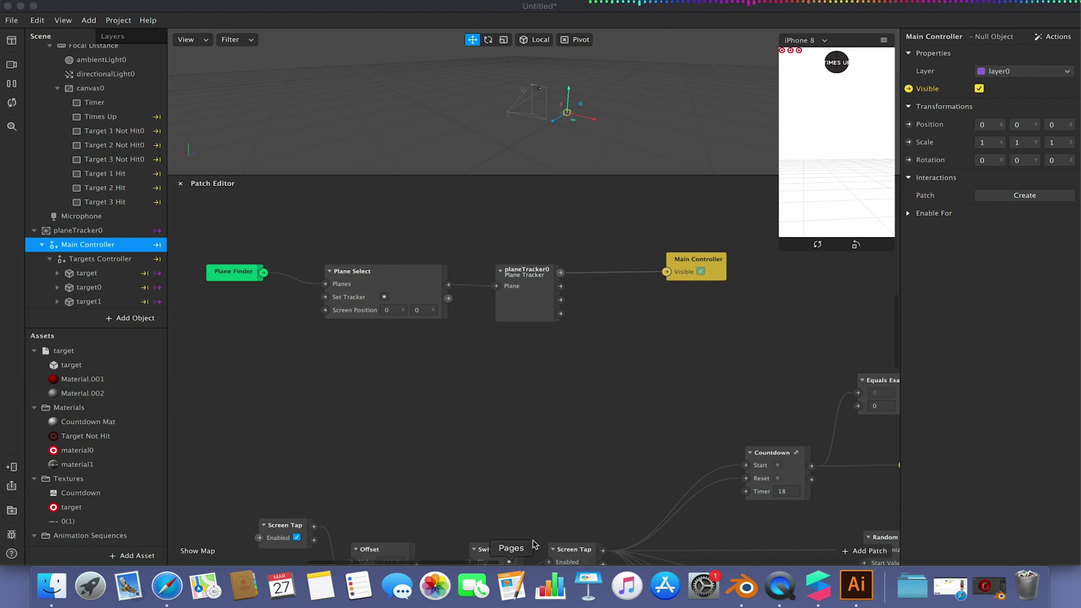
click(505, 472)
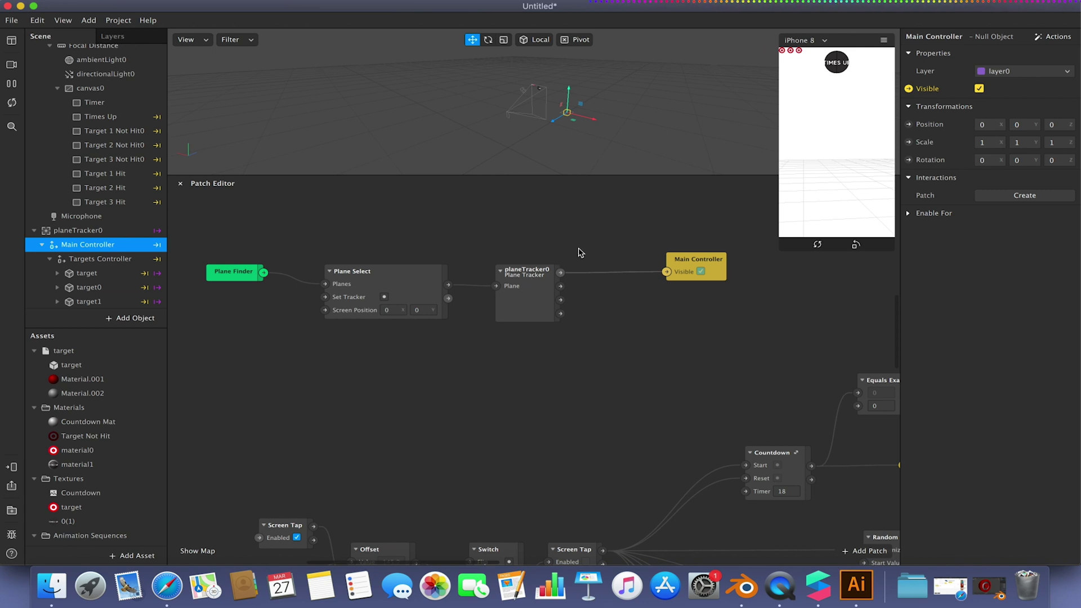
Step: Enlarge the 3D viewport above the Patch Editor and review the Countdown, Times Up and Targets Controller patches
drag(551, 180, 529, 267)
scroll(679, 461, right, 10)
scroll(679, 460, down, 4)
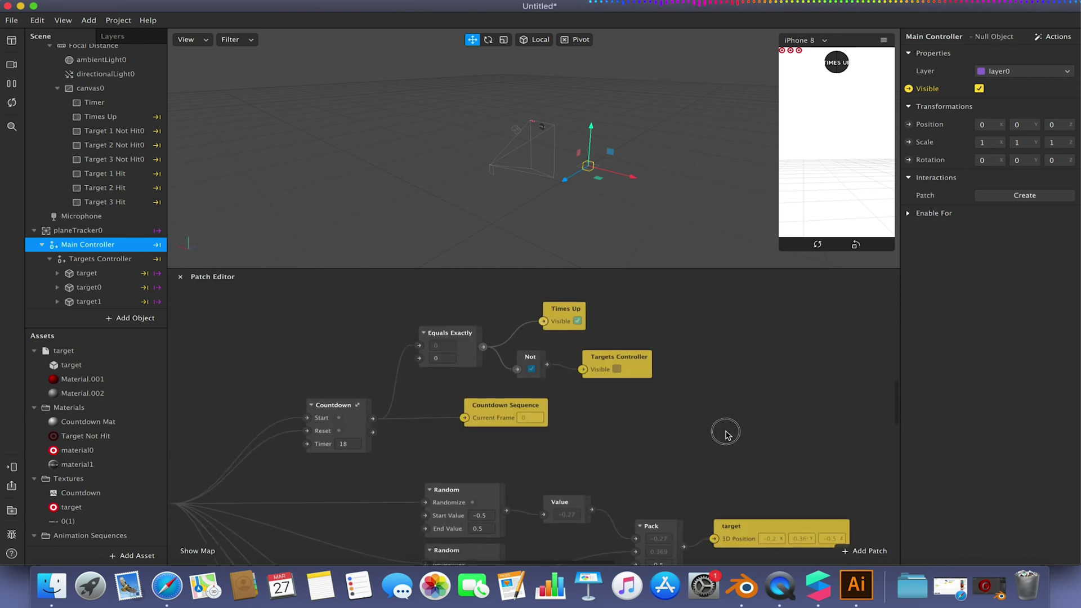
Step: Review the target tap-and-visibility patch chains and the Random start and end values that feed the three target positions
scroll(625, 442, down, 10)
scroll(536, 456, left, 3)
scroll(562, 330, down, 8)
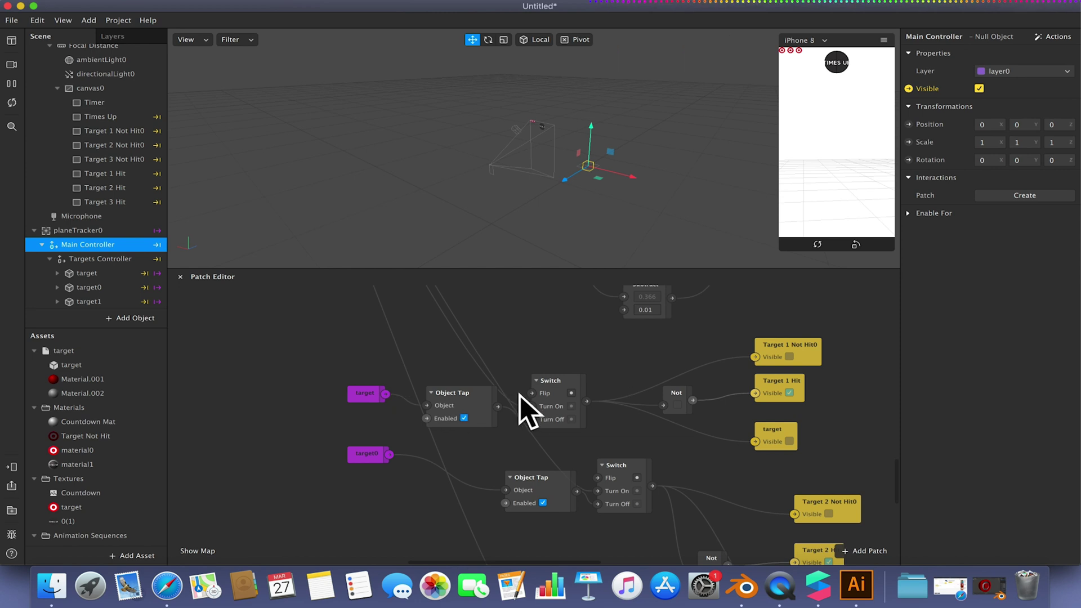
scroll(410, 442, up, 8)
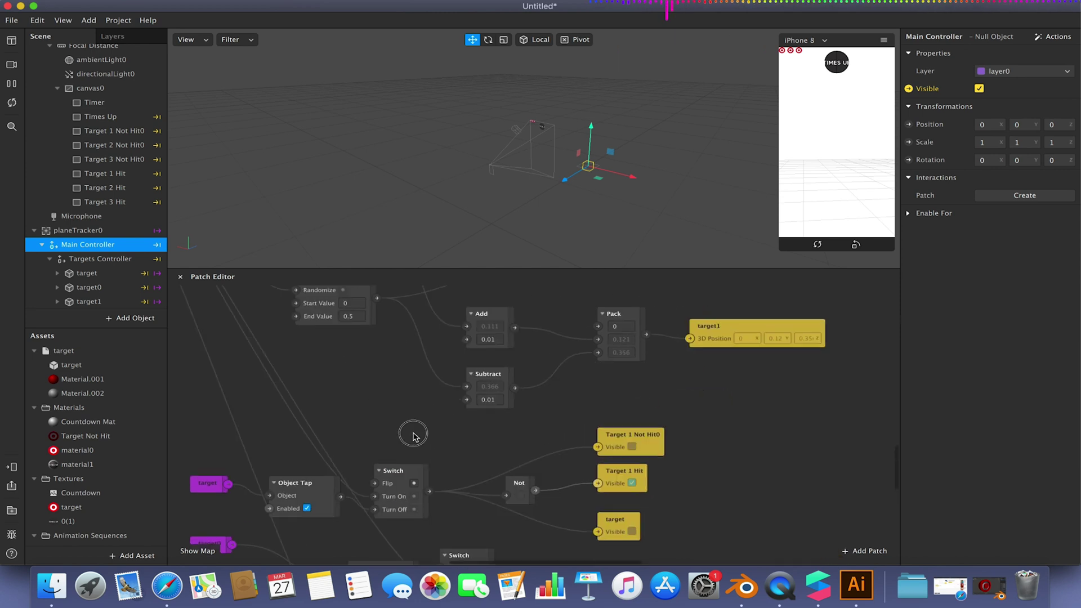
scroll(355, 514, right, 4)
scroll(655, 392, up, 4)
scroll(656, 392, left, 2)
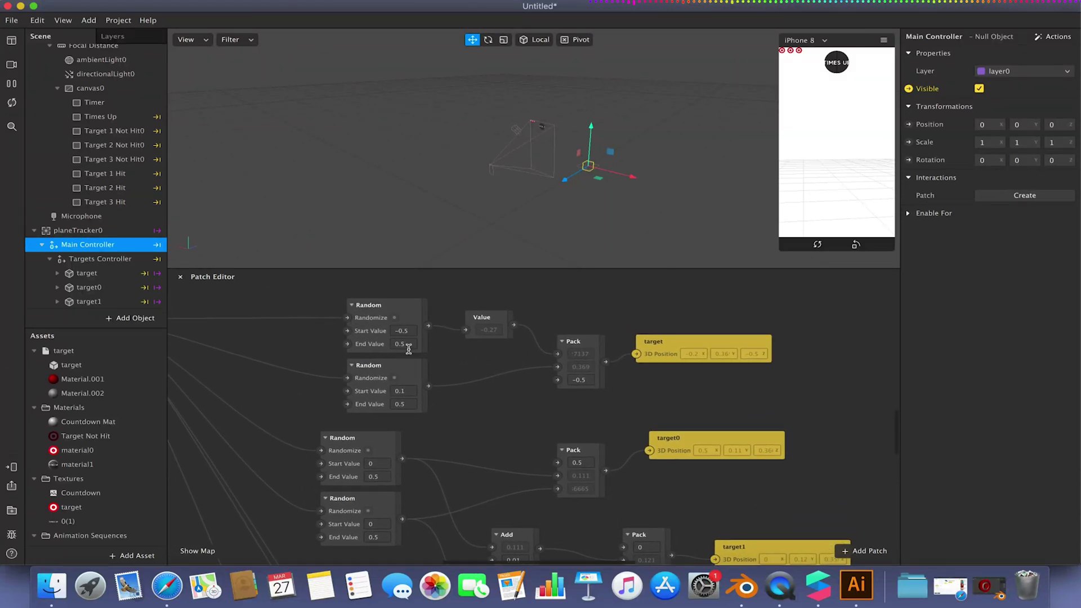
scroll(518, 446, down, 5)
scroll(518, 446, left, 1)
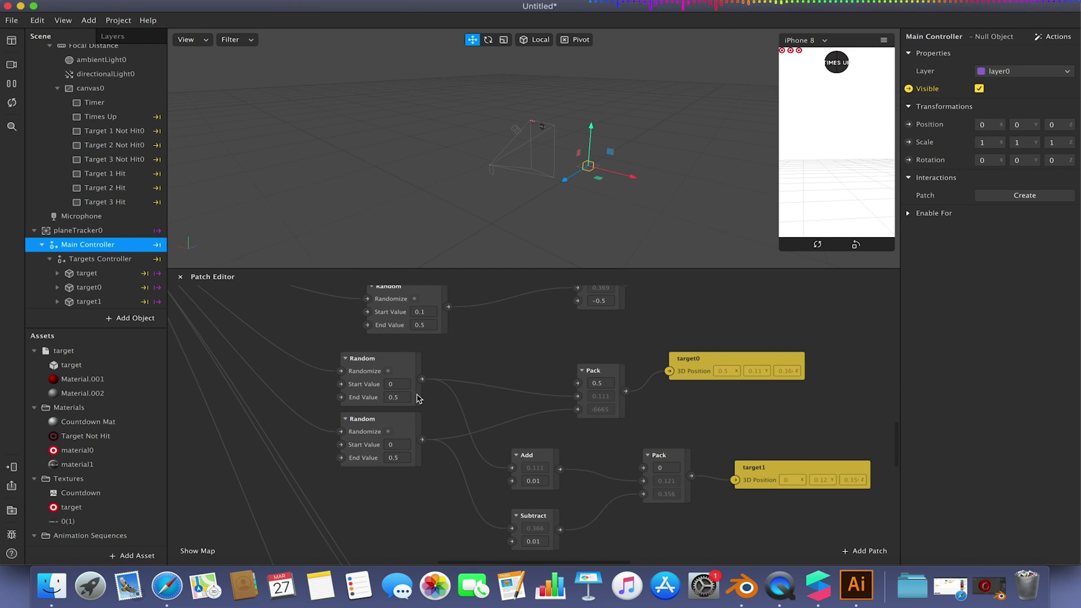
scroll(455, 406, down, 3)
scroll(461, 414, up, 3)
scroll(505, 500, down, 3)
scroll(508, 498, down, 2)
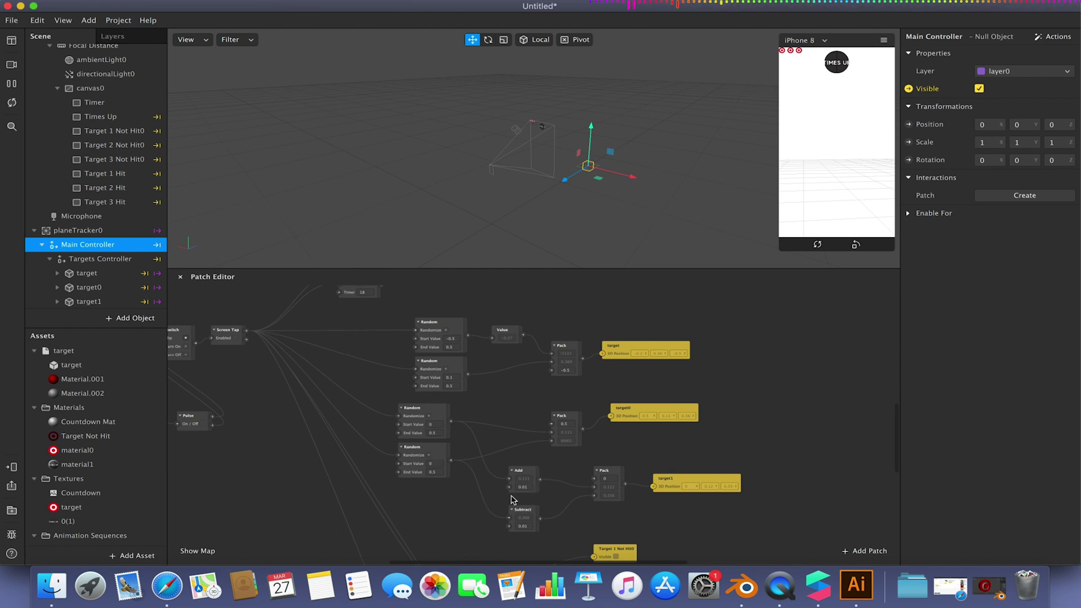
Step: Open the Countdown patch group to edit the patches inside it
drag(370, 391, 458, 521)
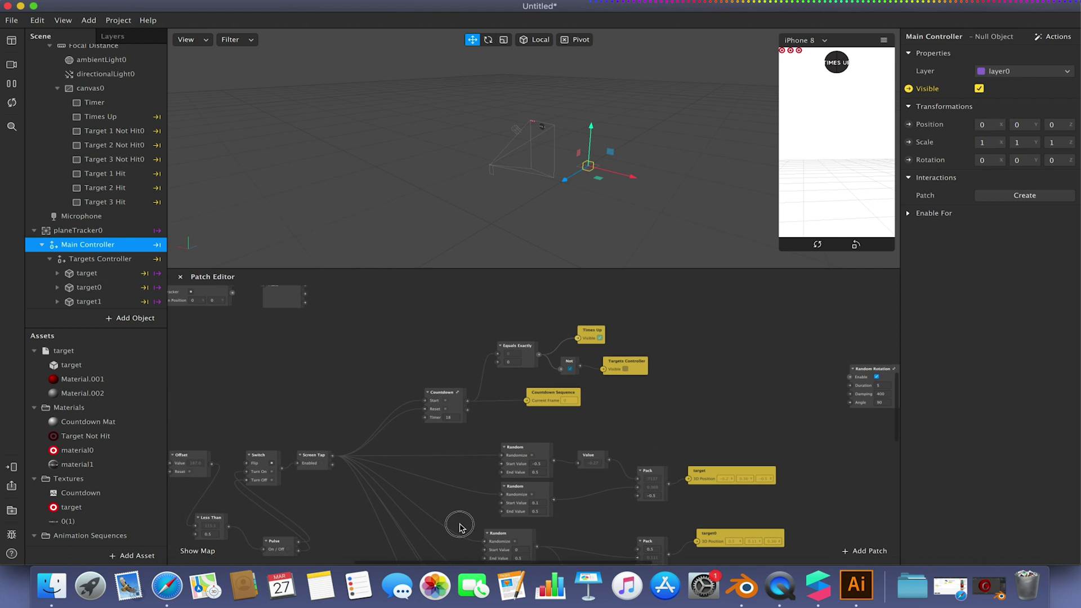
click(436, 397)
double_click(459, 394)
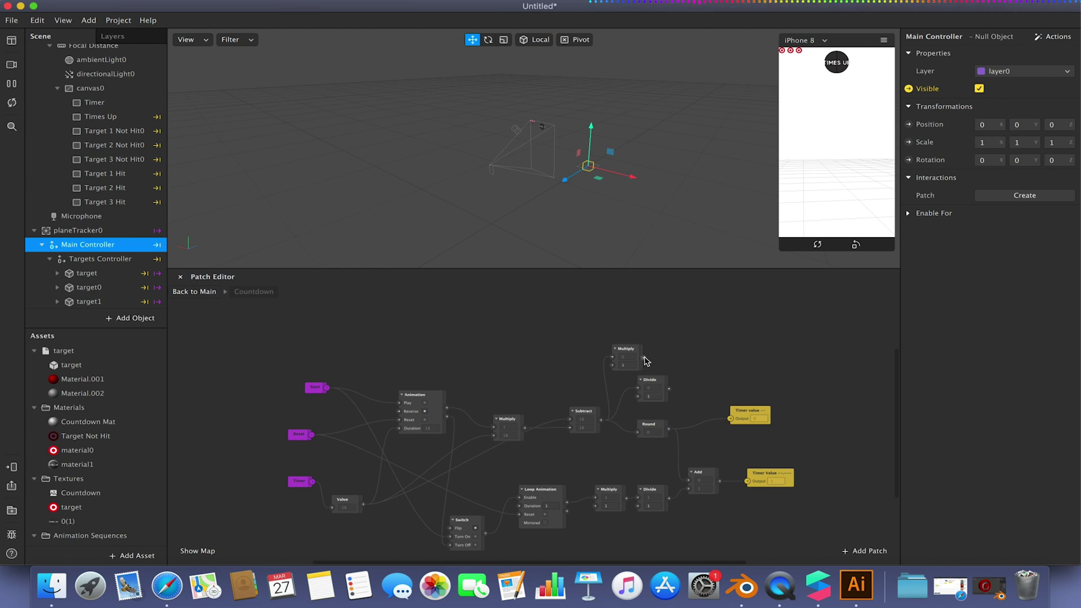
Step: Try routing the upper Multiply patch into Round with a multiplier of 2, moving the neighbouring Divide patch out of the way
drag(644, 360, 637, 432)
drag(662, 390, 552, 334)
click(628, 367)
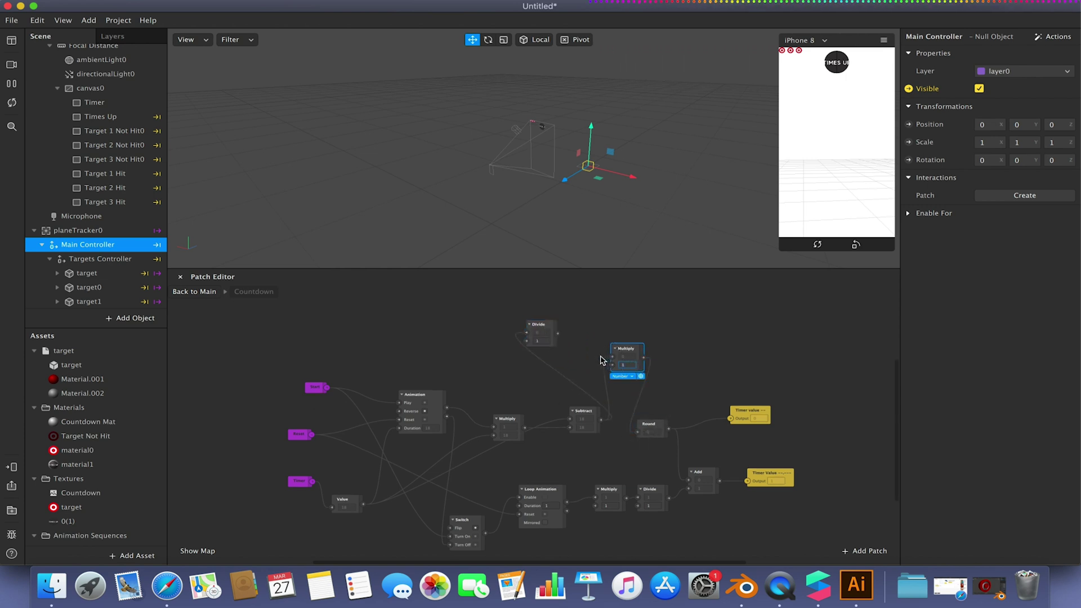
key(Return)
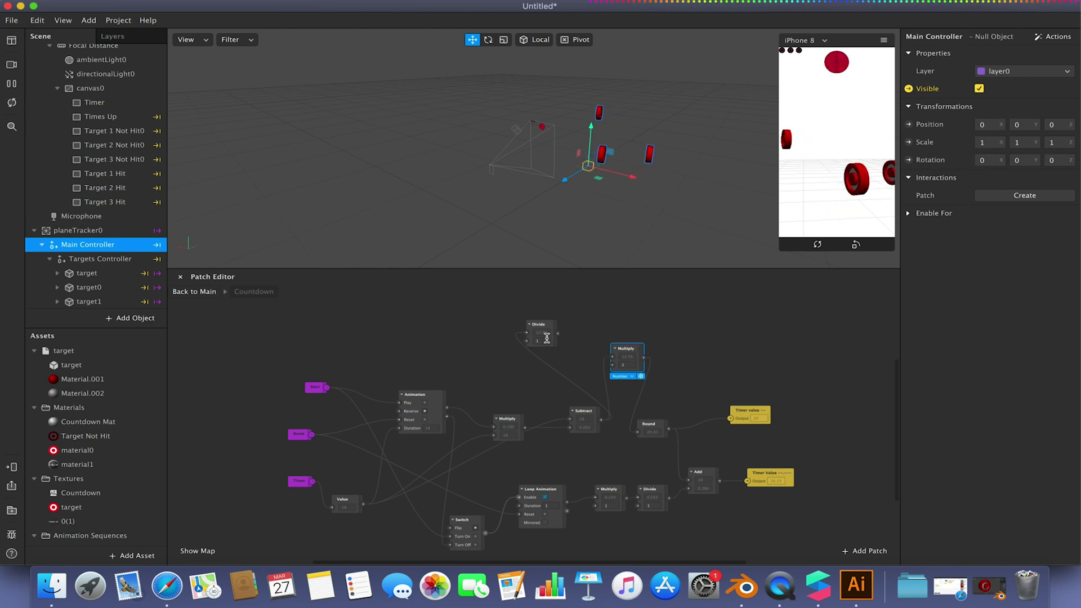
Step: Connect the upper Divide patch's output to Round, set its divisor to 2, and shift the Subtract patch towards Multiply
drag(557, 333, 654, 426)
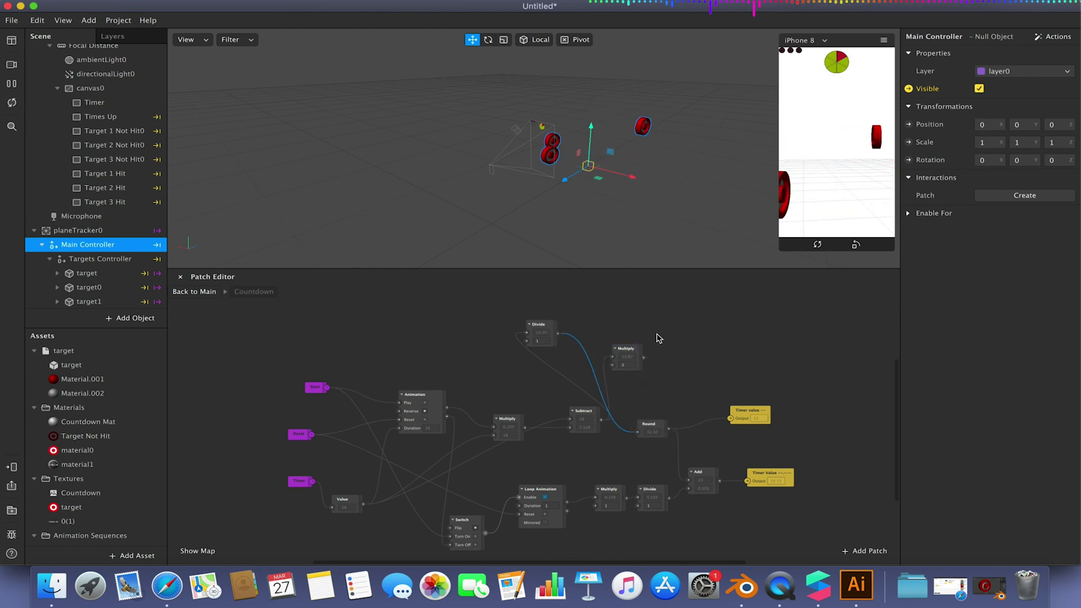
click(532, 340)
text(2)
key(Return)
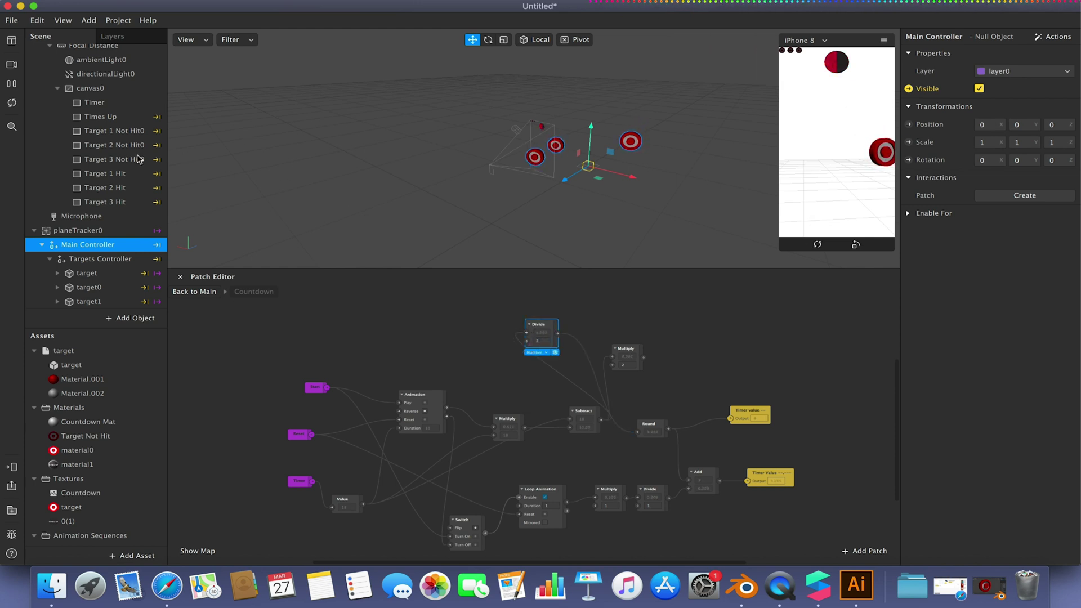
click(14, 105)
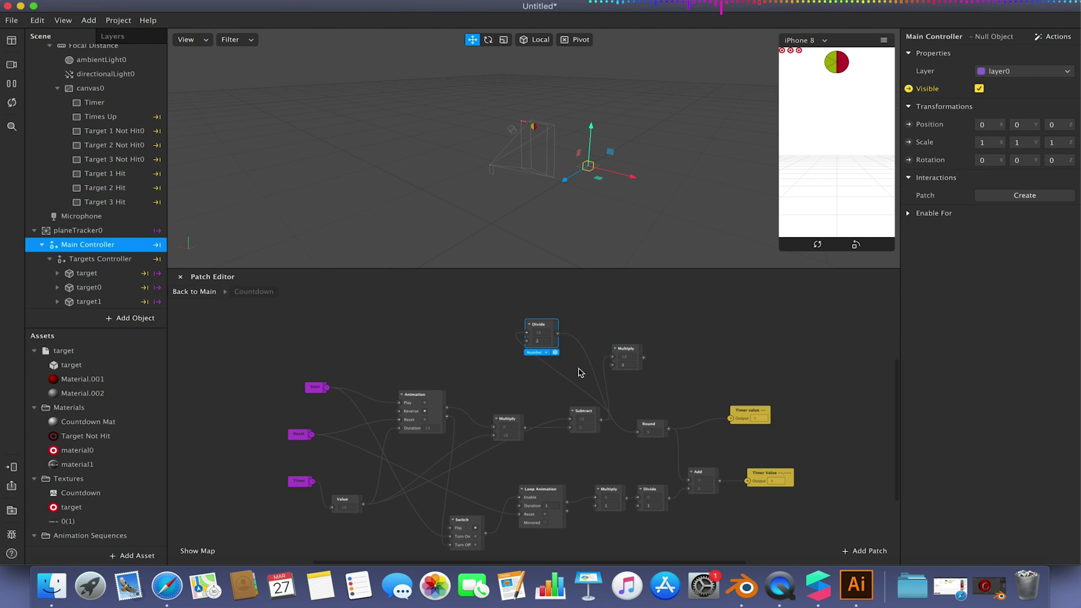
drag(582, 415, 554, 415)
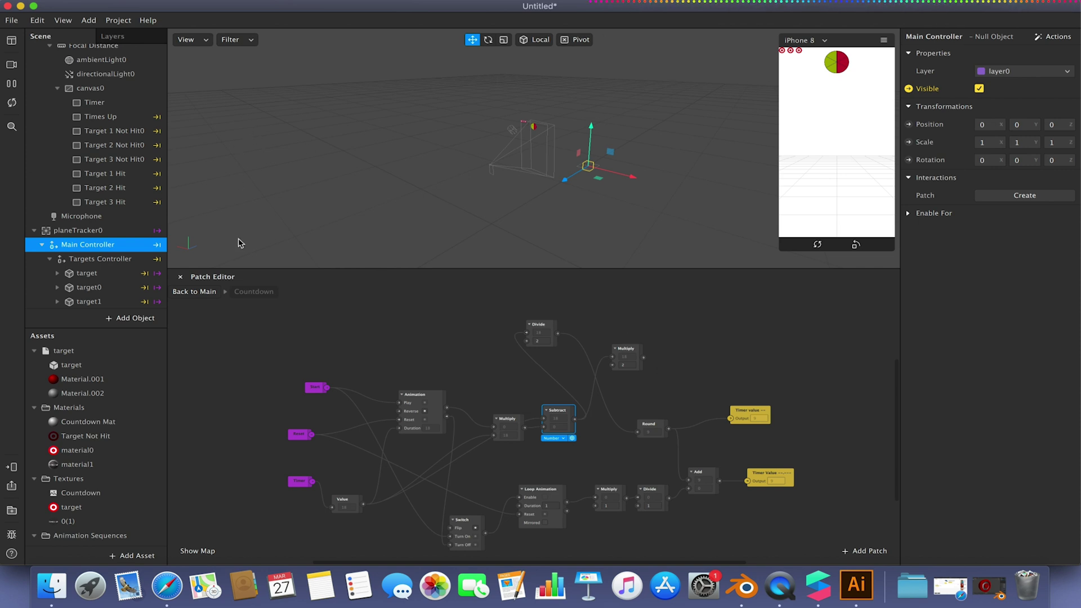
Step: Return to the main patch graph and set the Countdown patch's Timer to 36
click(195, 292)
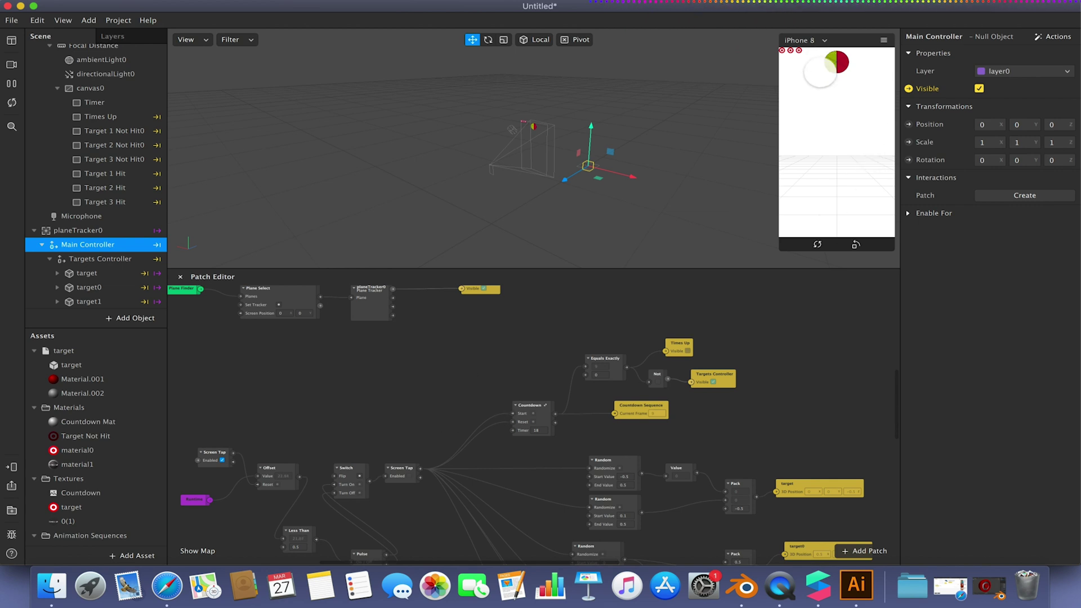
scroll(428, 434, down, 3)
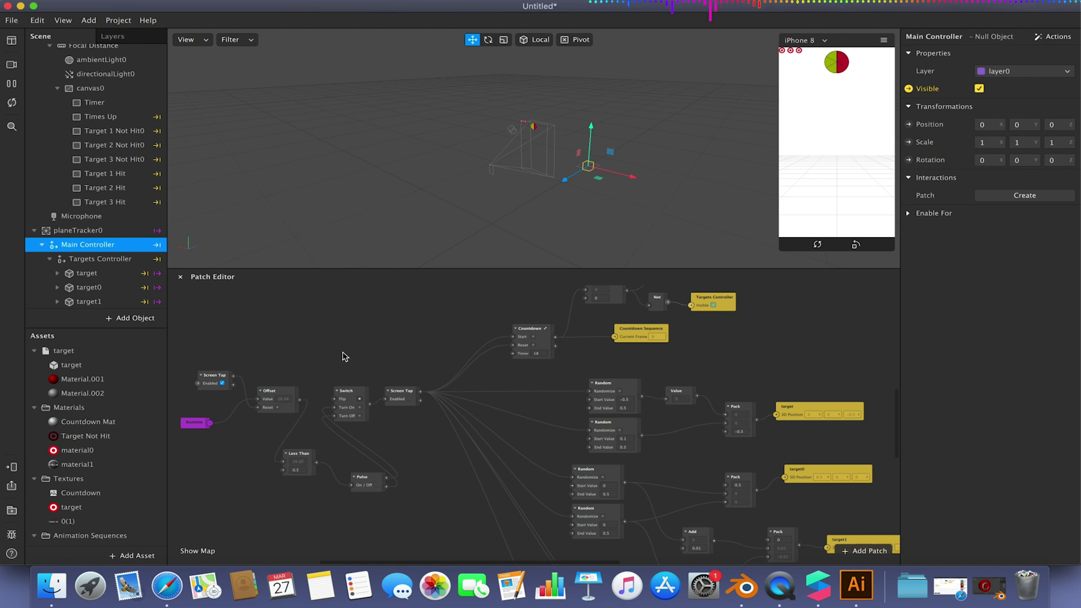
scroll(349, 369, up, 3)
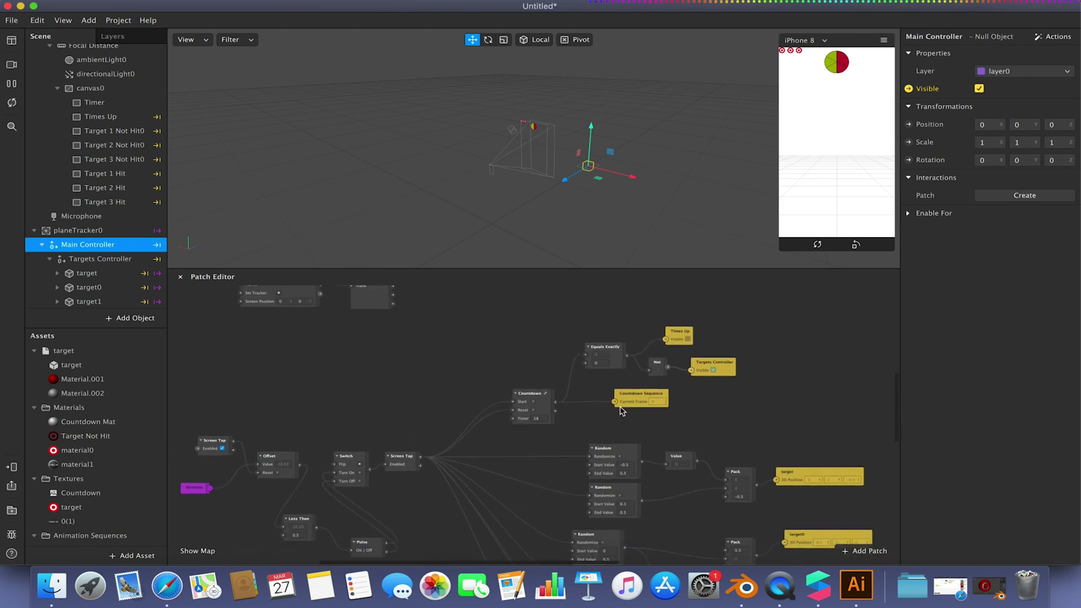
scroll(563, 416, up, 3)
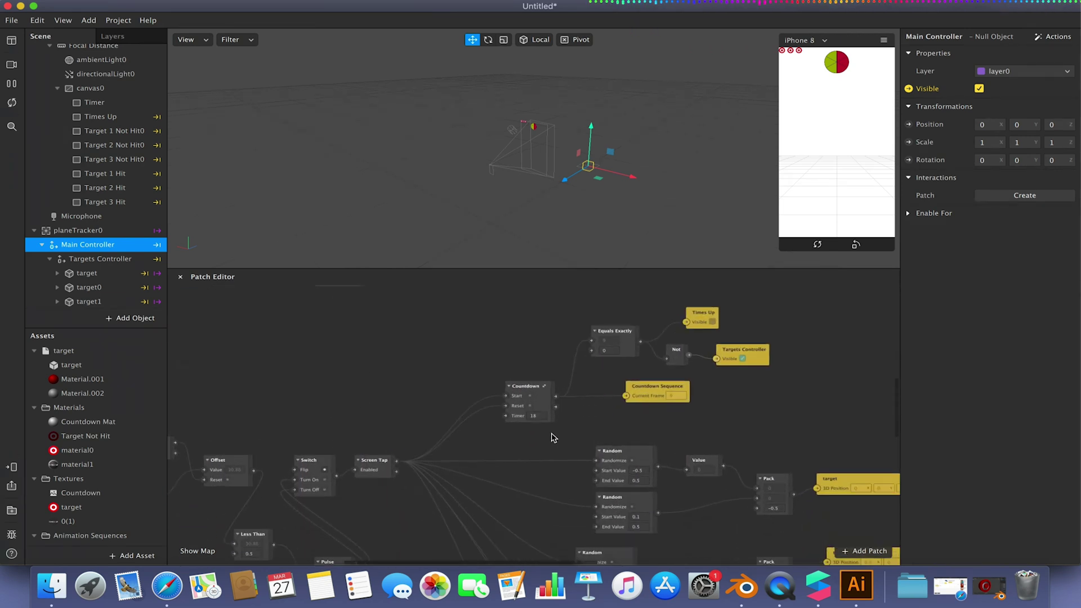
scroll(552, 436, up, 3)
scroll(532, 410, right, 2)
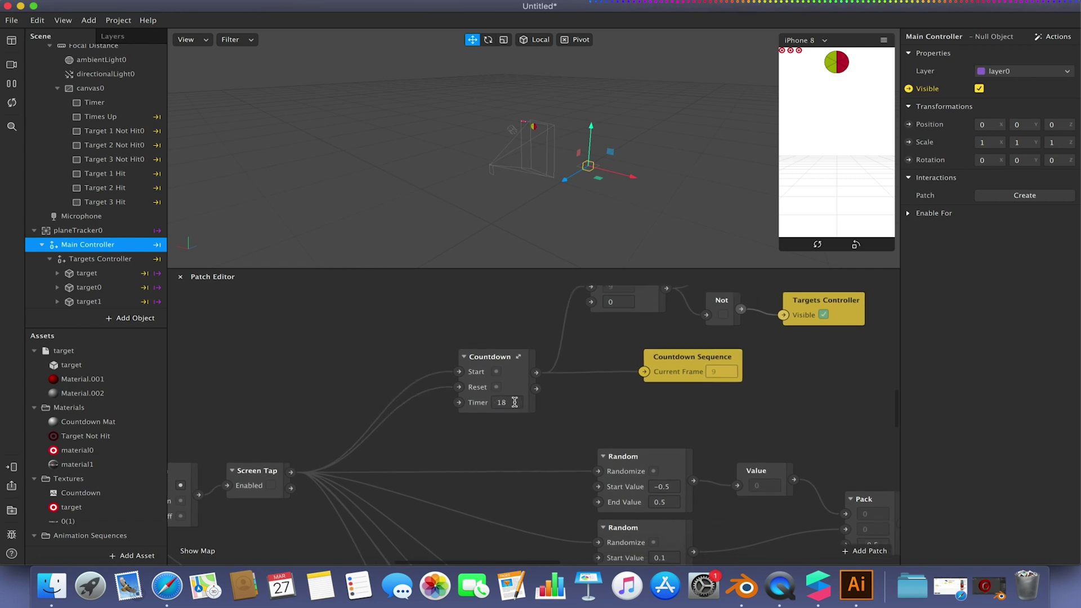
click(513, 403)
scroll(512, 402, right, 3)
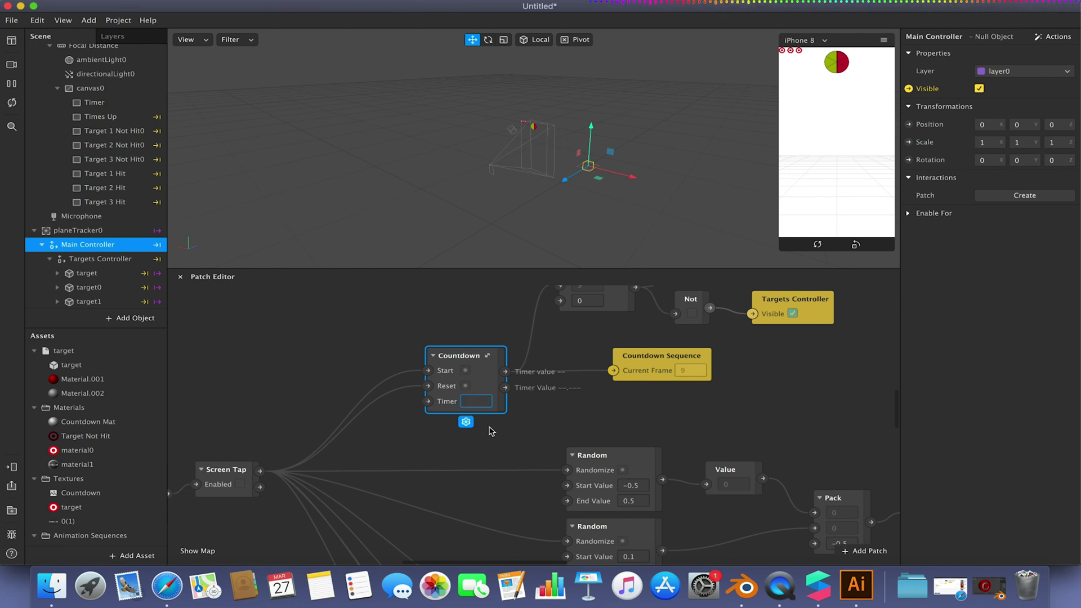
text(36)
key(Return)
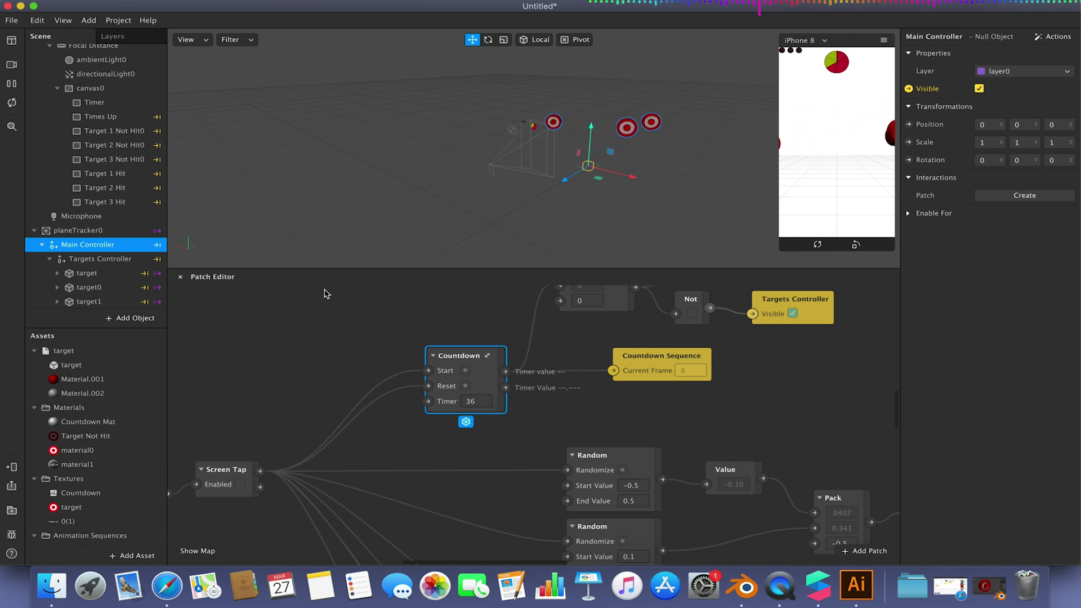
scroll(346, 335, down, 2)
scroll(366, 344, up, 4)
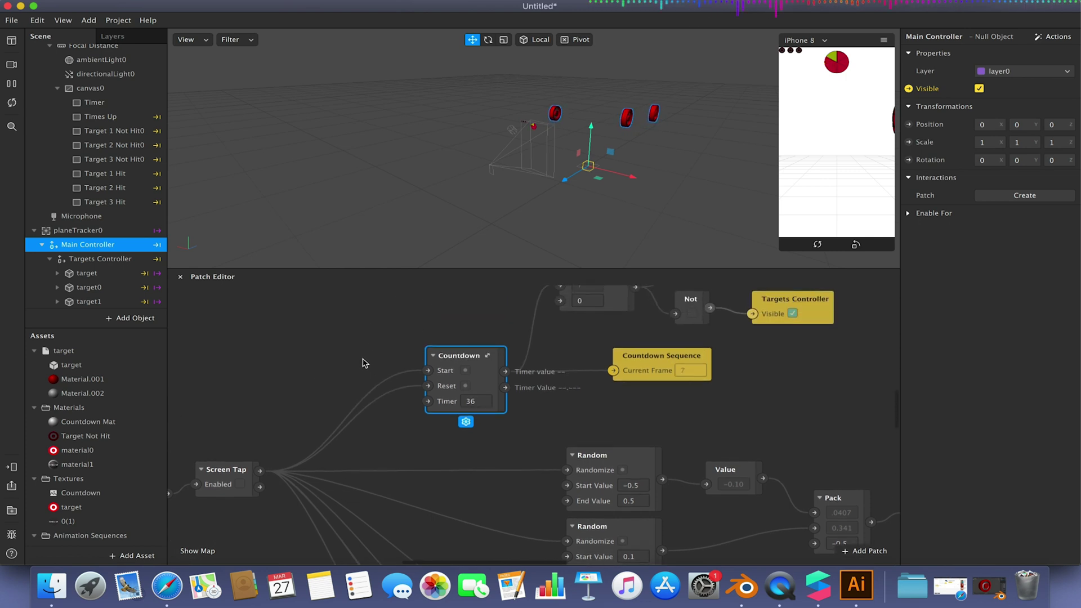
scroll(365, 362, up, 1)
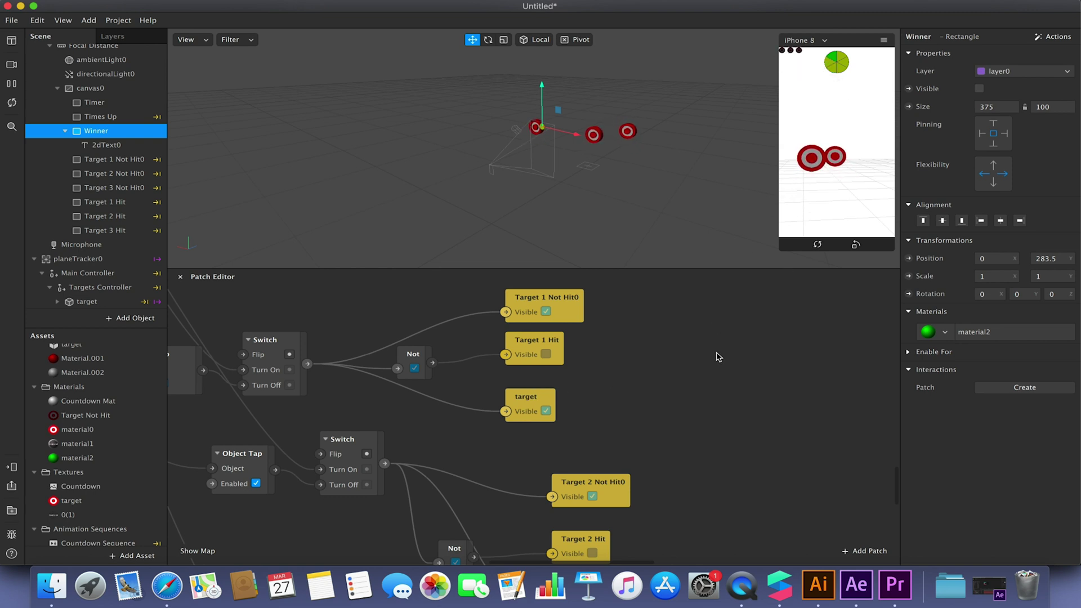
Step: Add an And patch fed by the Not outputs of the Target 1 Hit and Target 2 Hit chains
scroll(706, 400, down, 3)
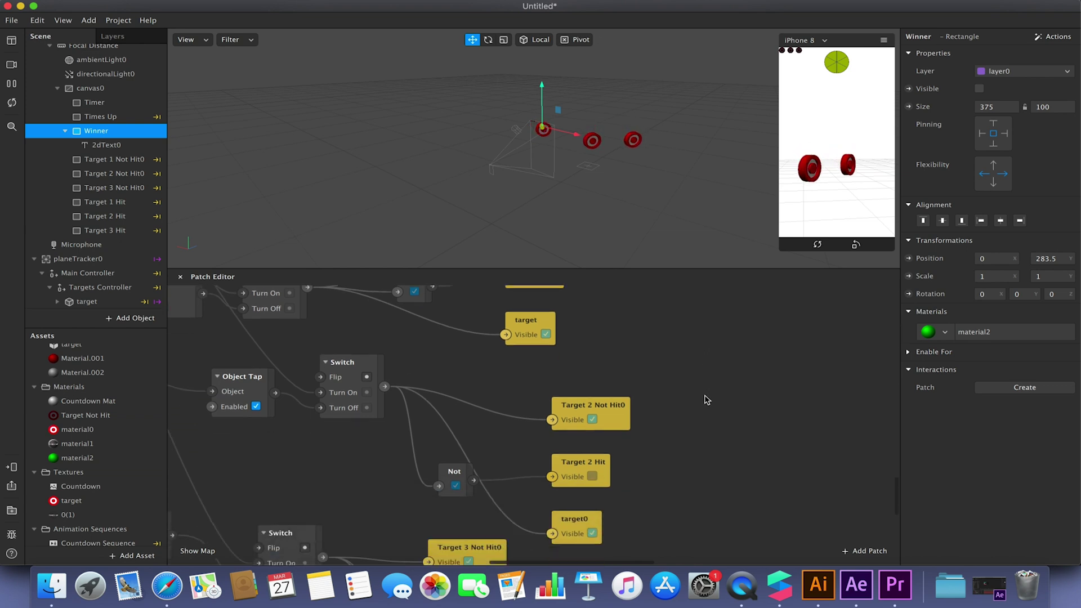
scroll(711, 401, down, 5)
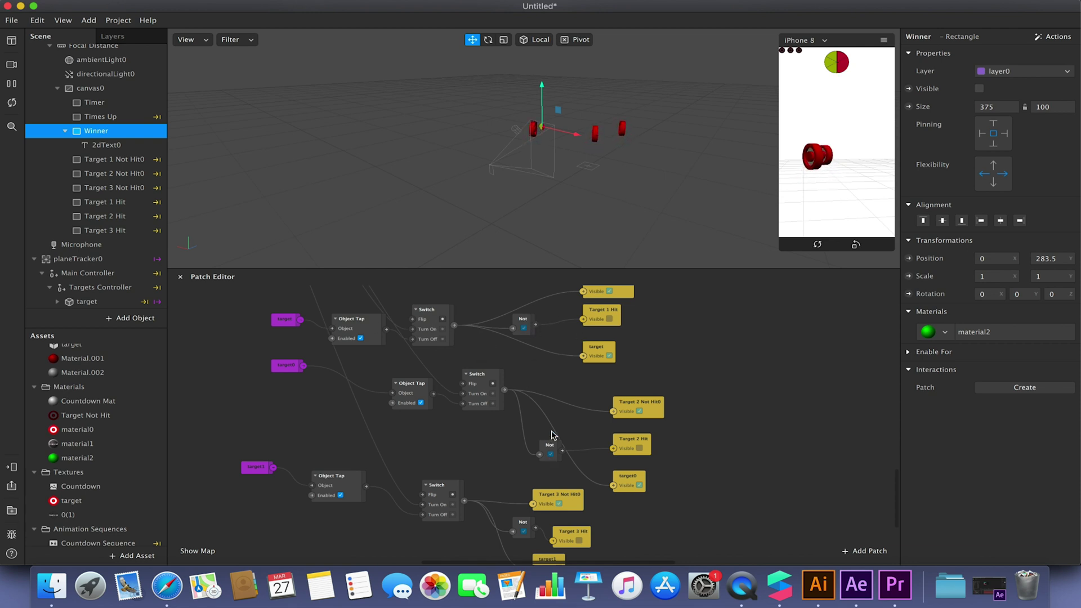
drag(536, 325, 748, 362)
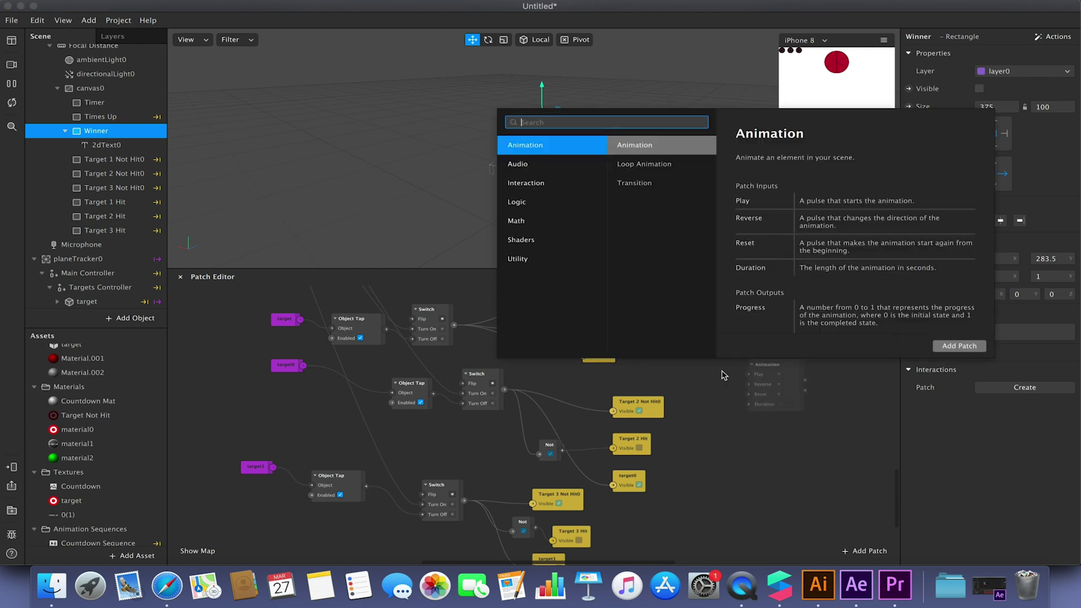
text(a)
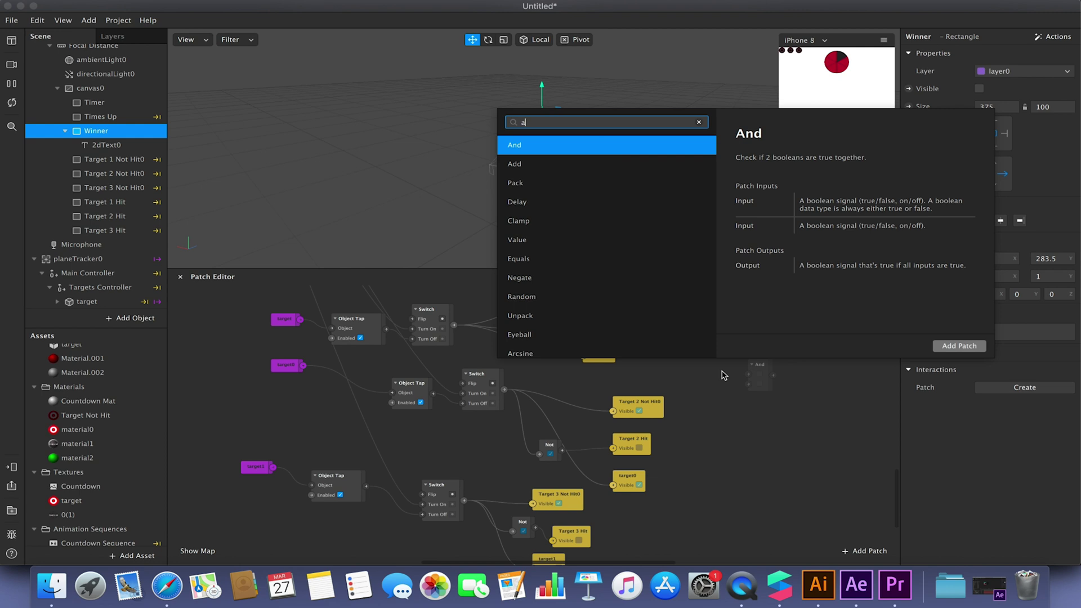
text(nd)
key(Return)
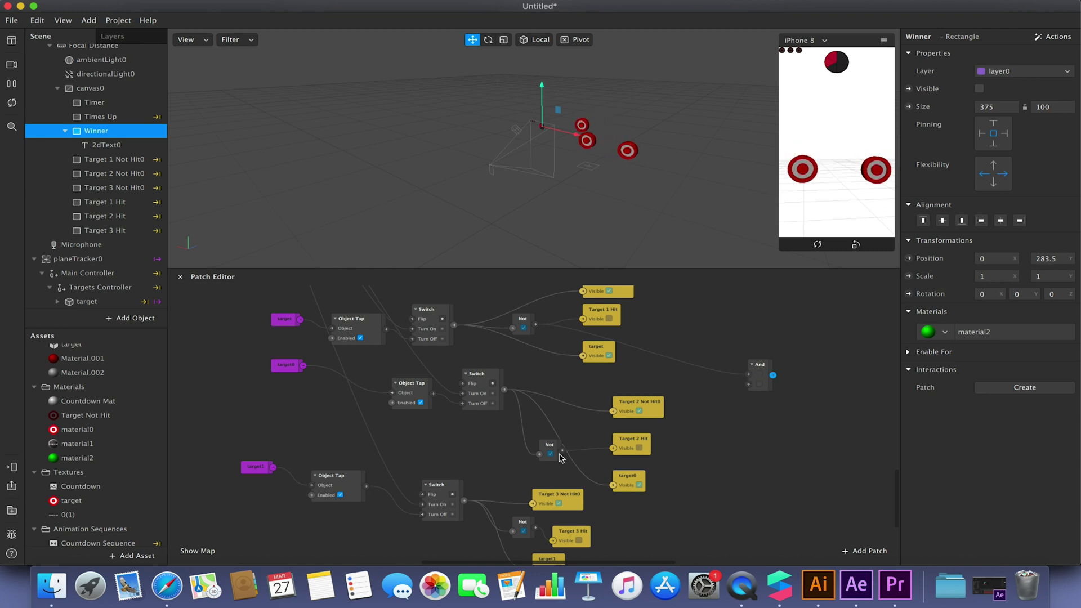
drag(562, 451, 748, 385)
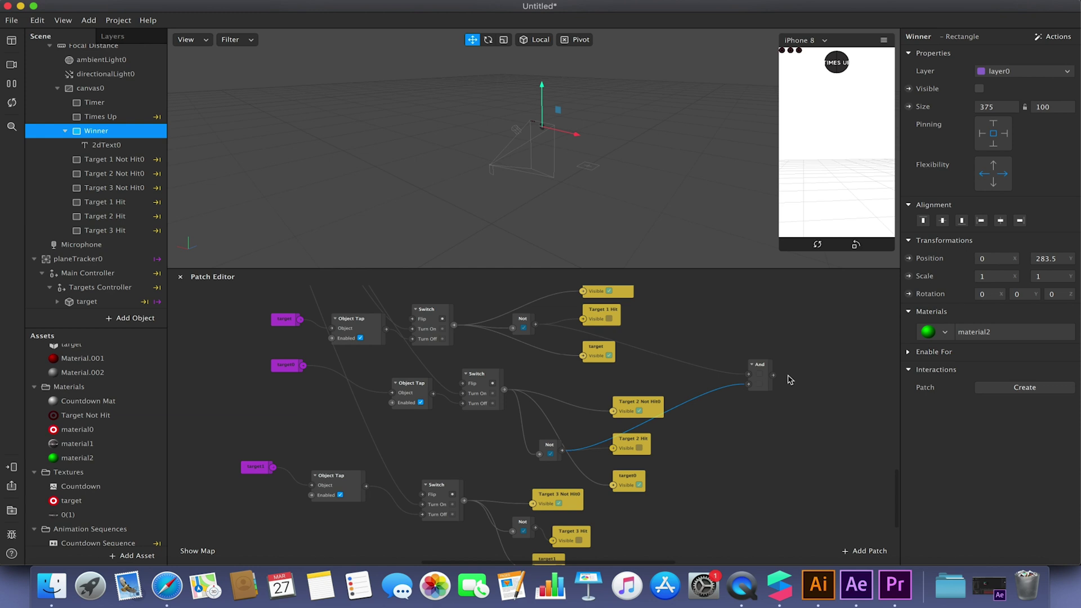
Step: Add a second And patch that combines the first And's output with the Not output of the Target 3 Hit chain
double_click(772, 505)
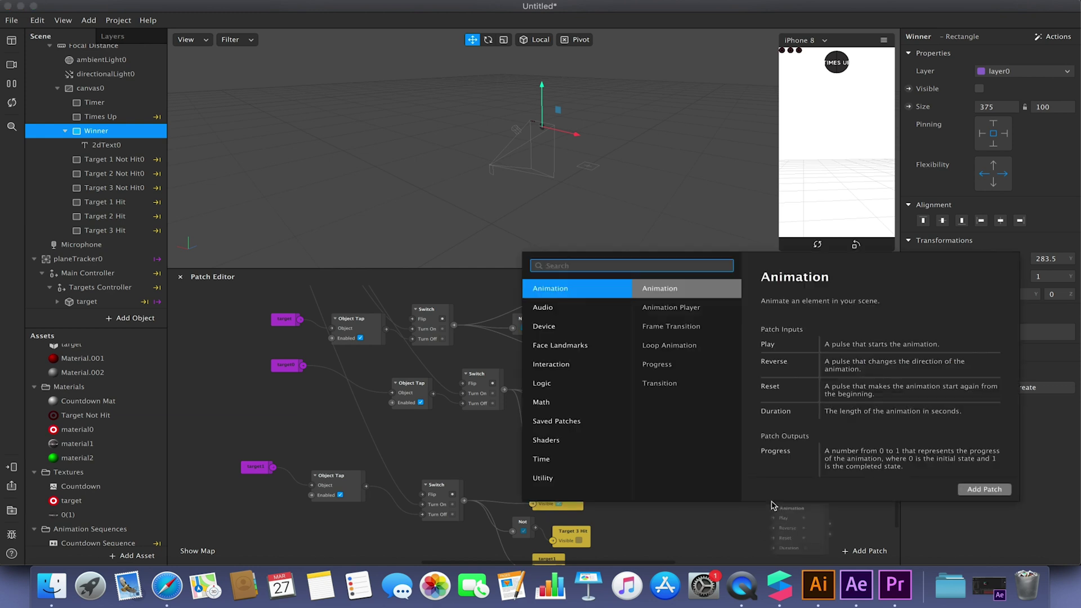
text(and)
key(Return)
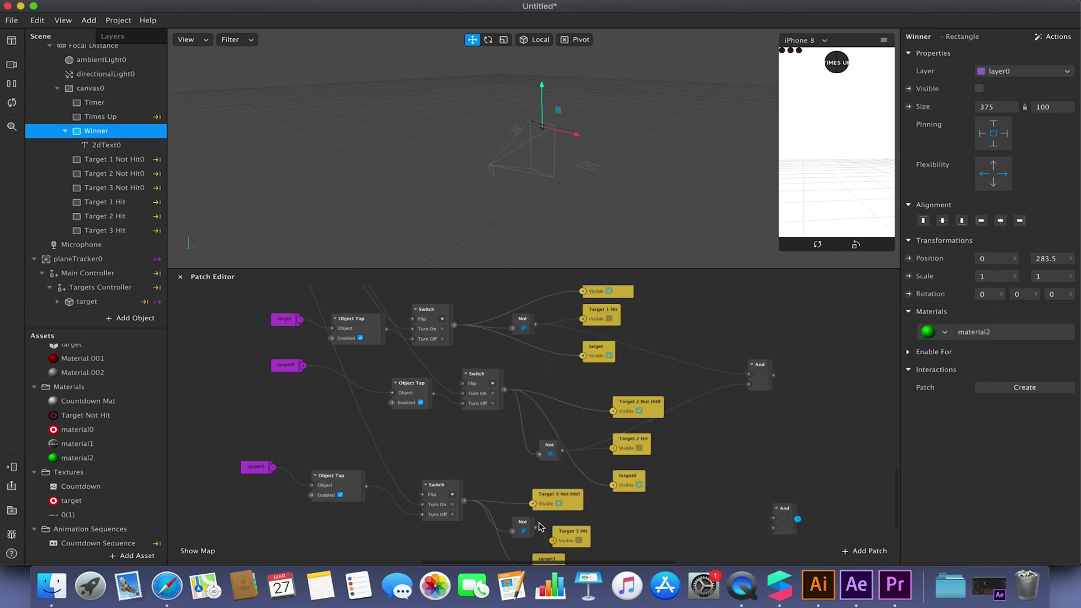
drag(536, 531, 827, 413)
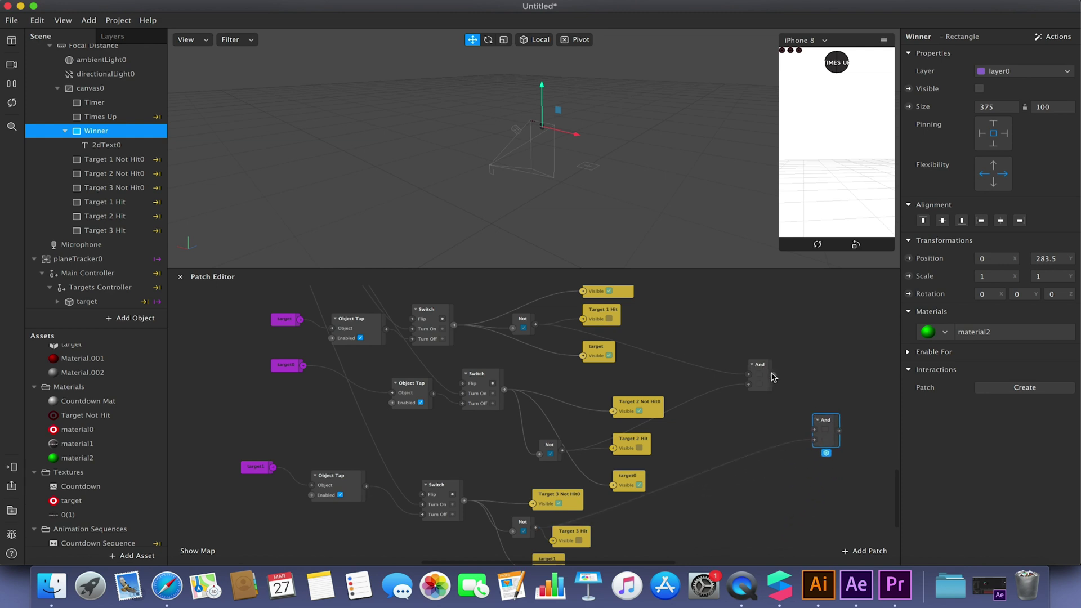
drag(772, 376, 814, 430)
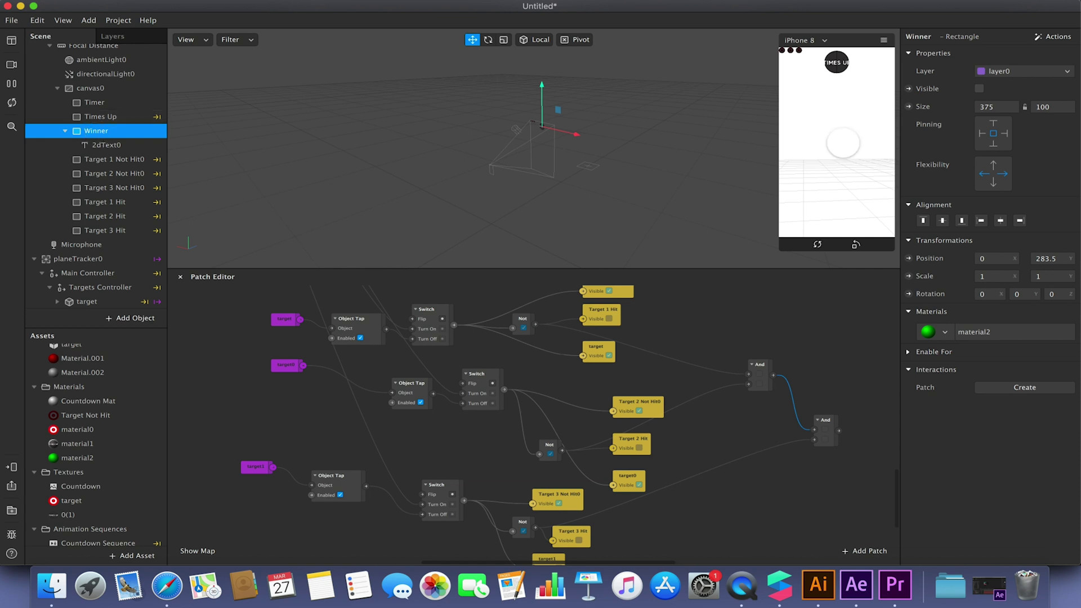
Step: Create a Visible patch for the Winner rectangle and connect the second And patch's output to it
click(979, 88)
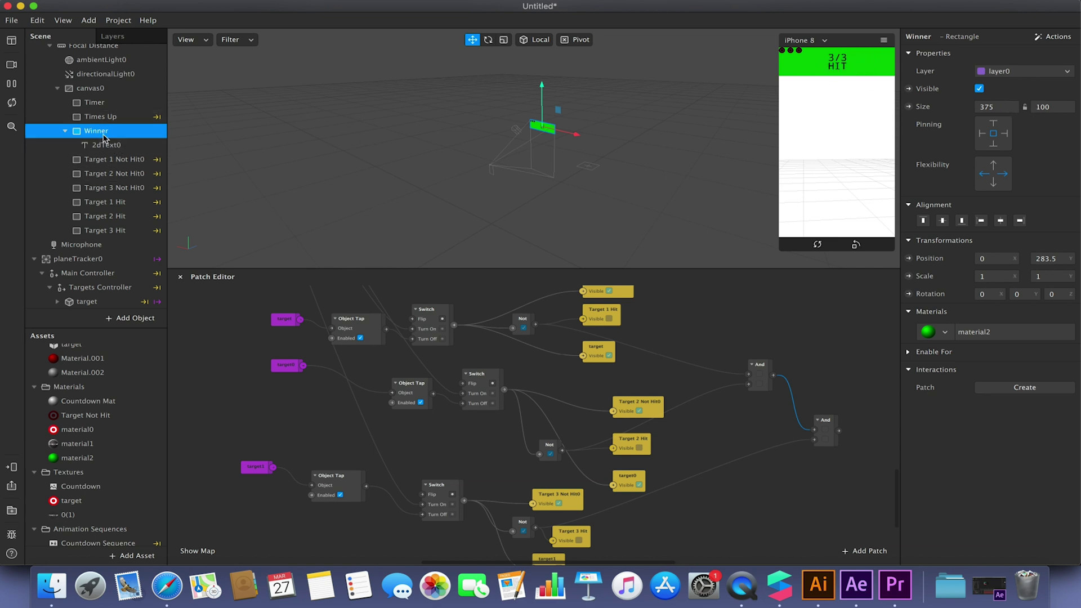
click(908, 89)
drag(545, 445, 864, 429)
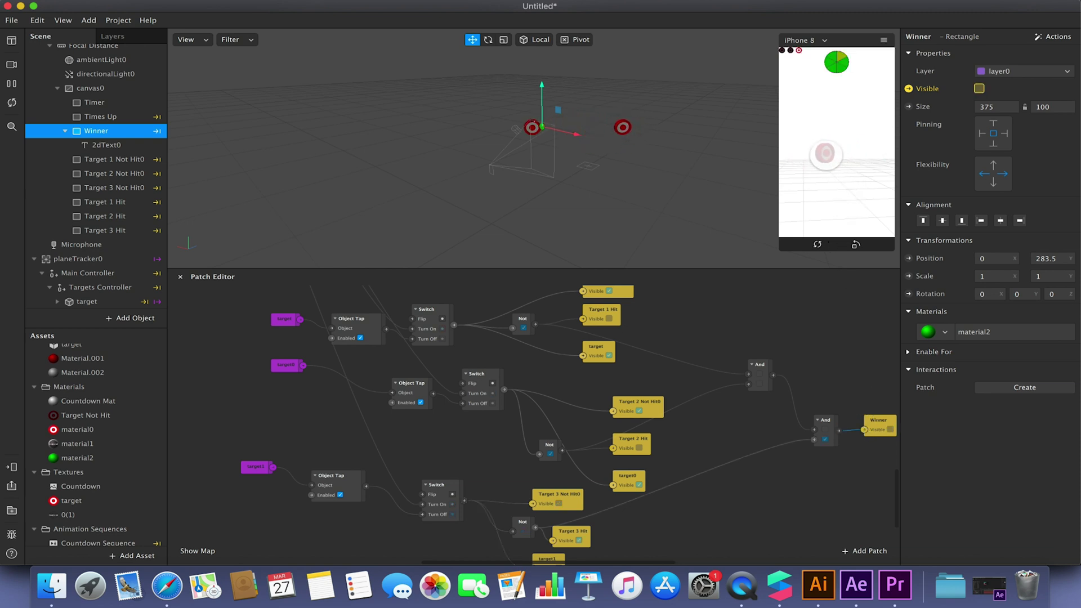
Step: Test the win condition in the preview by hitting the targets, moving the simulated device to reach the remaining one
click(825, 154)
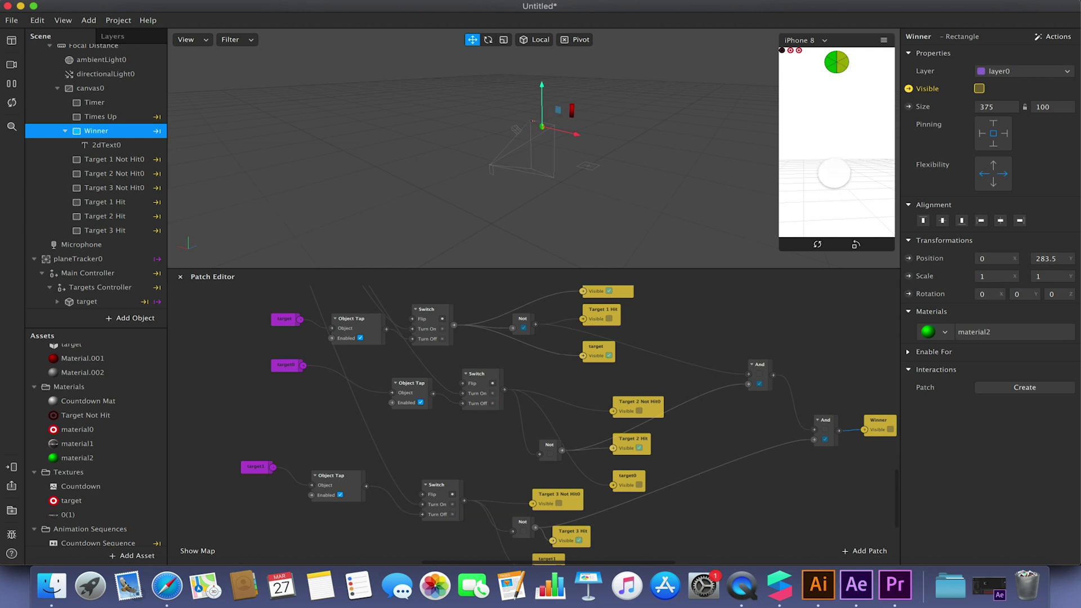
click(884, 41)
click(915, 63)
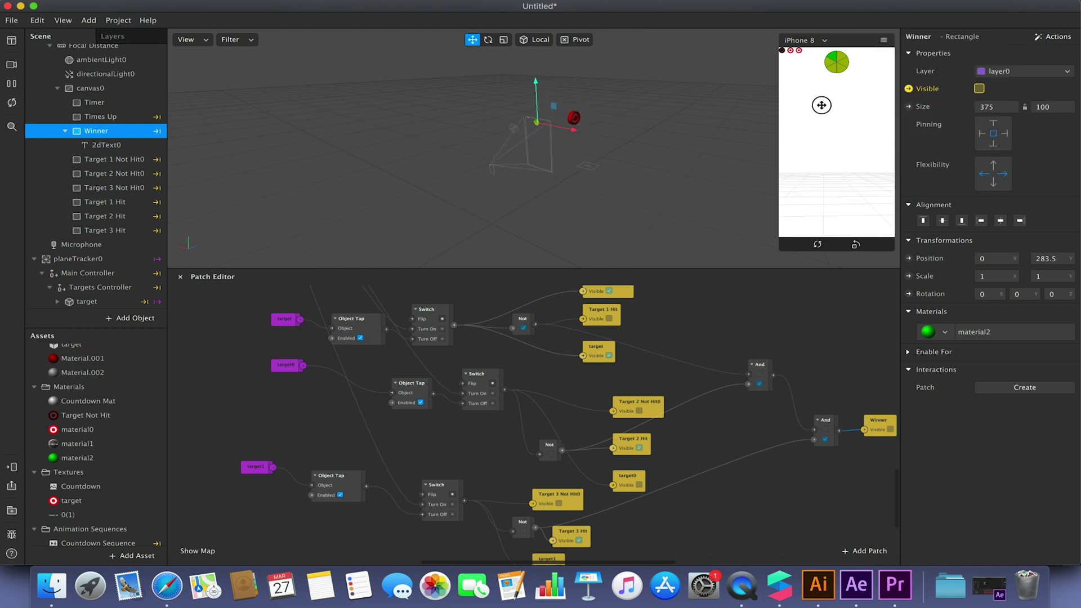
click(884, 40)
click(915, 58)
click(815, 166)
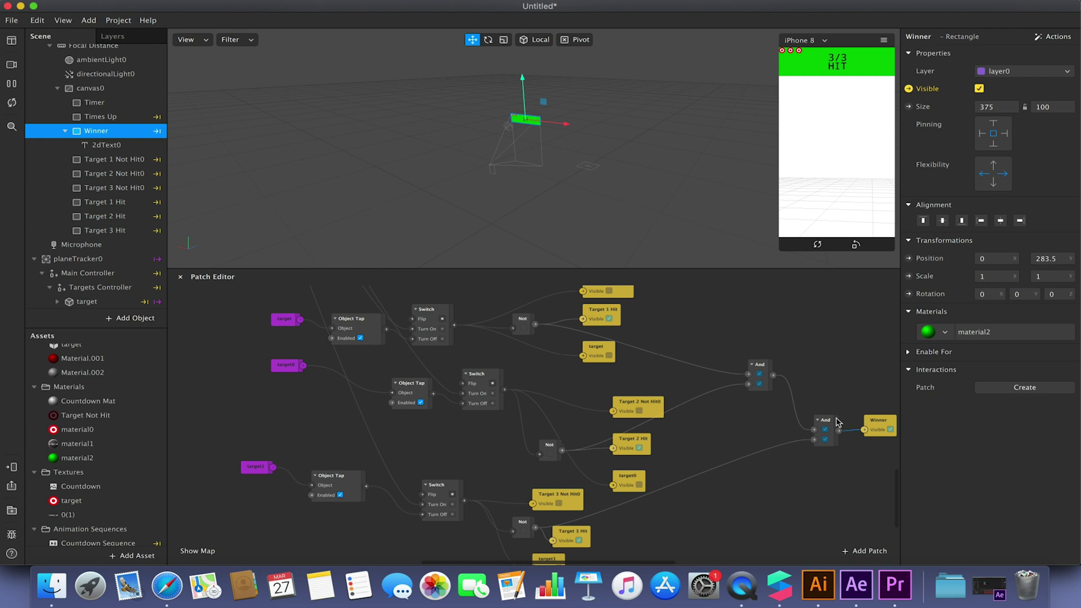
Step: Move the second And patch closer to the first And patch
drag(833, 423, 814, 404)
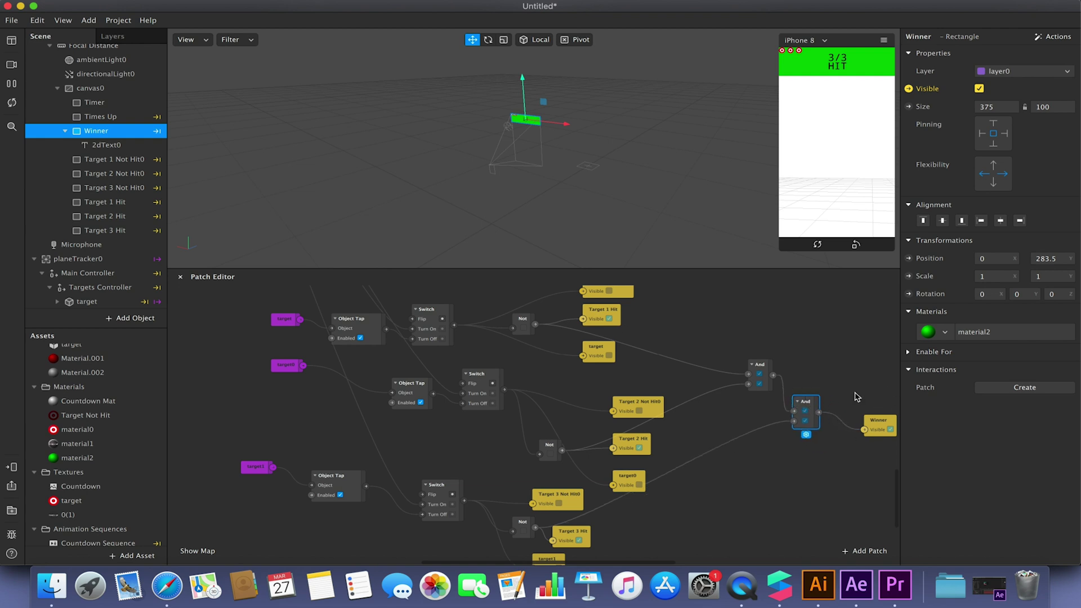